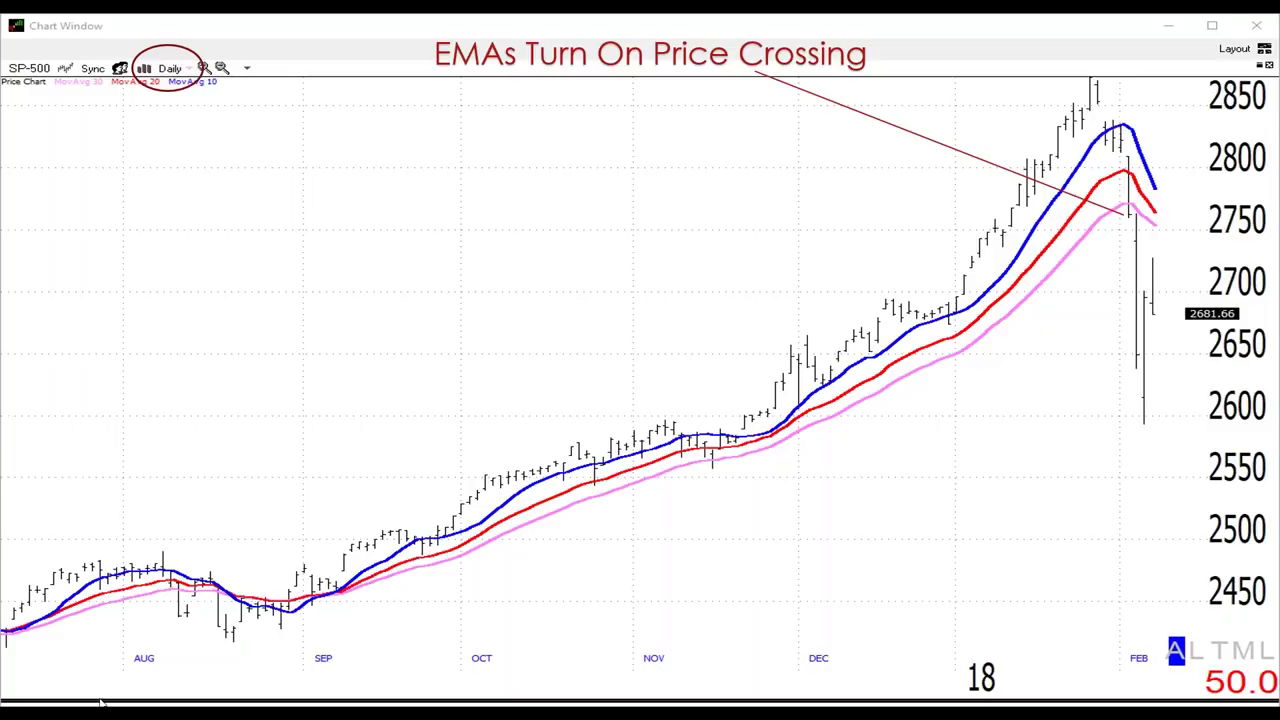
- Switch to the red pen and write the 30 EMA label and a label for the red average
click(62, 704)
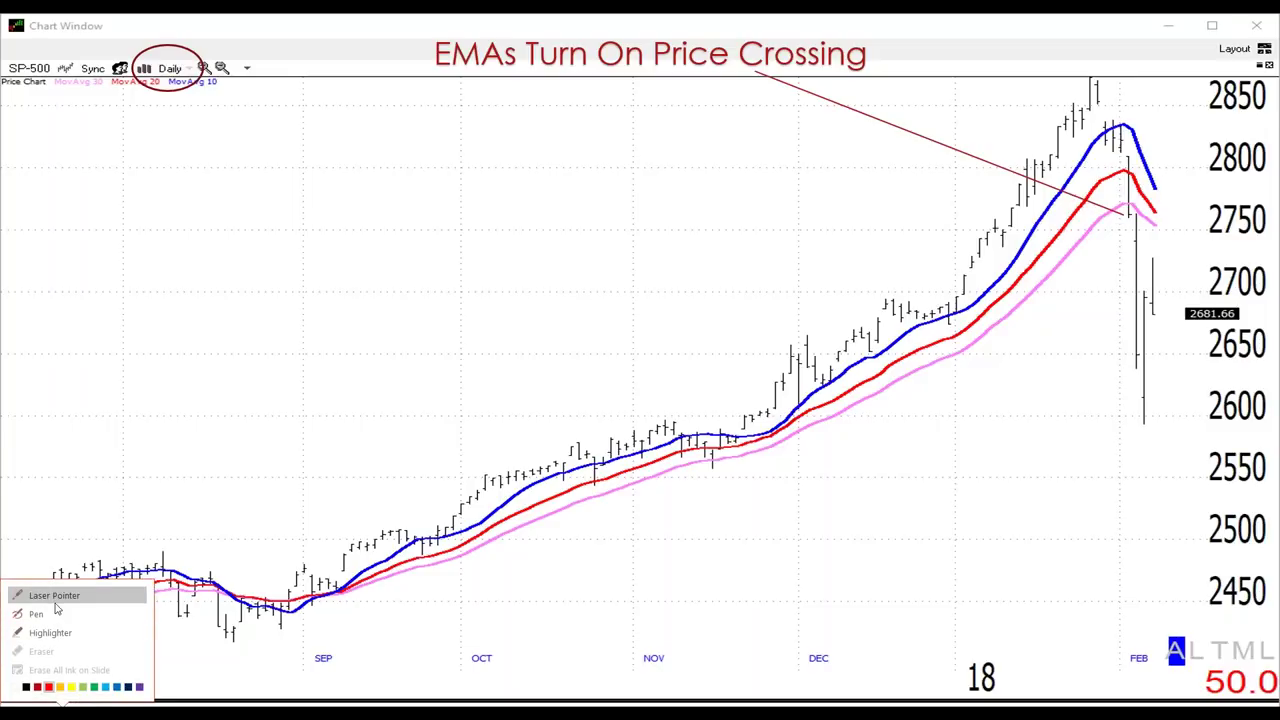
click(44, 620)
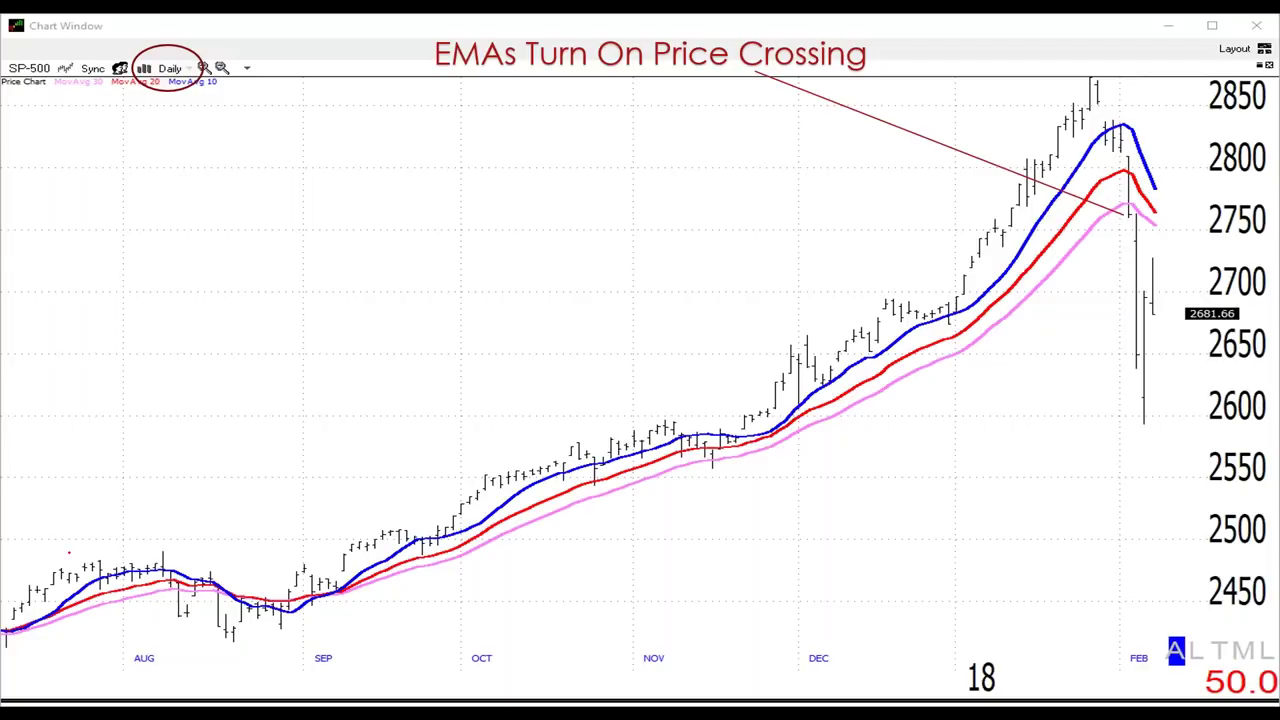
drag(882, 409, 886, 428)
mouse_move(902, 407)
mouse_down()
mouse_move(906, 419)
mouse_move(923, 394)
mouse_move(919, 408)
mouse_up()
drag(925, 400, 940, 398)
mouse_move(942, 391)
mouse_down()
mouse_move(948, 380)
mouse_move(954, 391)
mouse_up()
drag(872, 388, 941, 352)
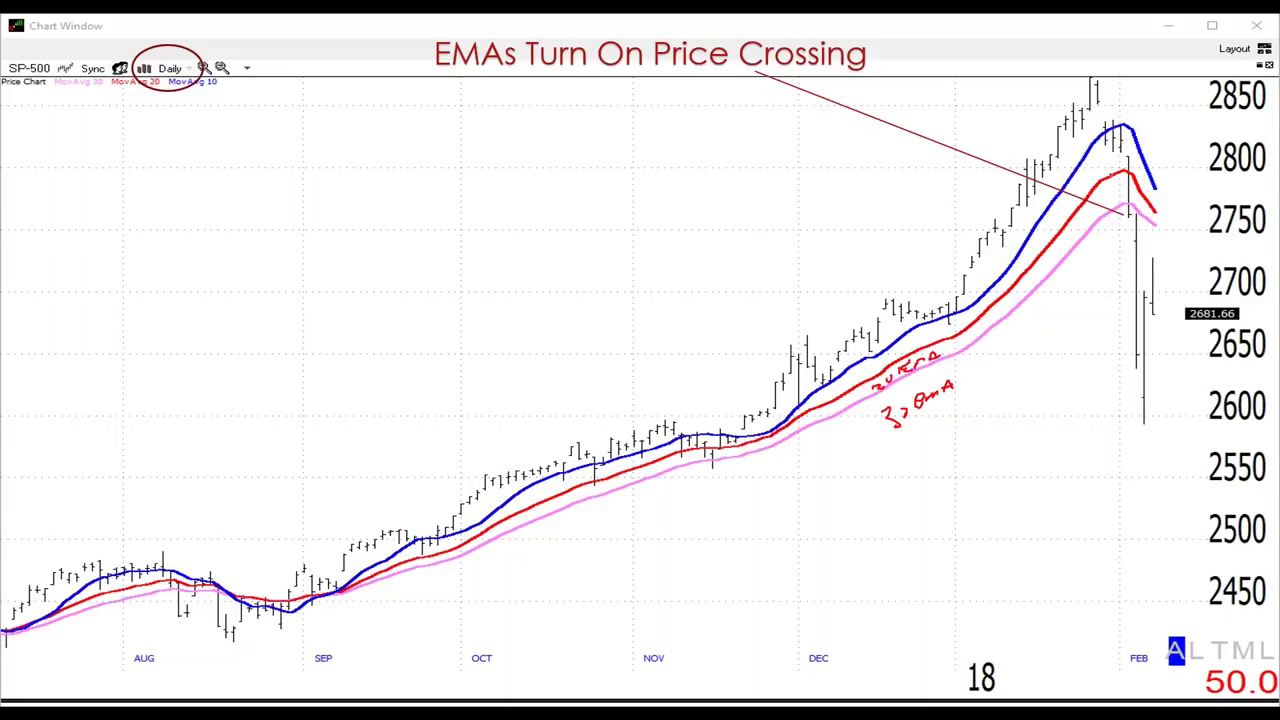
- Write 5 MA by the blue line, circle the price crossing, underline 30 EMA, then erase all ink
mouse_move(1145, 98)
mouse_down()
mouse_move(1132, 114)
mouse_move(1160, 102)
mouse_move(1180, 121)
mouse_up()
mouse_move(1119, 210)
mouse_down()
mouse_move(1121, 224)
mouse_move(1138, 220)
mouse_move(1123, 213)
mouse_up()
drag(914, 425, 966, 398)
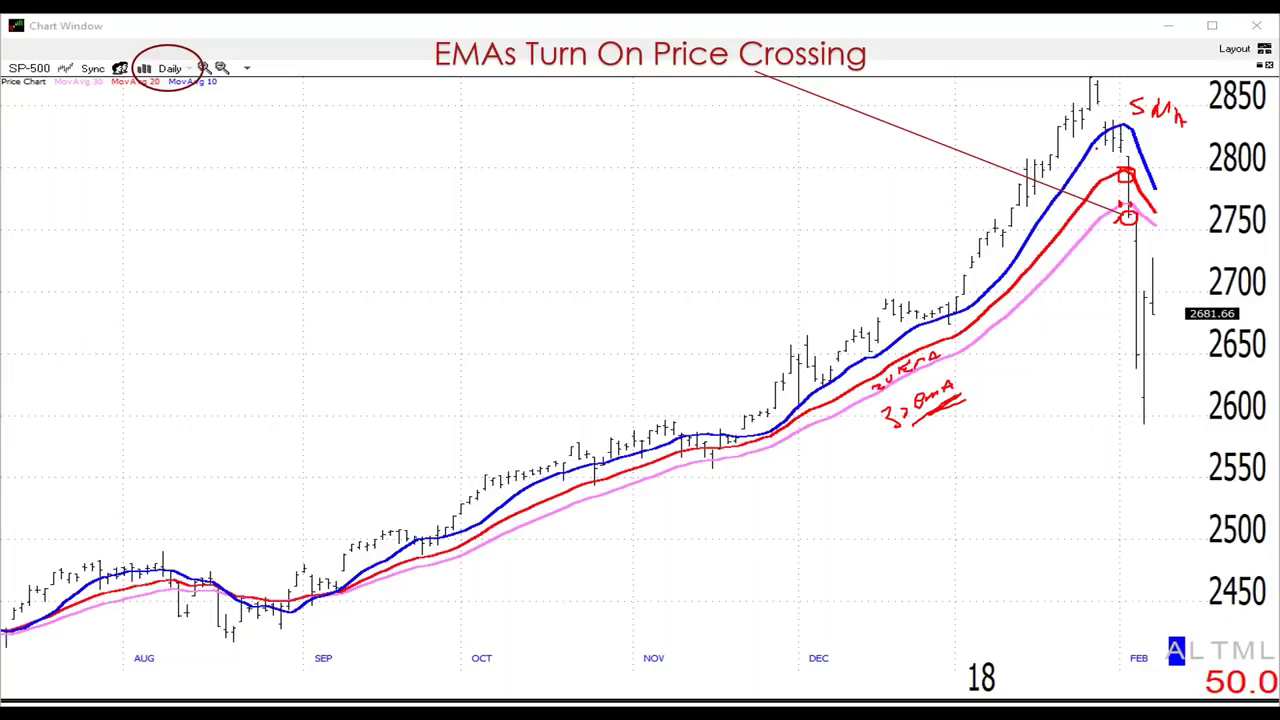
key(e)
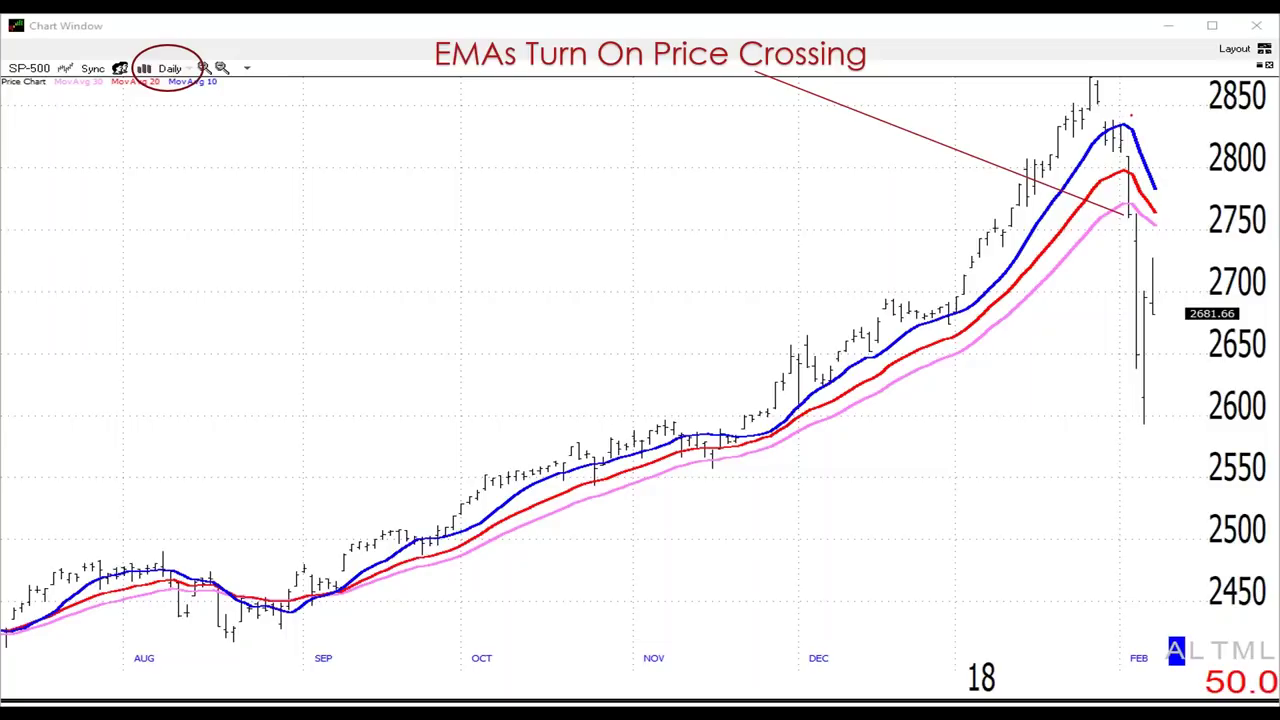
- Circle the blue EMA's peak in red ink and extend the mark beside it
mouse_move(1128, 115)
mouse_down()
mouse_move(1138, 133)
mouse_move(1129, 116)
mouse_move(1087, 138)
mouse_move(1124, 116)
mouse_up()
drag(1106, 141, 1126, 150)
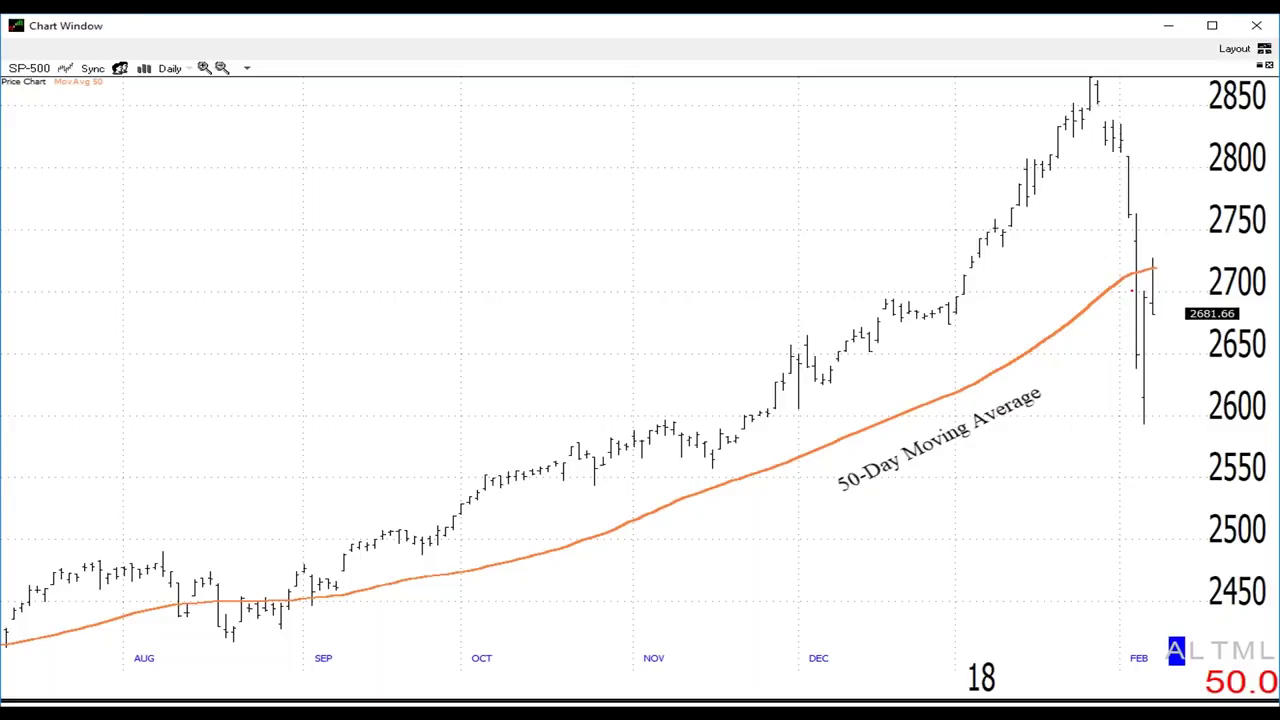
- Circle the February low, line the moving average, and draw arrows at the drop, bounce and latest price
mouse_move(1138, 342)
mouse_down()
mouse_move(1122, 361)
mouse_move(1136, 364)
mouse_move(1142, 347)
mouse_move(1130, 338)
mouse_up()
drag(1097, 277, 1147, 262)
mouse_move(1094, 82)
mouse_down()
mouse_move(1114, 254)
mouse_move(1102, 430)
mouse_up()
drag(1111, 409, 1098, 428)
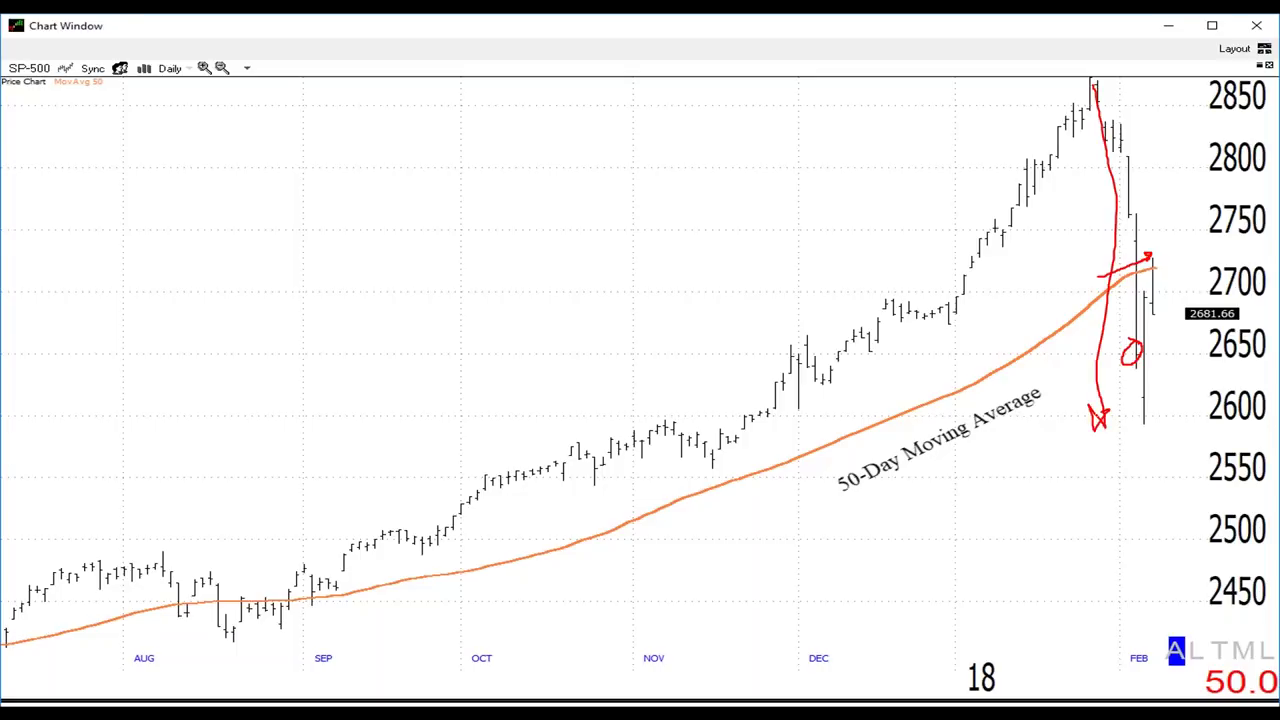
drag(1152, 256, 1168, 253)
drag(1170, 312, 1150, 314)
drag(1157, 309, 1150, 314)
- Sketch a rising dashed path toward 2850, then erase all the ink
drag(1167, 232, 1170, 256)
drag(1186, 198, 1192, 220)
drag(1188, 156, 1200, 175)
drag(1204, 90, 1210, 115)
drag(1220, 54, 1230, 84)
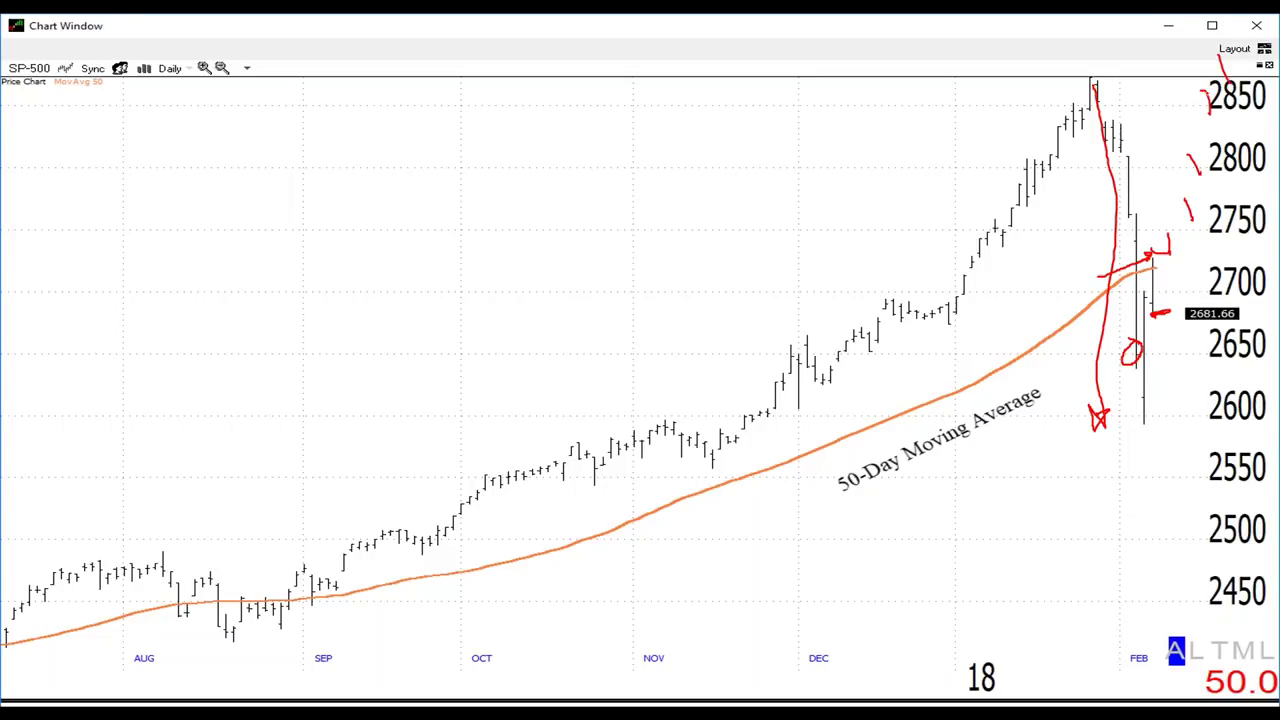
key(e)
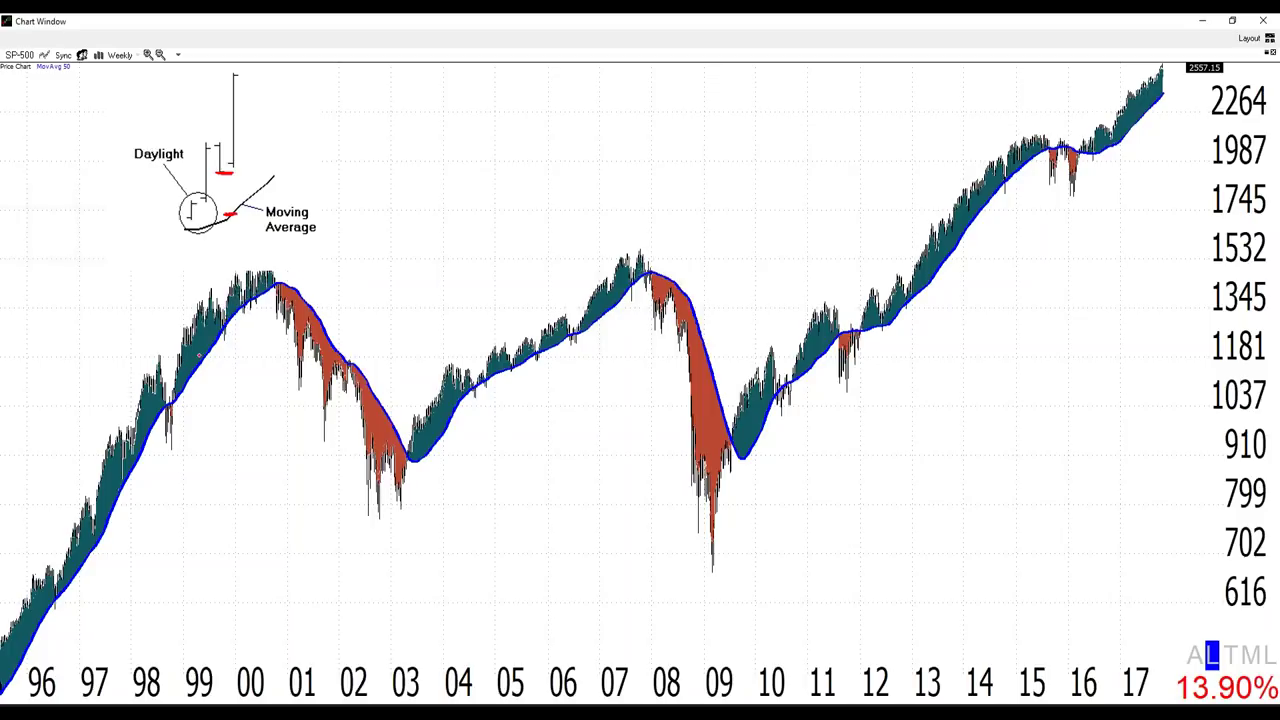
- Mark the 1998 dip, 2000 top, 2003 low, 2007 peak, 2009 low, and the rally arrow since 2009
mouse_move(166, 400)
mouse_down()
mouse_move(174, 423)
mouse_move(182, 403)
mouse_move(160, 398)
mouse_up()
drag(281, 246, 281, 285)
drag(407, 393, 408, 442)
drag(478, 380, 586, 316)
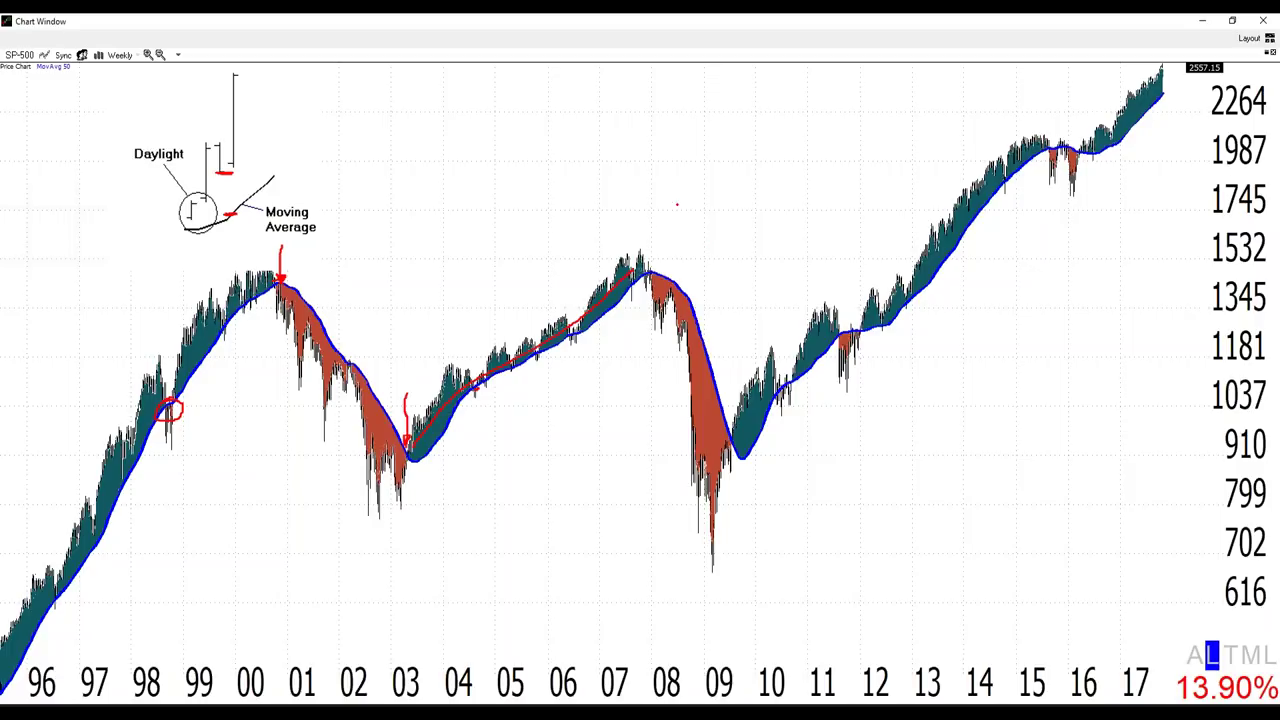
drag(662, 205, 655, 264)
mouse_move(779, 497)
mouse_down()
mouse_move(742, 457)
mouse_move(756, 469)
mouse_up()
mouse_move(781, 512)
mouse_down()
mouse_move(1026, 352)
mouse_move(1218, 146)
mouse_move(1212, 178)
mouse_up()
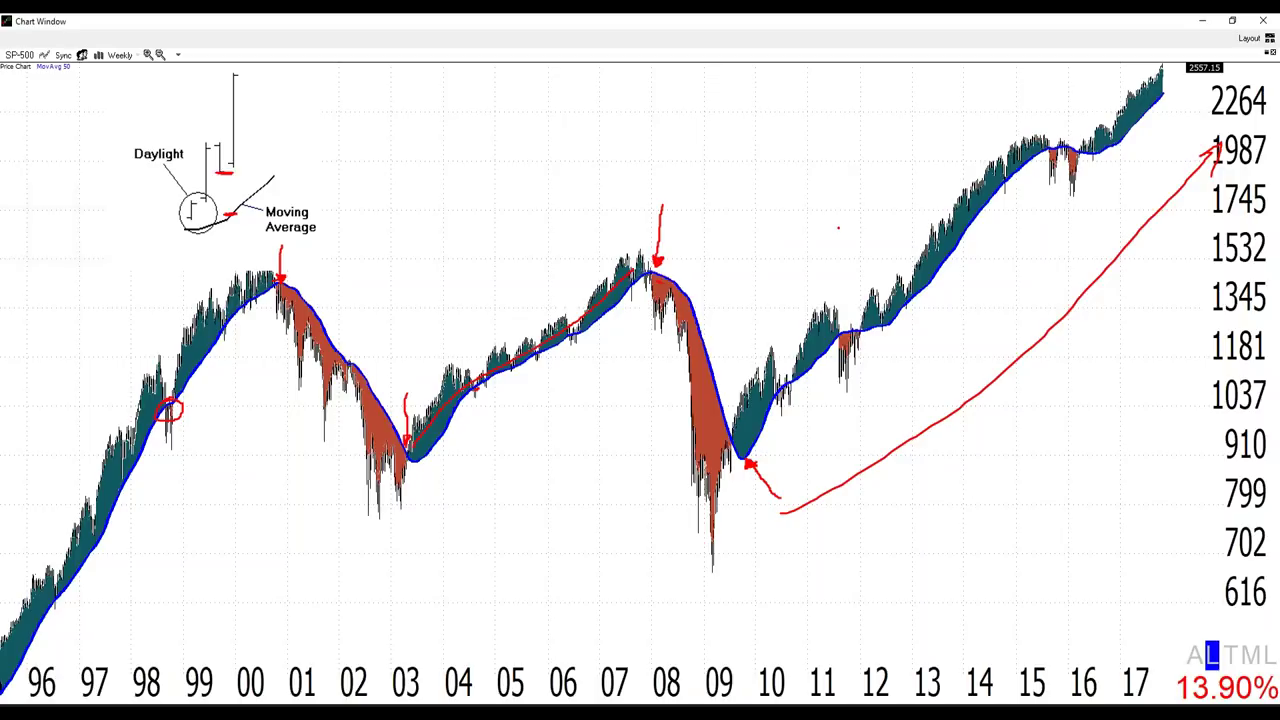
- Circle the 2011 and 2015–16 dips with an arrow at 2011, then clear the ink
mouse_move(860, 322)
mouse_down()
mouse_move(830, 334)
mouse_move(858, 358)
mouse_move(856, 320)
mouse_up()
mouse_move(1058, 140)
mouse_down()
mouse_move(1040, 143)
mouse_move(1056, 172)
mouse_move(1062, 150)
mouse_move(1070, 168)
mouse_move(1082, 144)
mouse_move(1064, 146)
mouse_up()
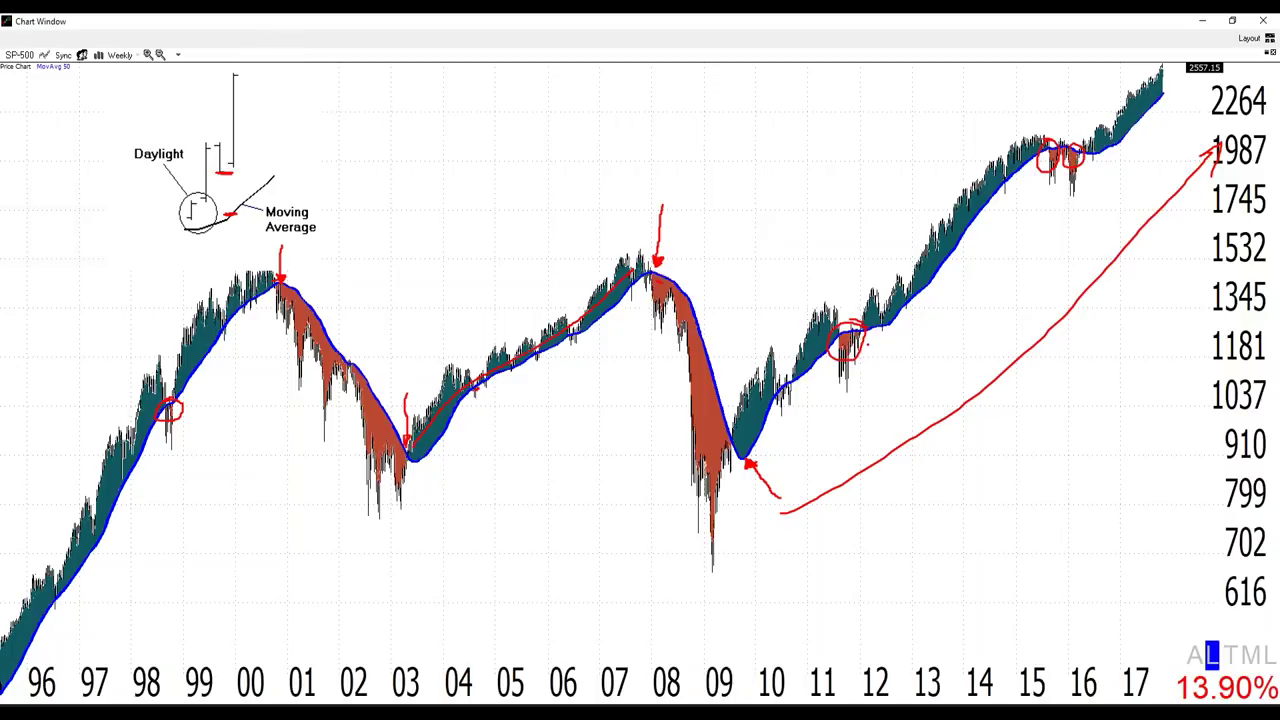
mouse_move(915, 336)
mouse_down()
mouse_move(866, 340)
mouse_move(878, 343)
mouse_up()
mouse_move(1078, 137)
mouse_down()
mouse_move(1030, 170)
mouse_move(1074, 194)
mouse_move(1064, 122)
mouse_up()
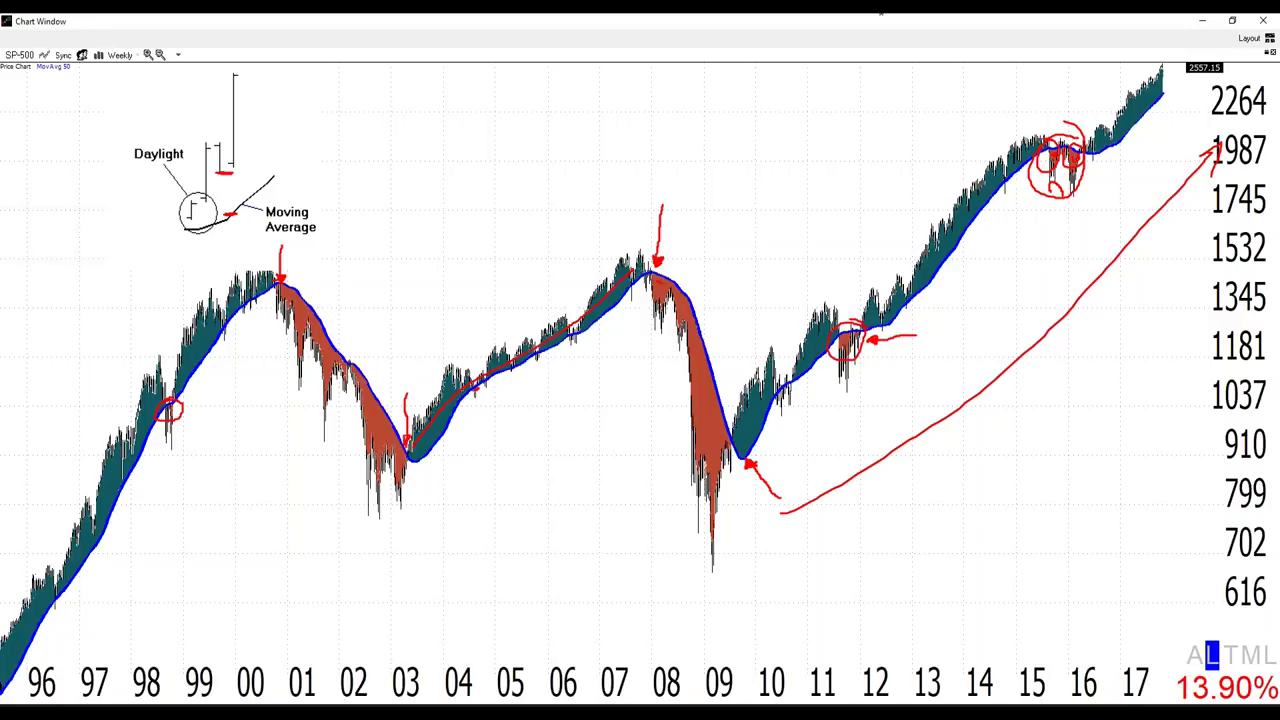
key(Escape)
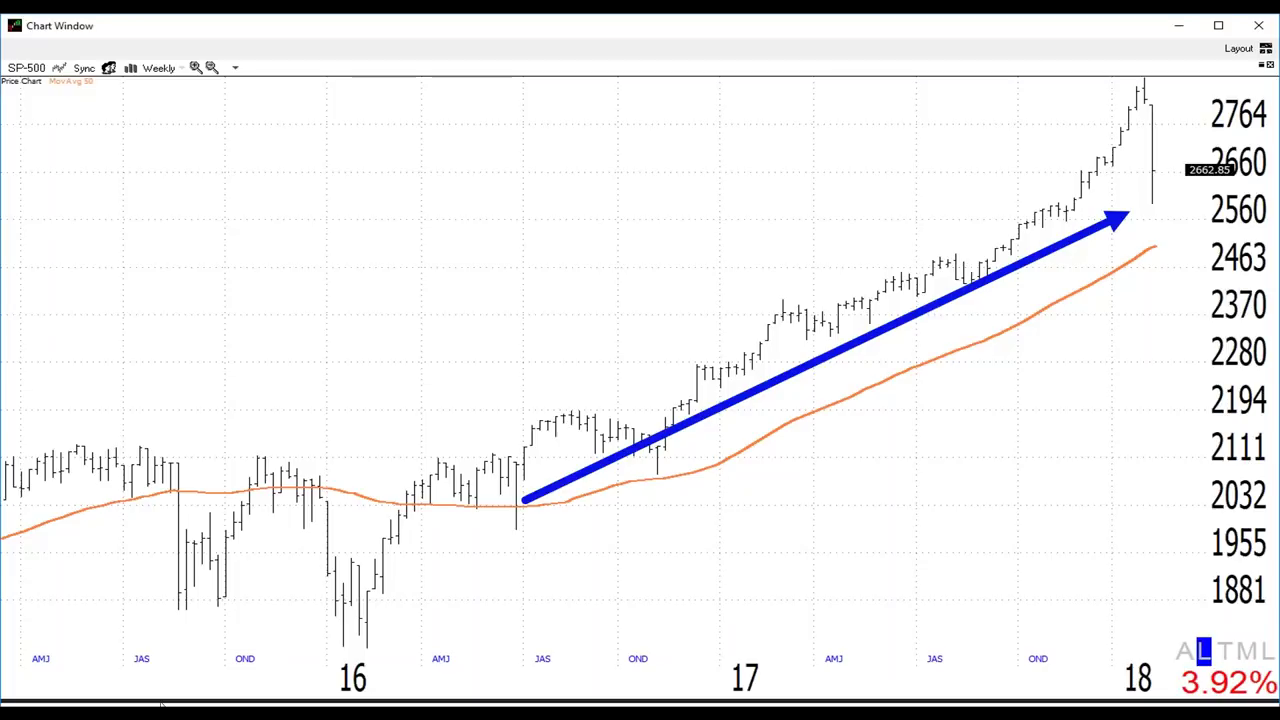
- With the pen, circle the moving-average touches, the blue arrow's start, and the latest price bar
click(62, 702)
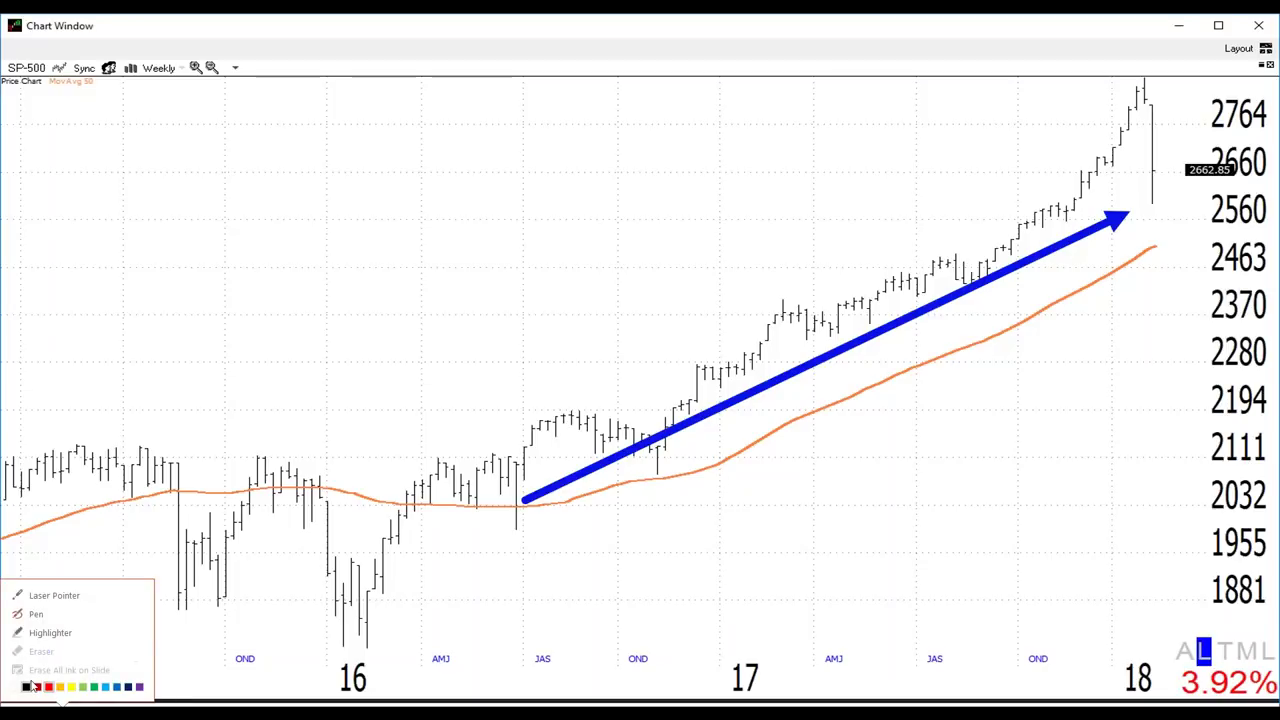
click(36, 613)
mouse_move(649, 463)
mouse_down()
mouse_move(647, 487)
mouse_move(661, 466)
mouse_up()
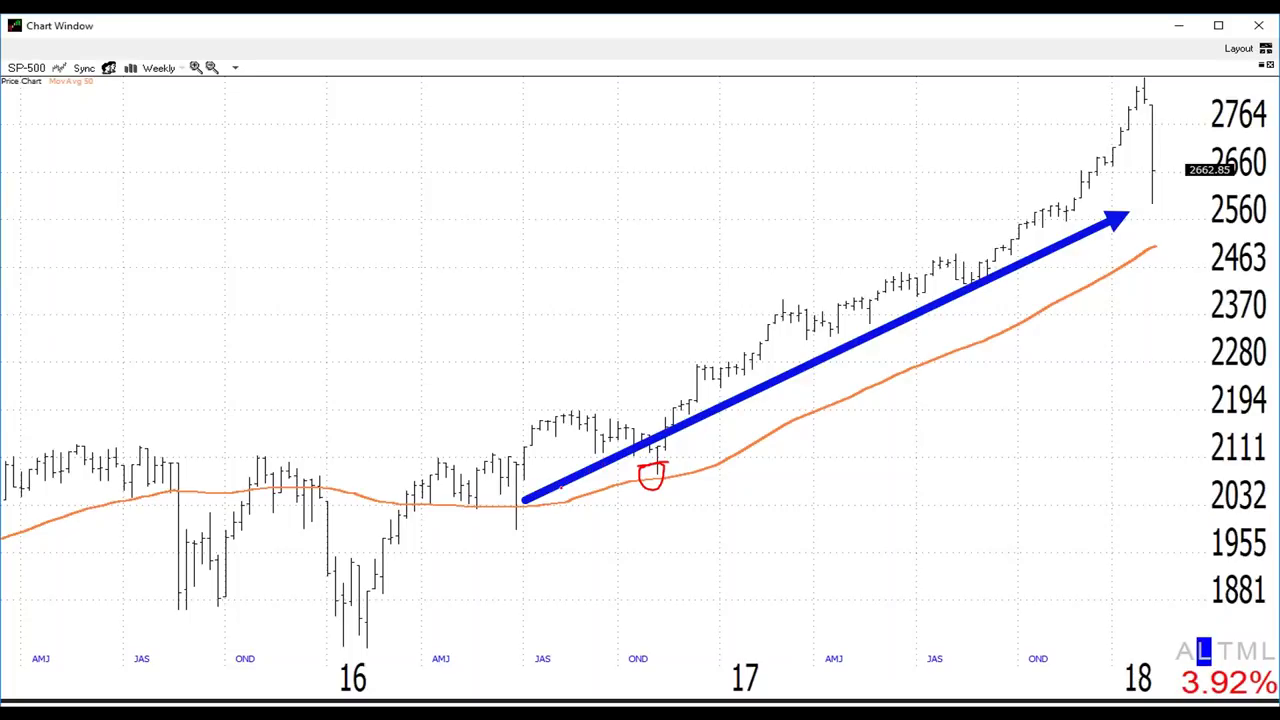
mouse_move(510, 504)
mouse_down()
mouse_move(520, 526)
mouse_move(512, 506)
mouse_up()
mouse_move(1159, 209)
mouse_down()
mouse_move(1141, 208)
mouse_move(1136, 238)
mouse_move(1168, 232)
mouse_move(1170, 212)
mouse_move(1153, 205)
mouse_up()
- Erase the slide's circles and switch the SPY chart to daily bars
key(e)
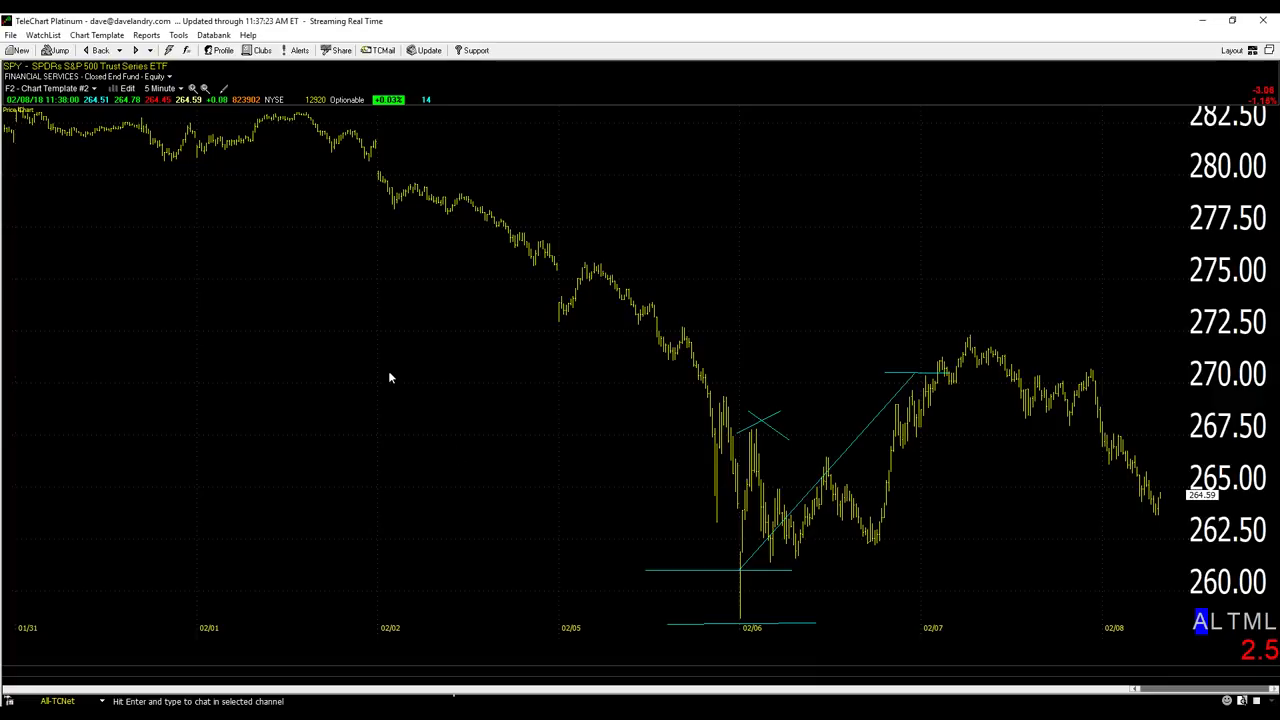
key(d)
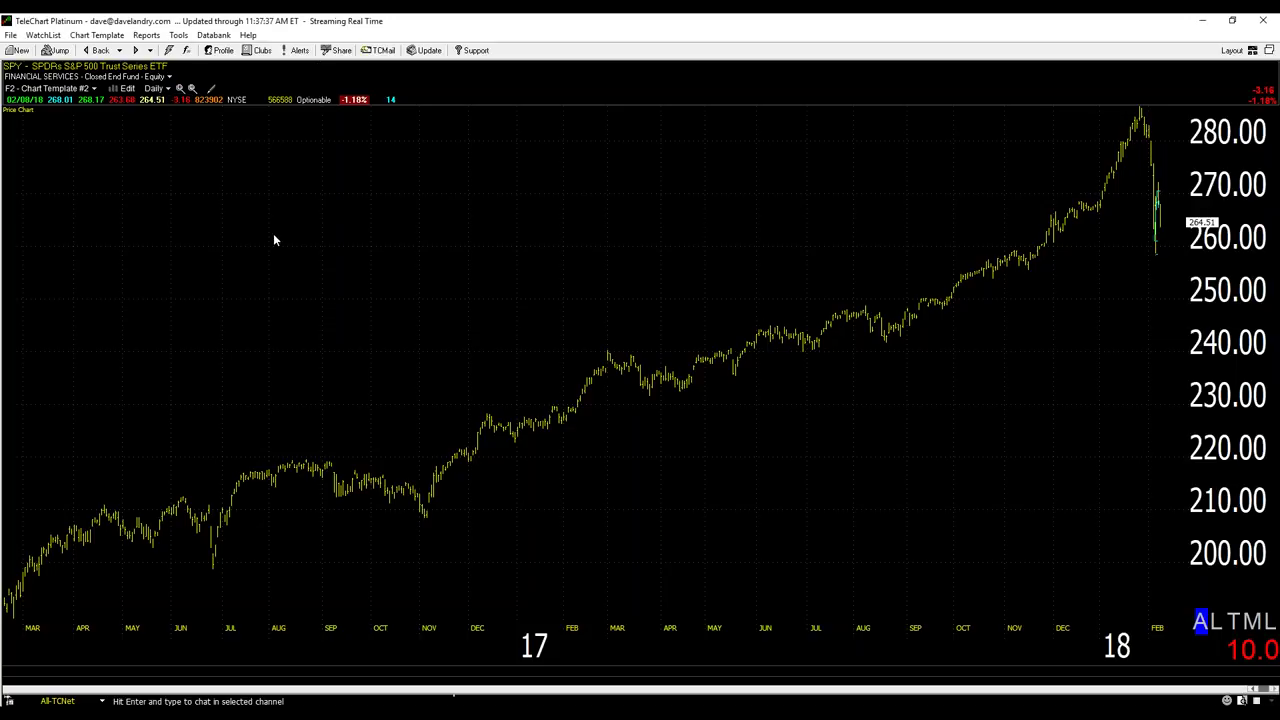
- Load the SP-500 chart and zoom in twice on the recent months
text(SP-500)
key(Return)
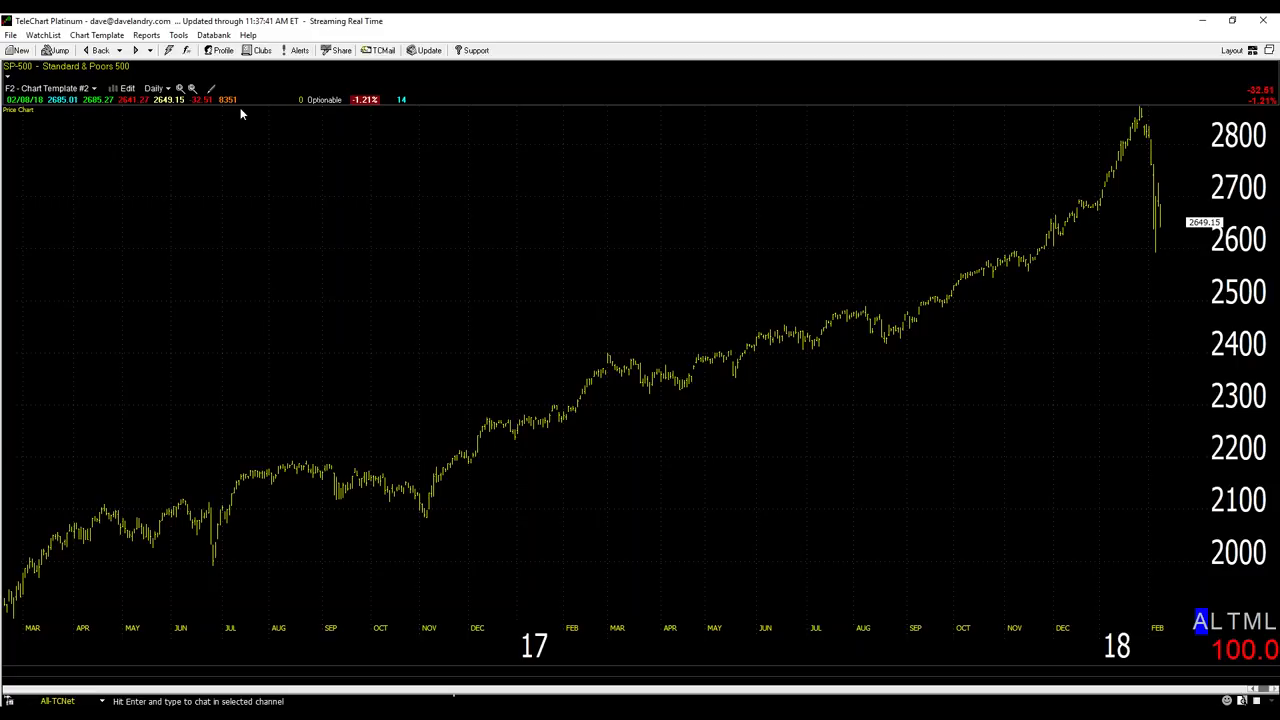
click(179, 90)
click(179, 90)
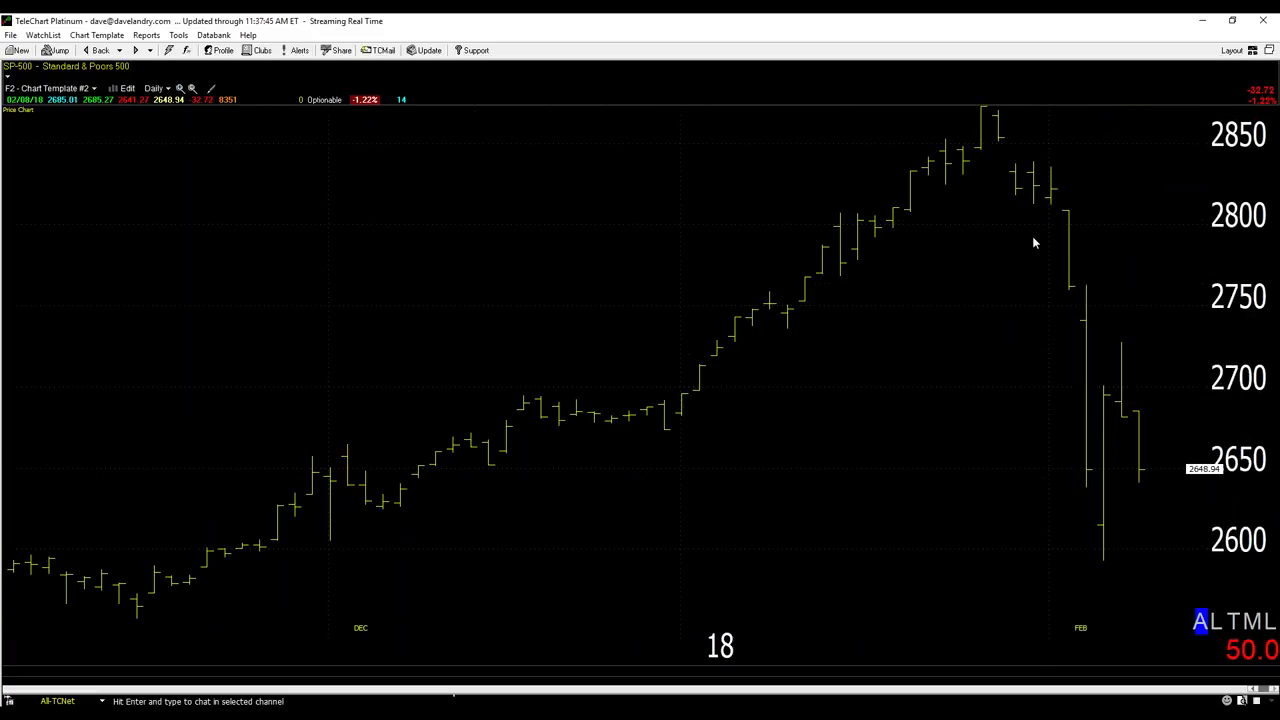
- Draw a trendline from the peak to the February low, plus a rising and a horizontal line
mouse_move(988, 125)
mouse_down()
mouse_move(1129, 509)
mouse_move(1108, 557)
mouse_move(1058, 512)
mouse_up()
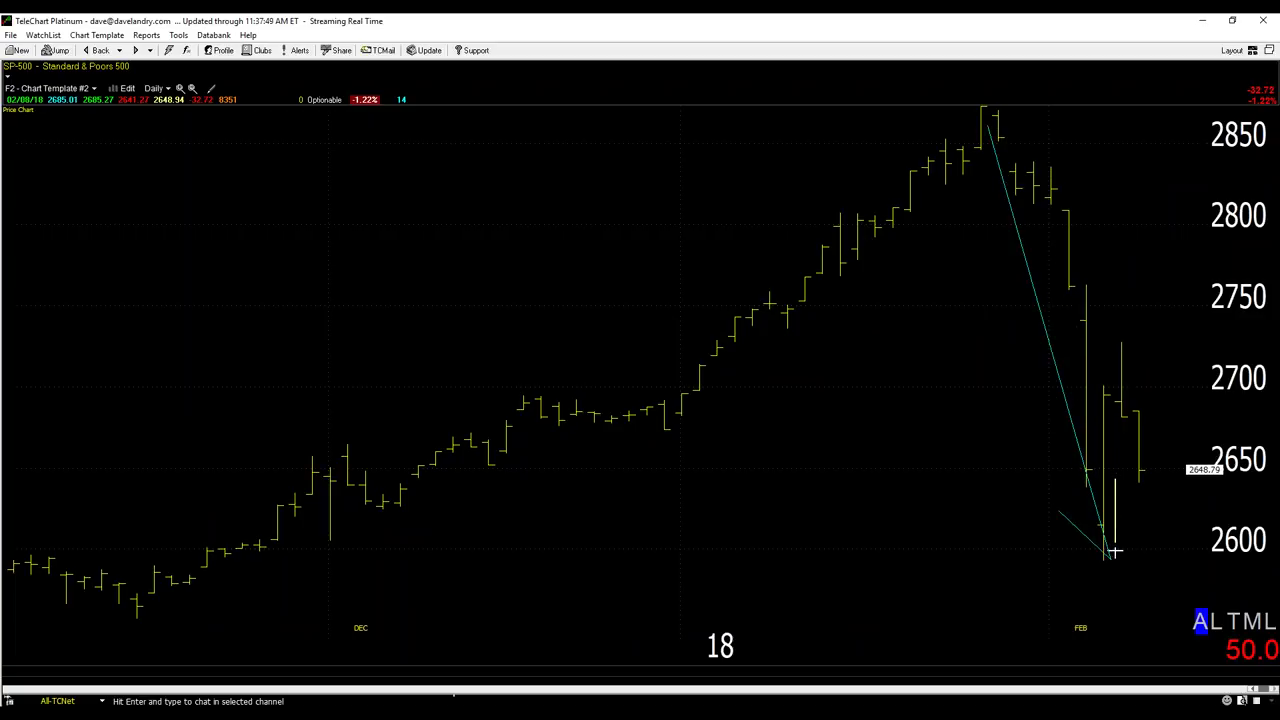
drag(1111, 551, 1097, 458)
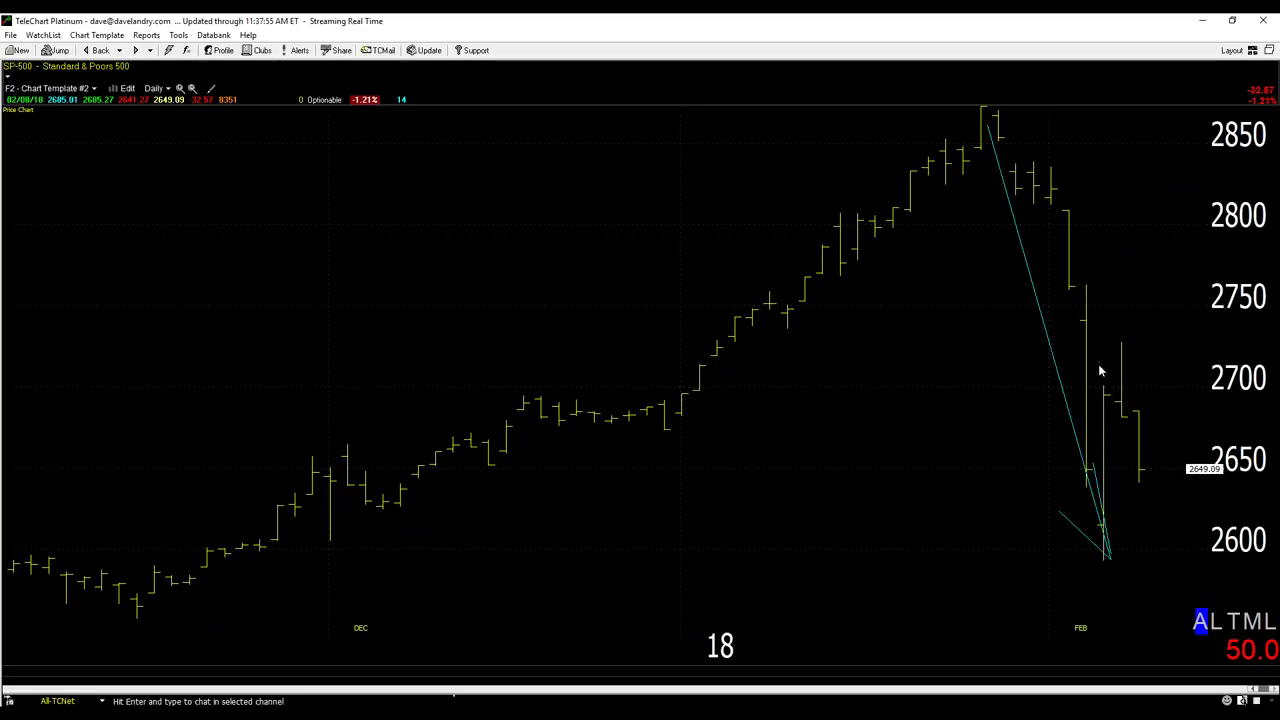
drag(1103, 424, 1164, 426)
- Measure the −7.79% drop from the 01/26/18 peak to the 02/05/18 low, then dismiss the result
drag(980, 112, 1091, 466)
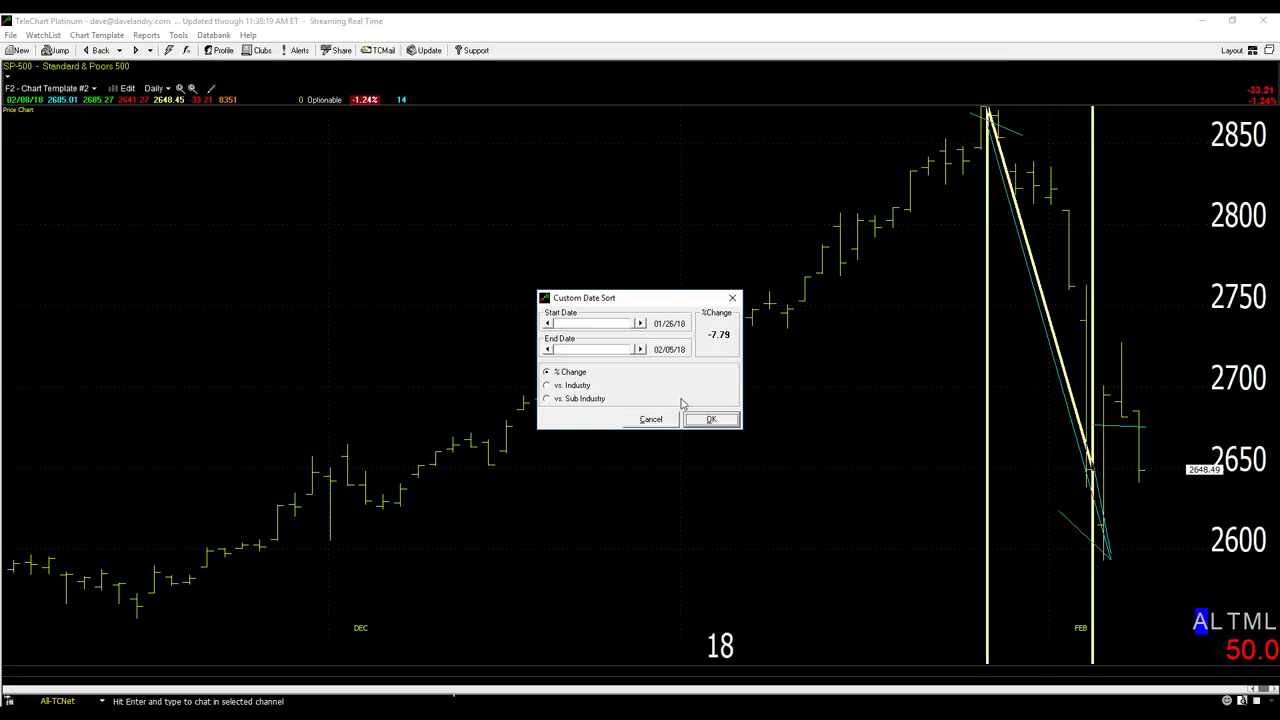
click(651, 419)
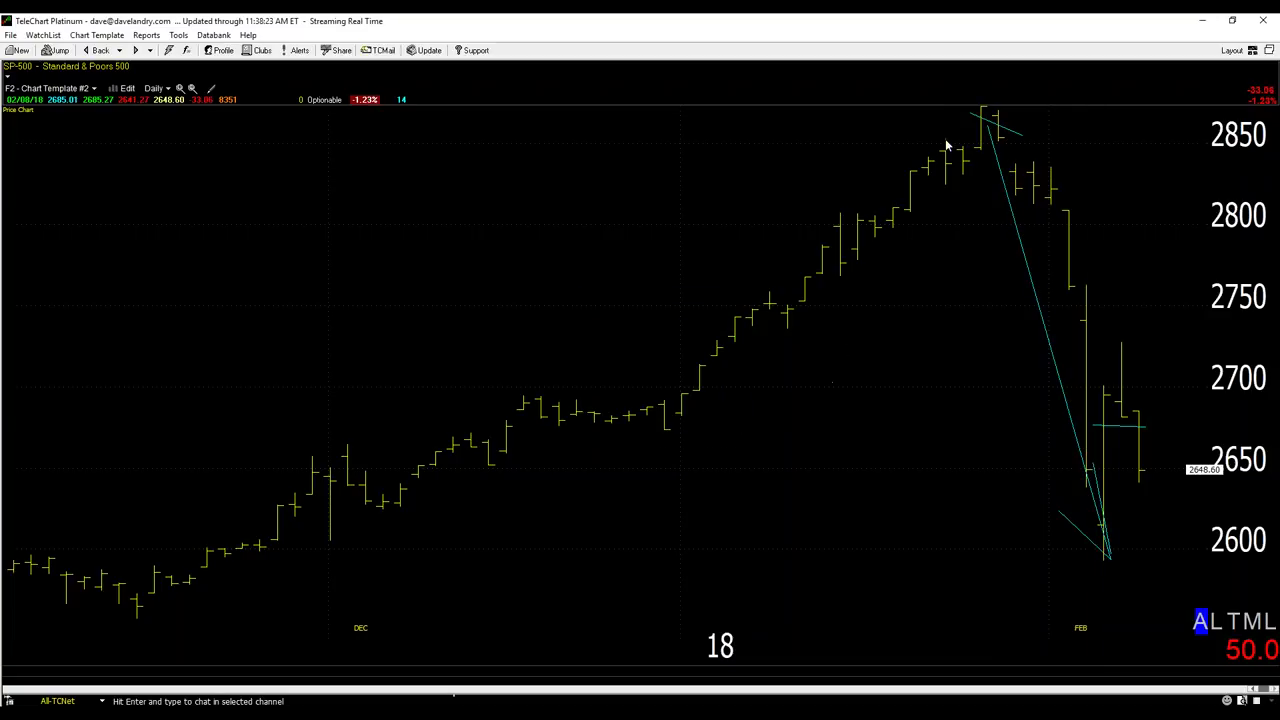
click(179, 38)
mouse_move(215, 66)
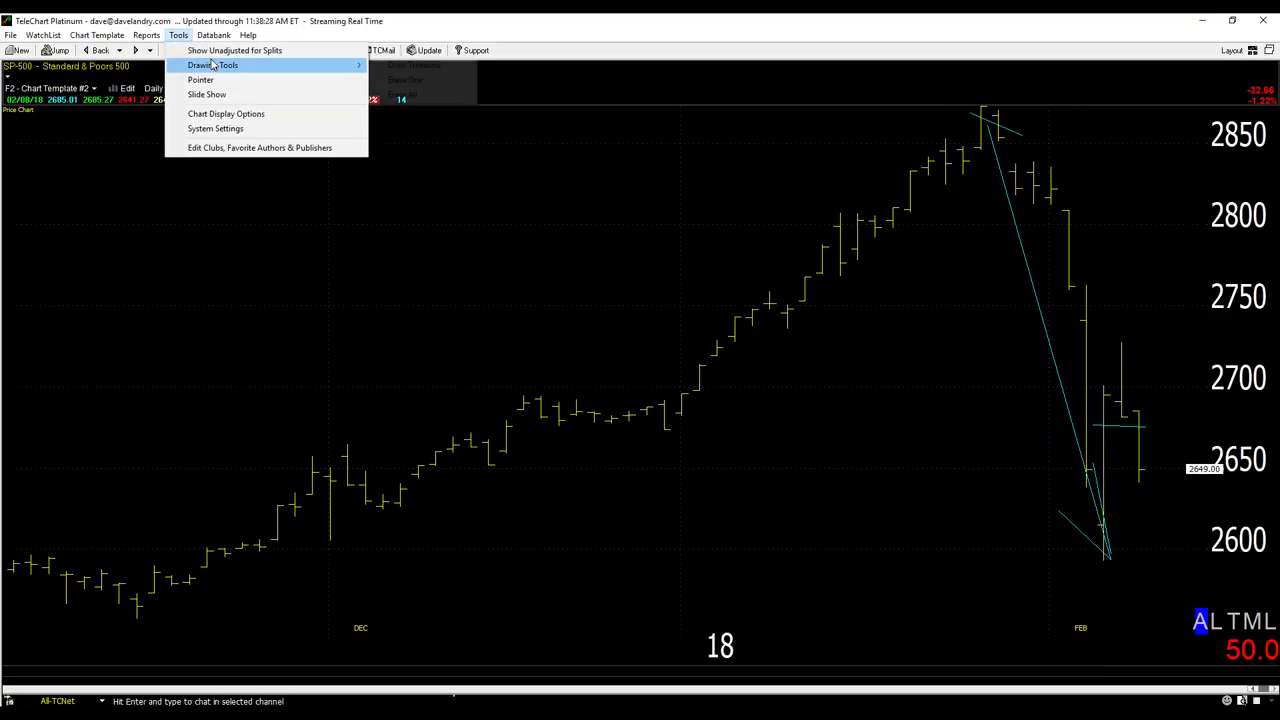
- Clear existing drawings, then draw a peak-to-February-low trendline and two horizontal levels
click(403, 95)
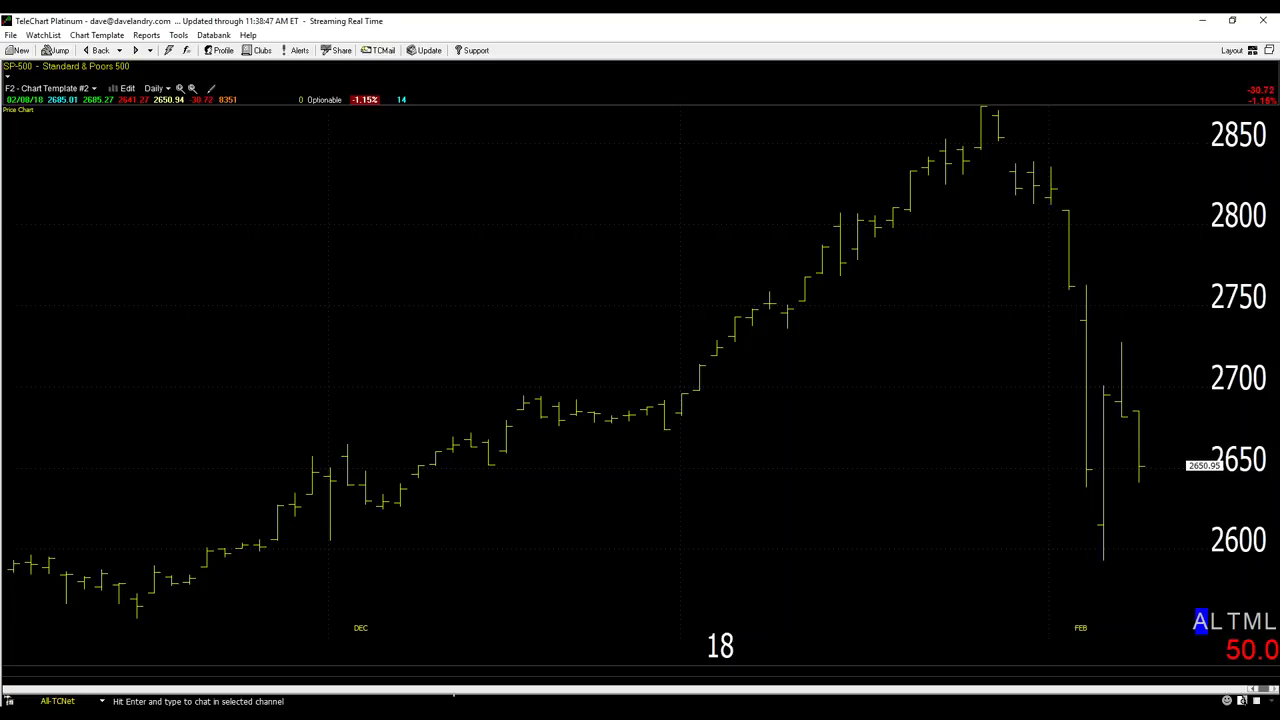
mouse_move(988, 110)
mouse_down()
mouse_move(1074, 400)
mouse_move(1131, 529)
mouse_move(1105, 568)
mouse_up()
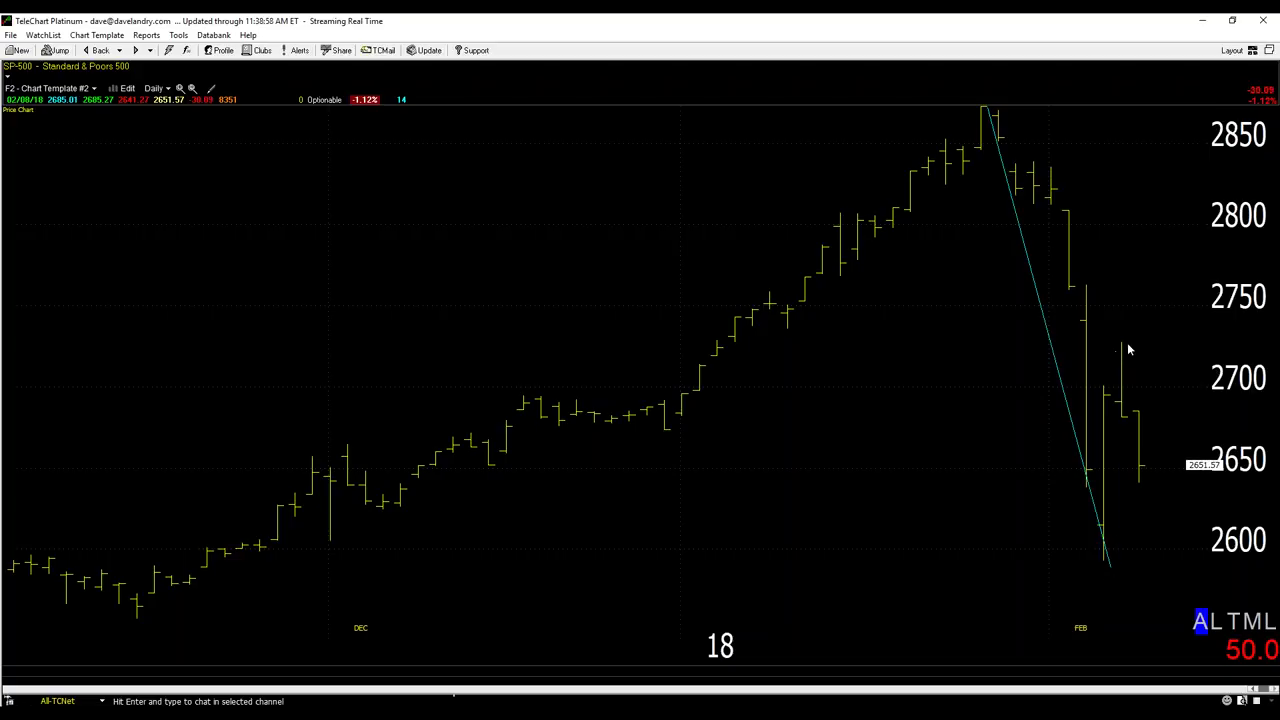
drag(1132, 342, 1094, 341)
drag(1143, 416, 1076, 416)
- Erase all drawn lines with Drawing Tools > Erase All
click(177, 36)
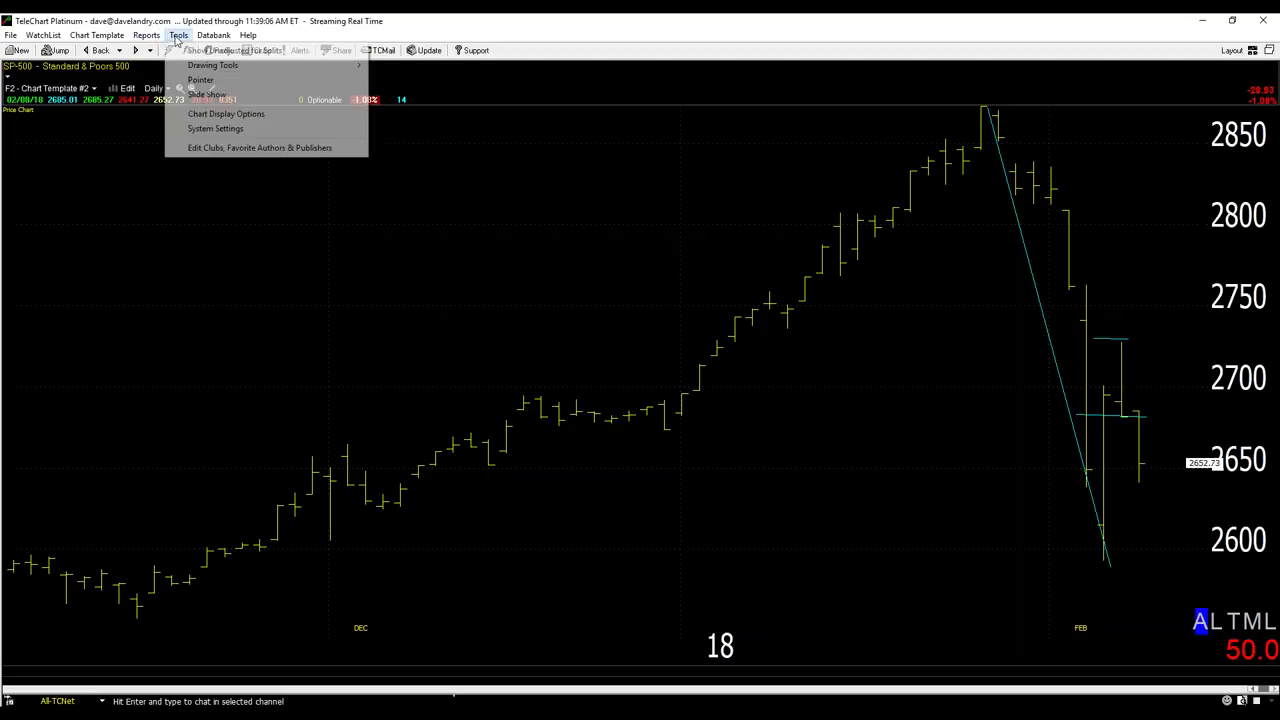
mouse_move(310, 65)
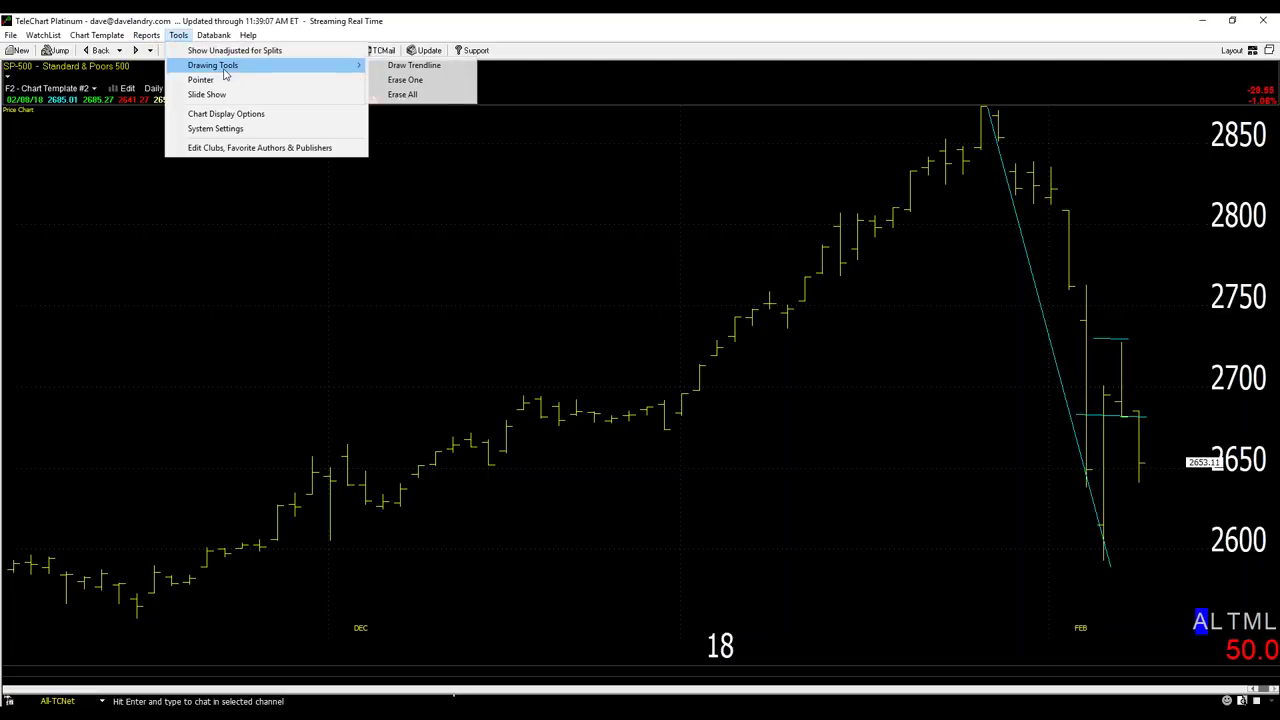
click(393, 99)
- Switch the SP-500 chart to weekly bars and zoom out back to 2014
key(w)
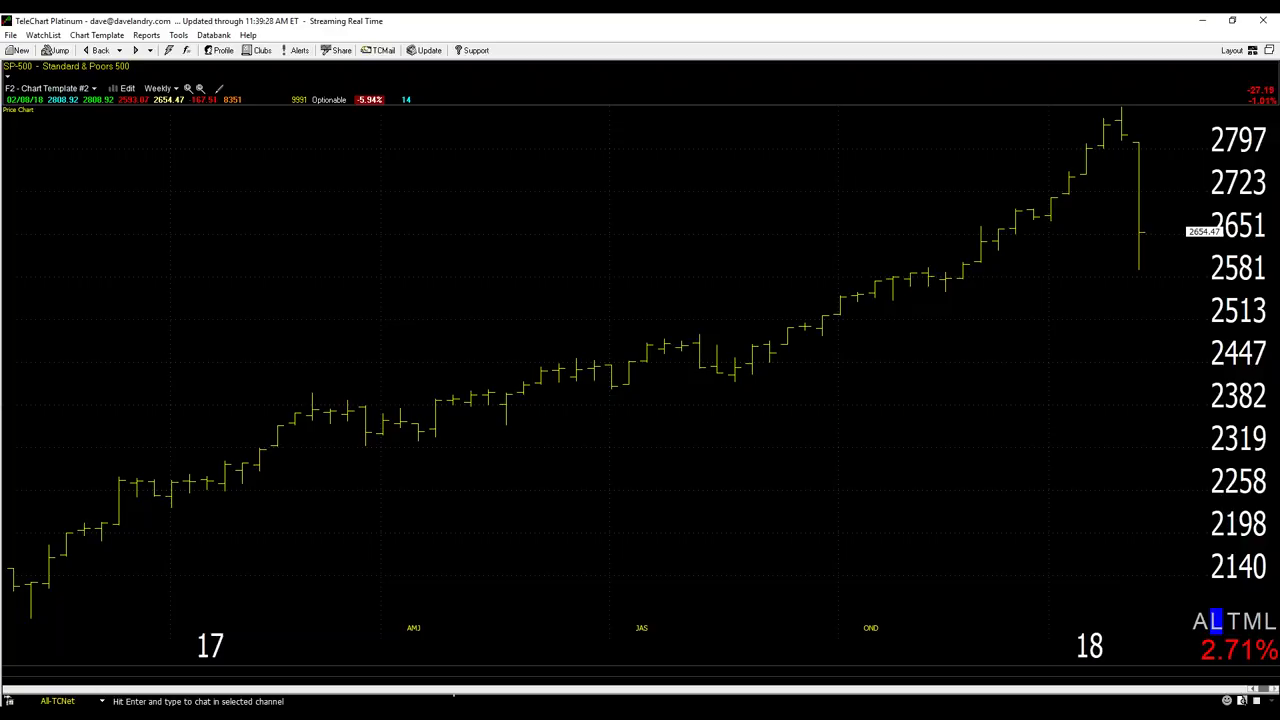
click(200, 88)
click(200, 88)
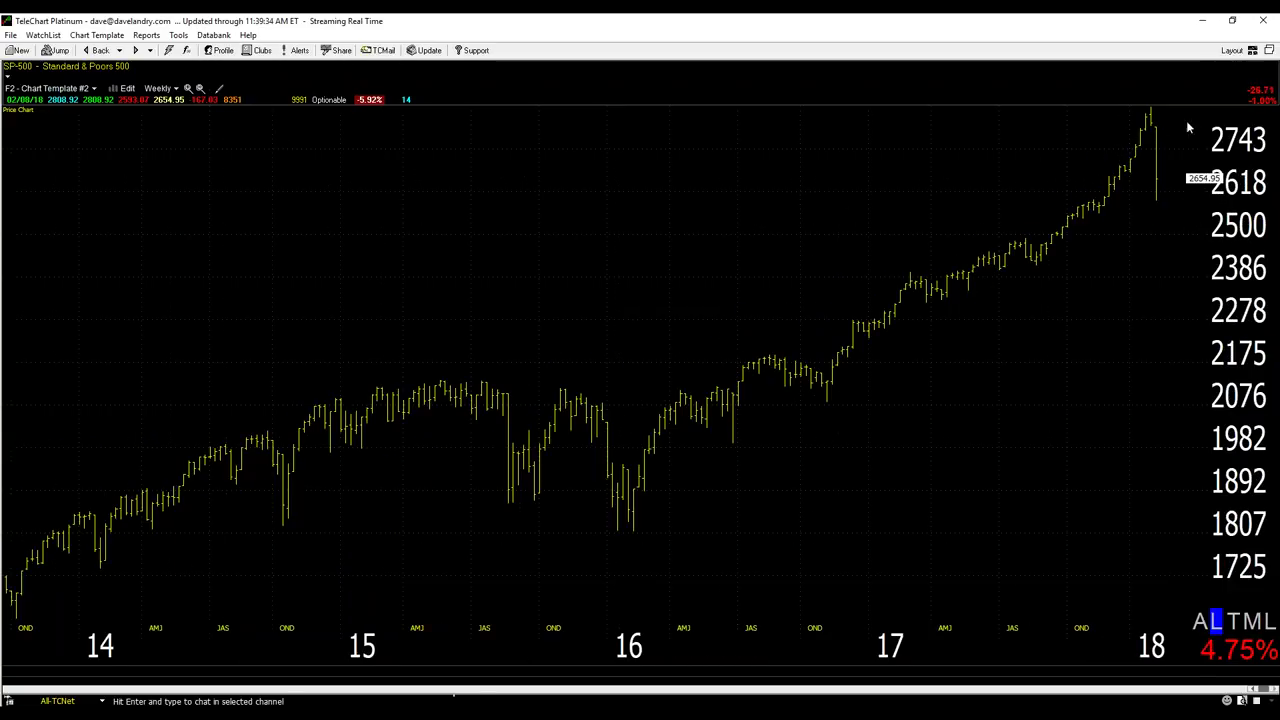
- Draw horizontal lines at the recent weekly high and low, and add a 50-period moving average
drag(1140, 120, 1021, 120)
mouse_move(1177, 203)
mouse_down()
mouse_move(1108, 203)
mouse_move(1158, 203)
mouse_up()
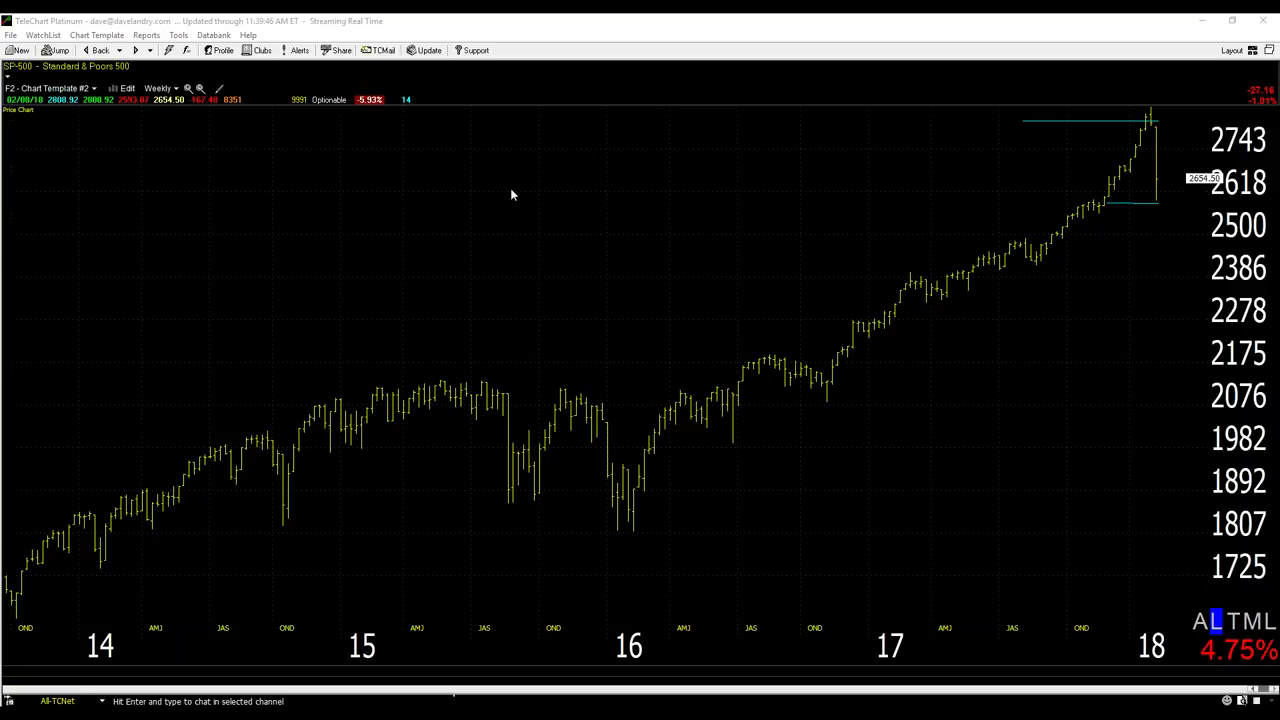
key(m)
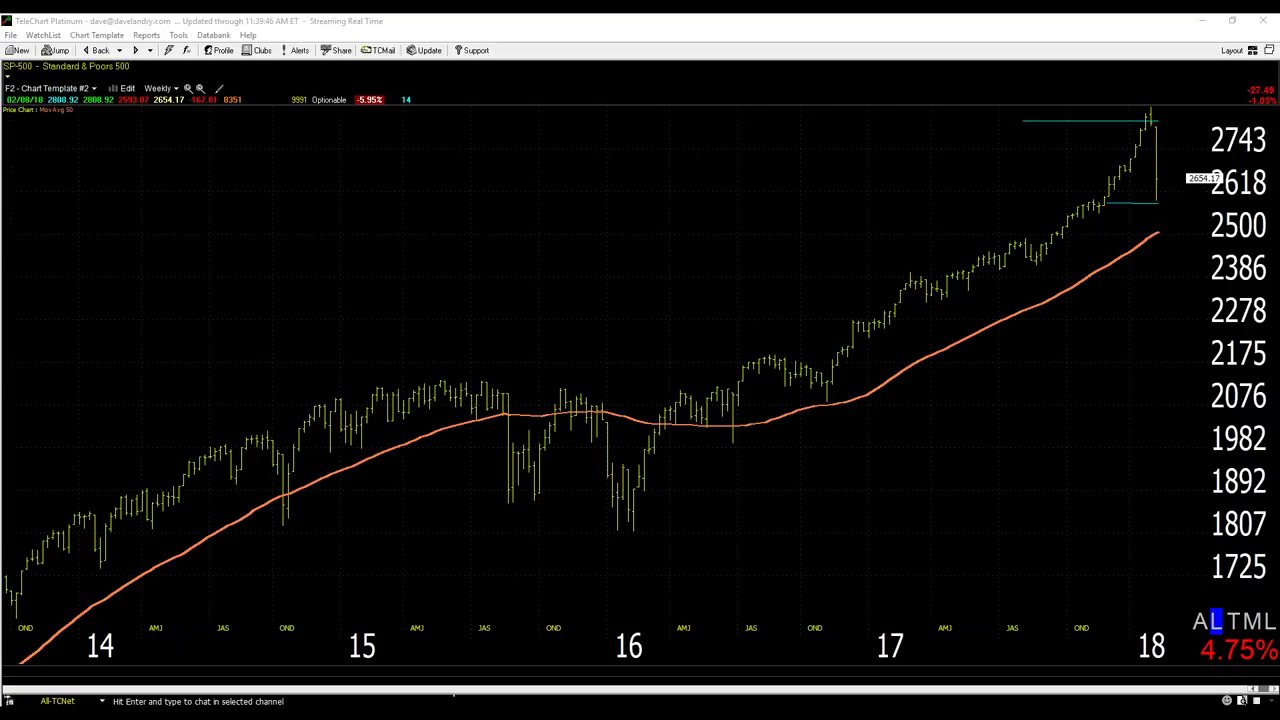
click(475, 231)
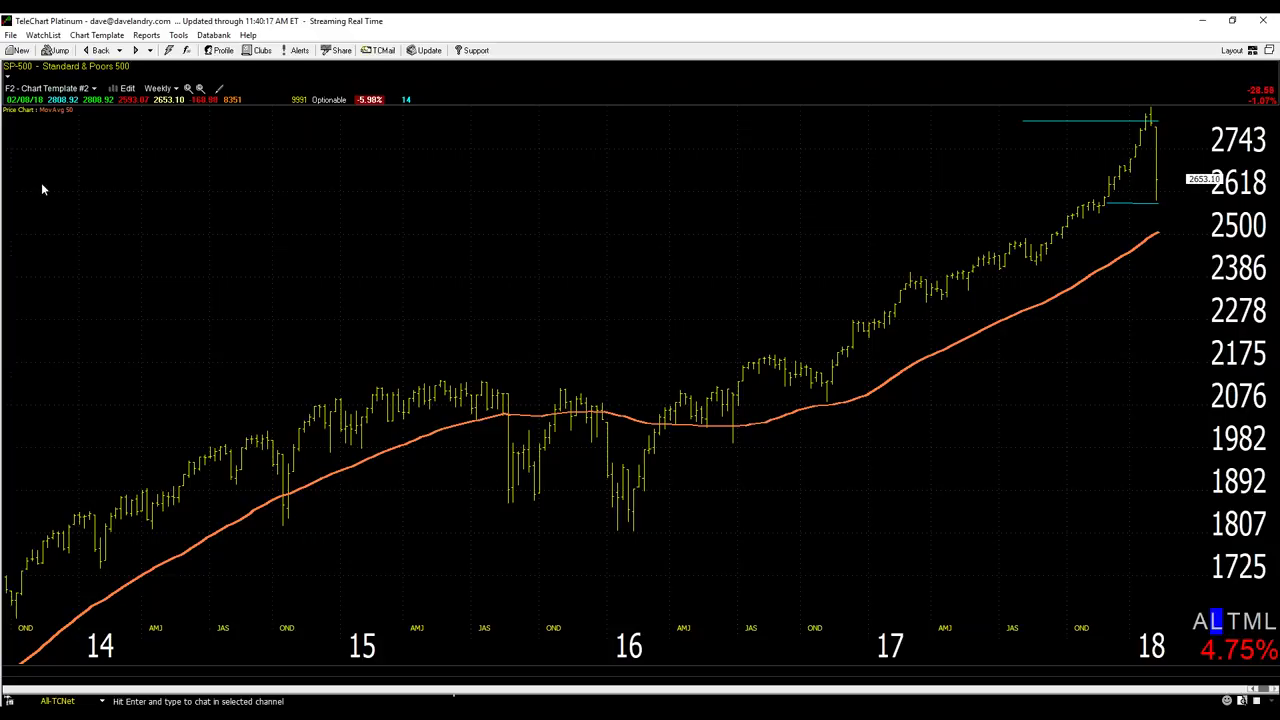
- Reveal the Charts With Notes watchlist, switch to daily bars, and load COMPQX
drag(2, 190, 241, 204)
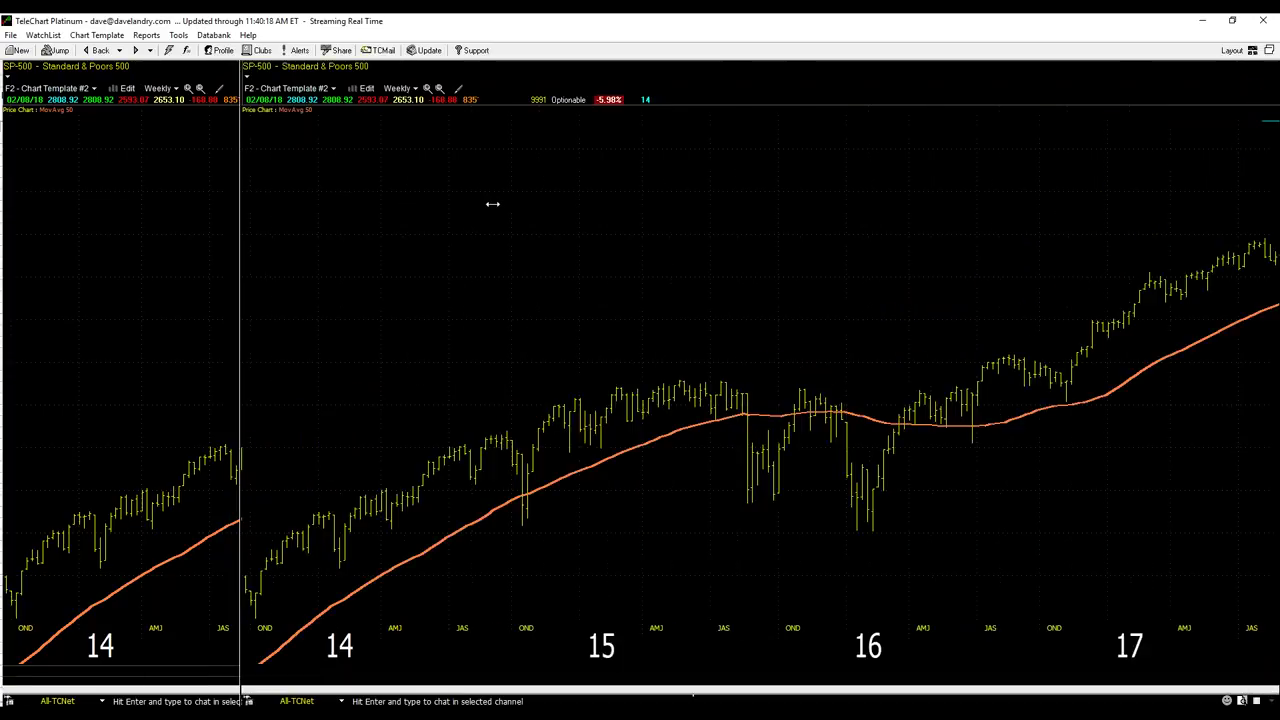
key(d)
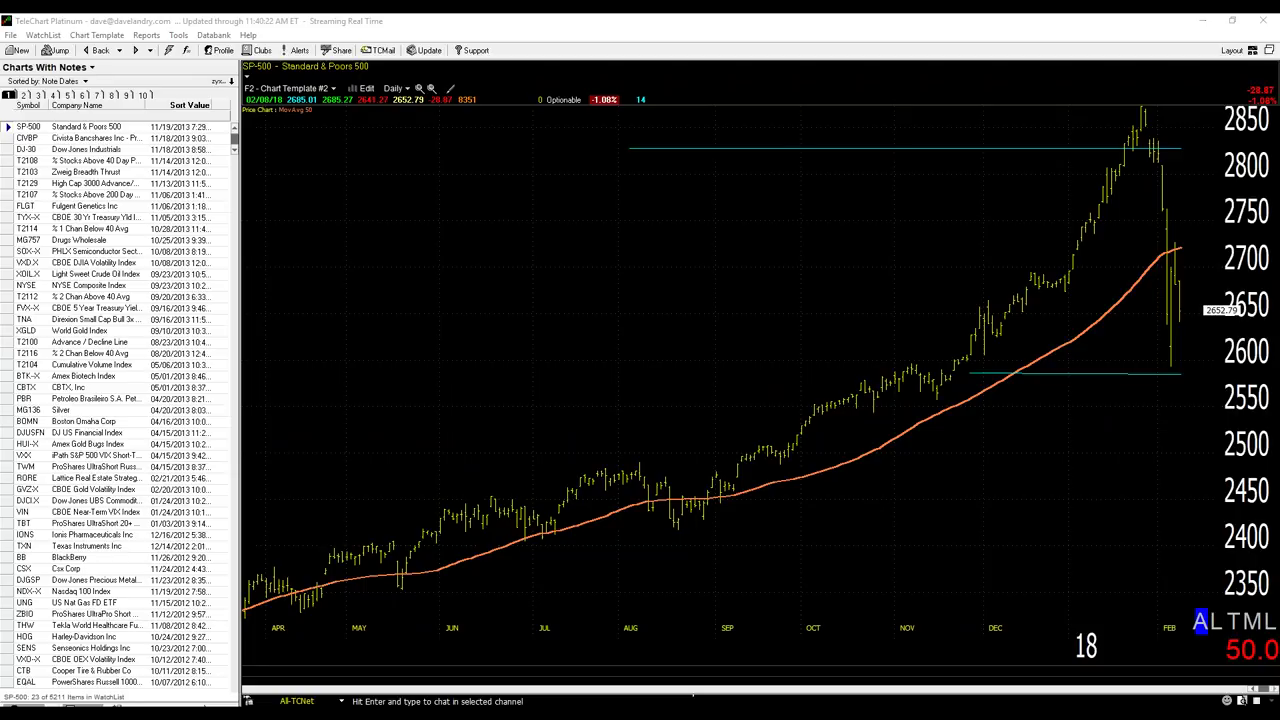
text(COMPQX)
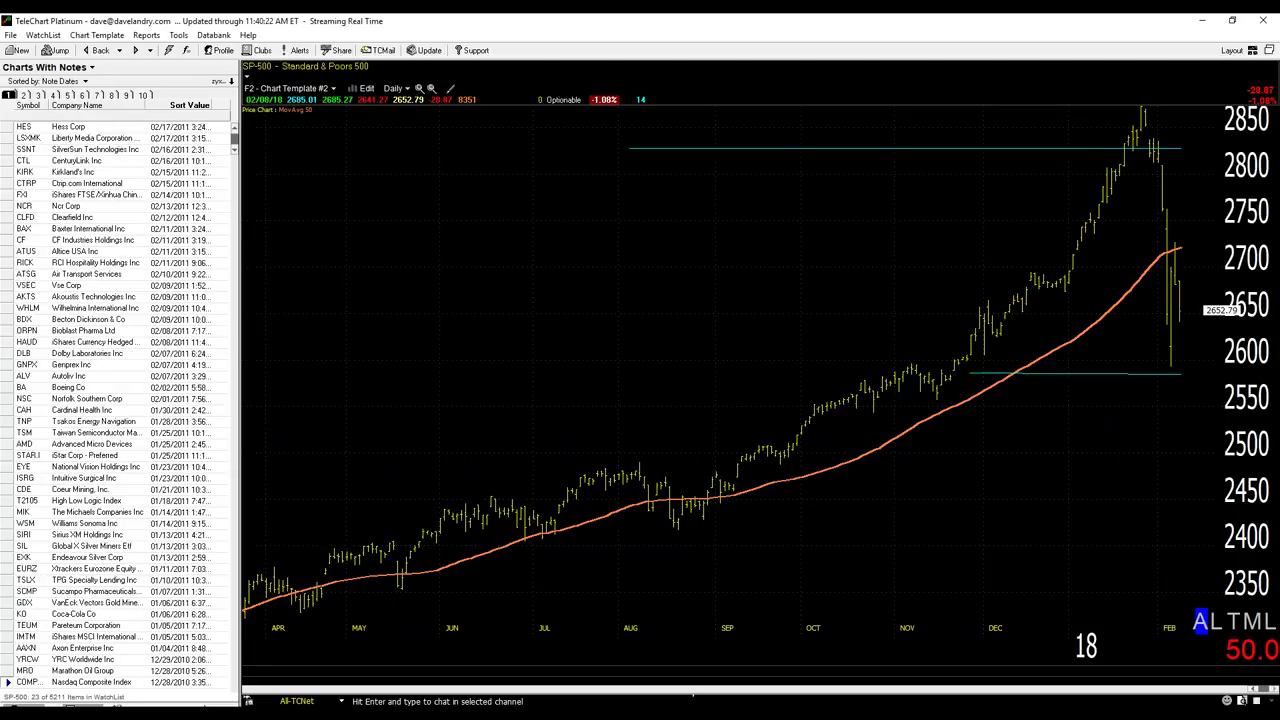
key(Return)
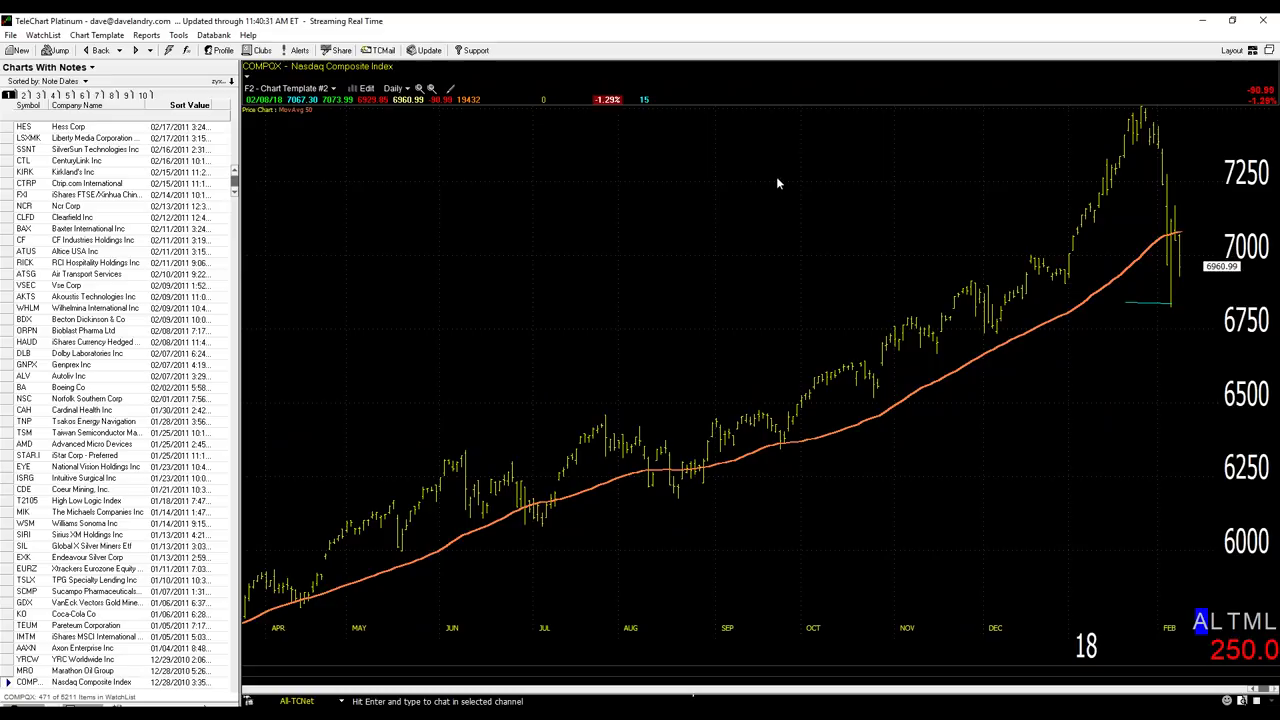
- Zoom in, draw a Nasdaq trendline from the January high to the February low, then go weekly
click(430, 88)
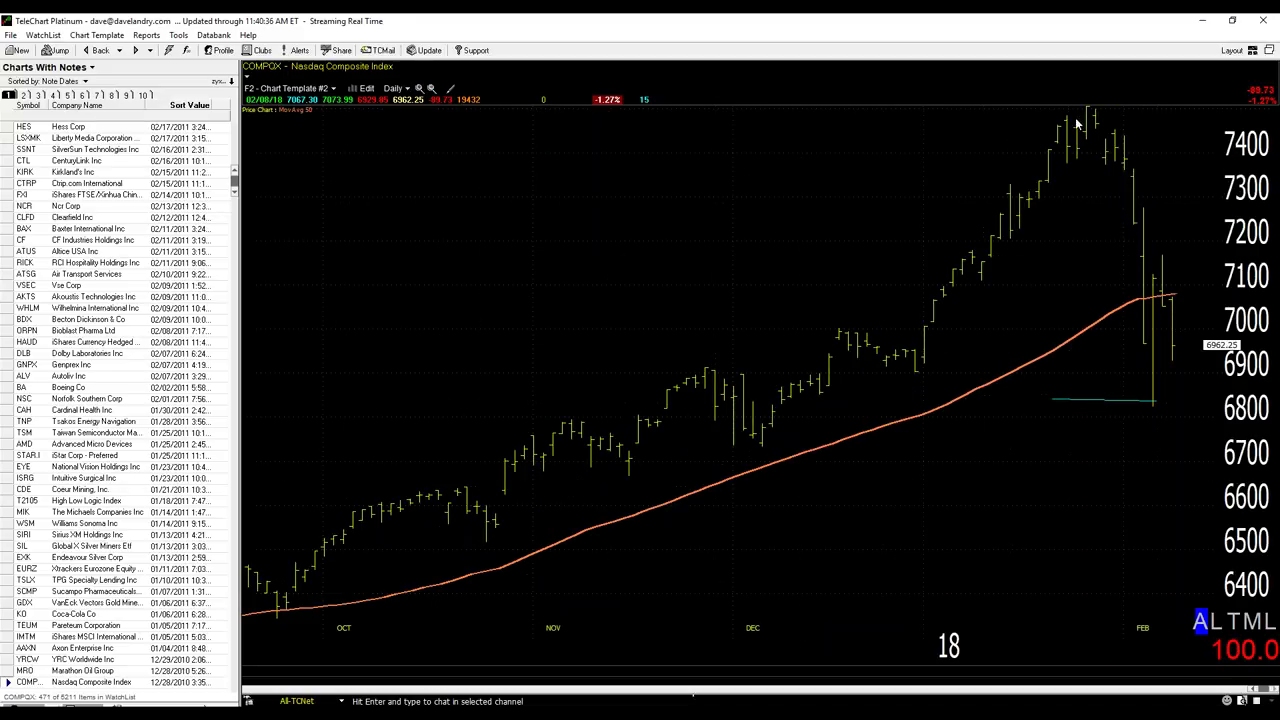
drag(1085, 109, 1148, 402)
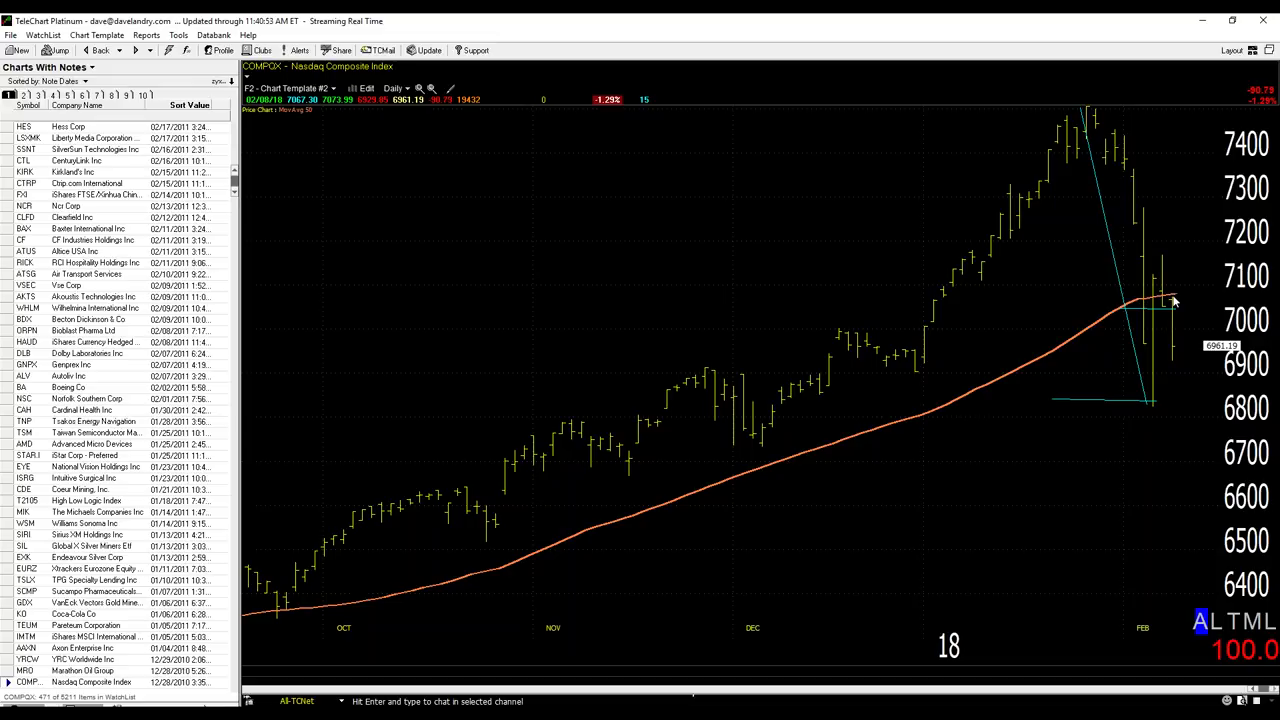
key(w)
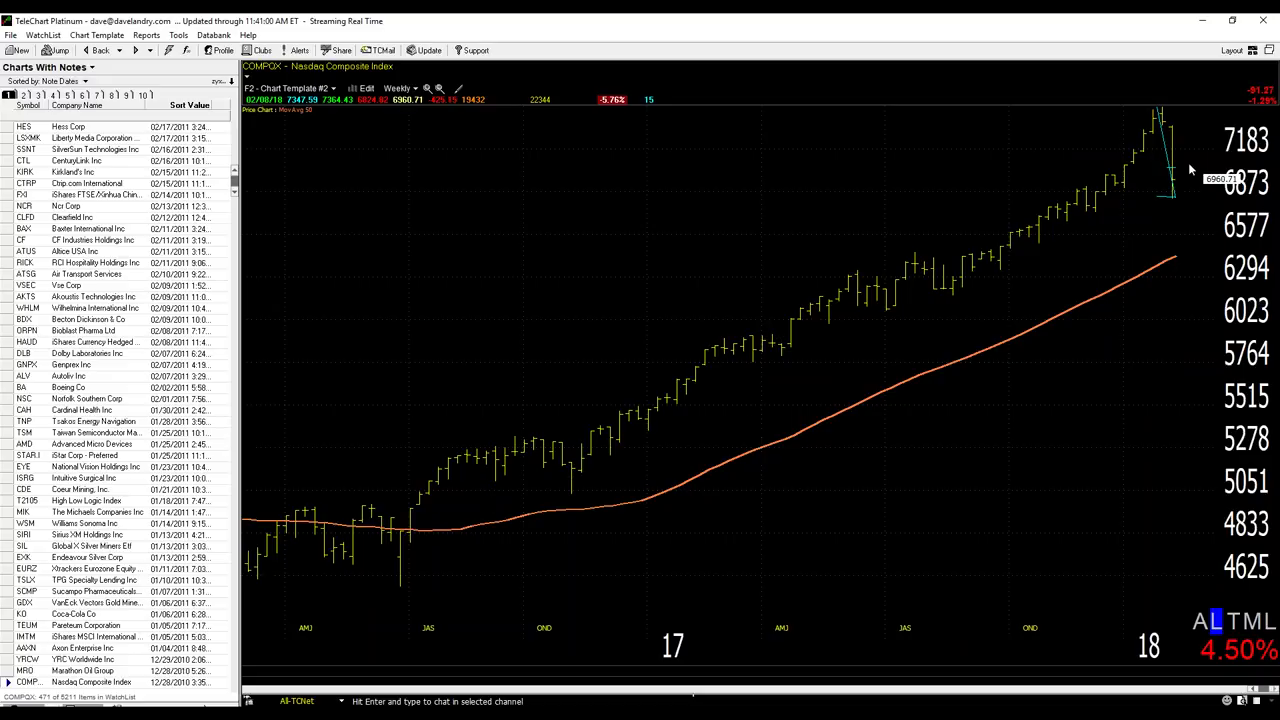
- Zoom in twice, draw a horizontal line atop the last weekly Nasdaq bar, then load SP-500
click(427, 89)
click(427, 89)
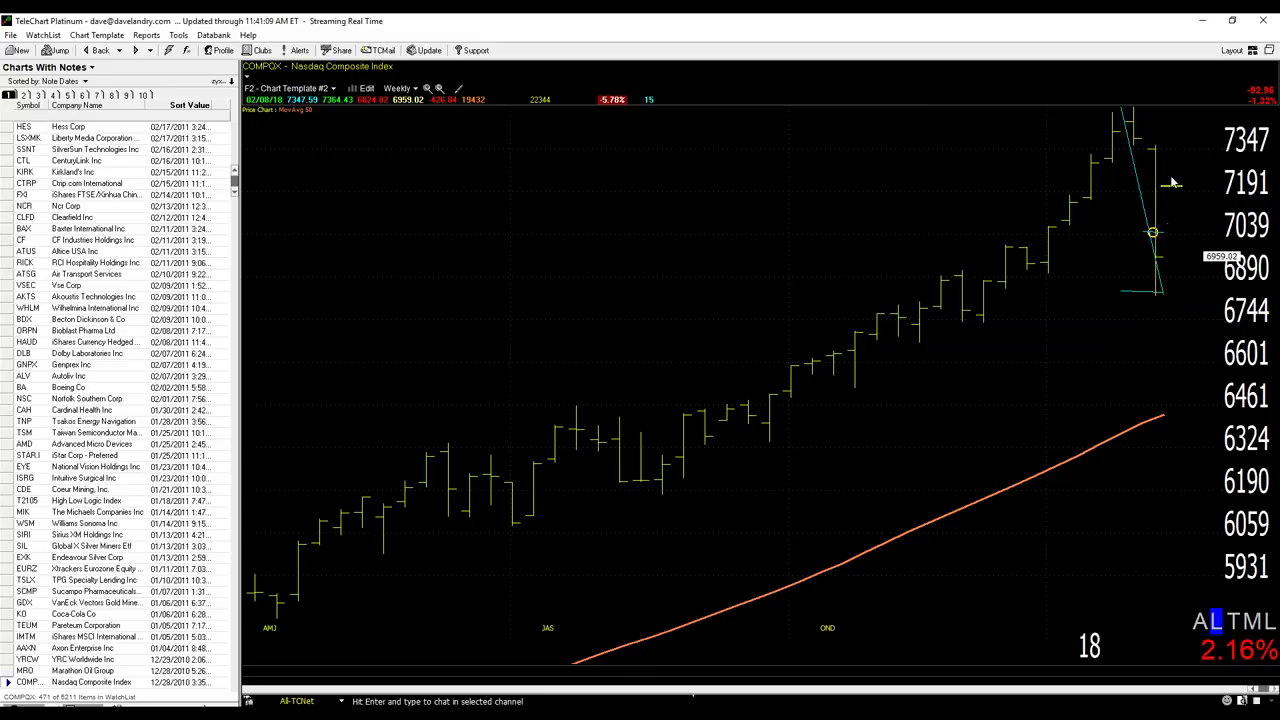
mouse_move(1160, 146)
mouse_down()
mouse_move(1207, 145)
mouse_move(1196, 146)
mouse_up()
text(SP-500)
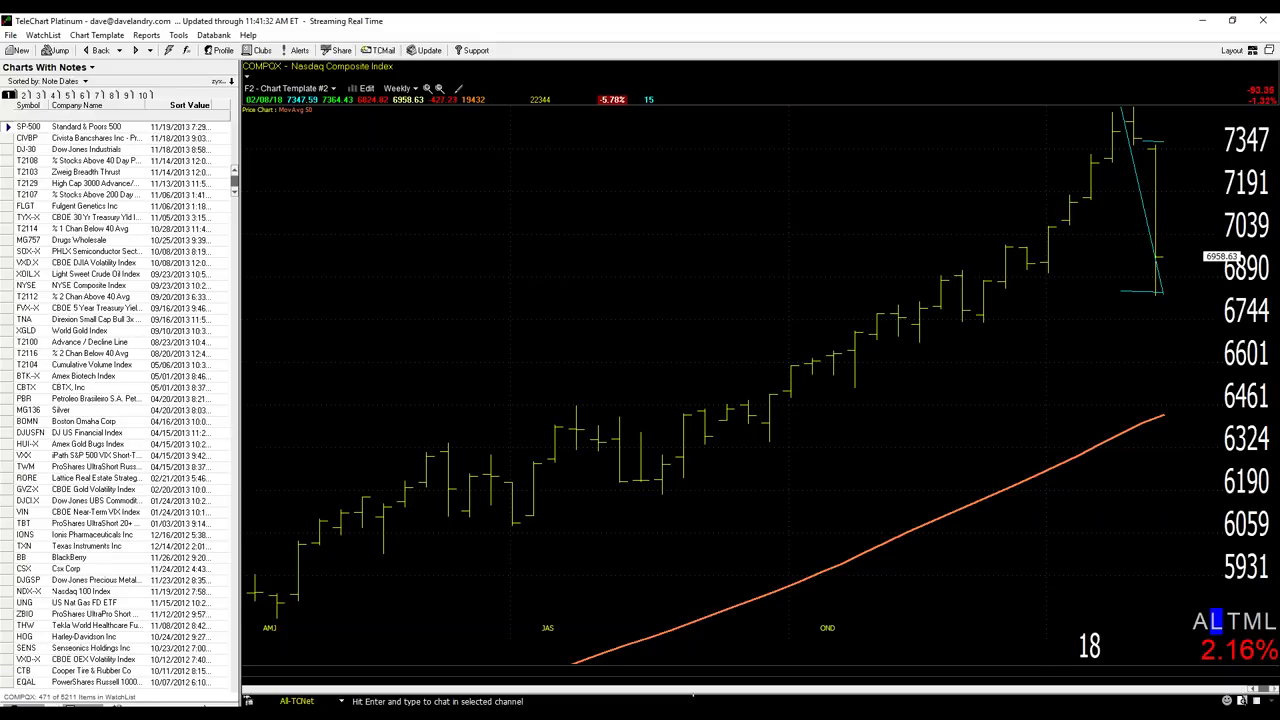
key(Return)
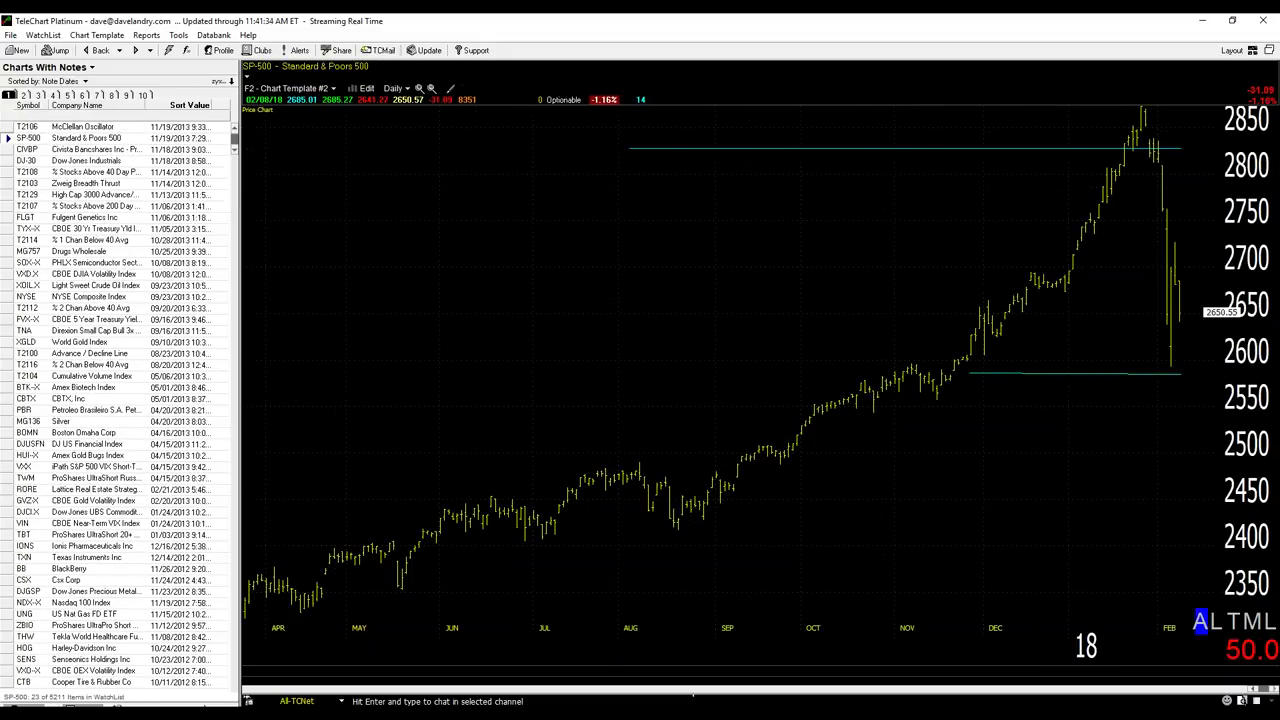
- Apply Chart Template #1 (F11) to show the 10/20/30 moving averages on the S&P 500
key(F11)
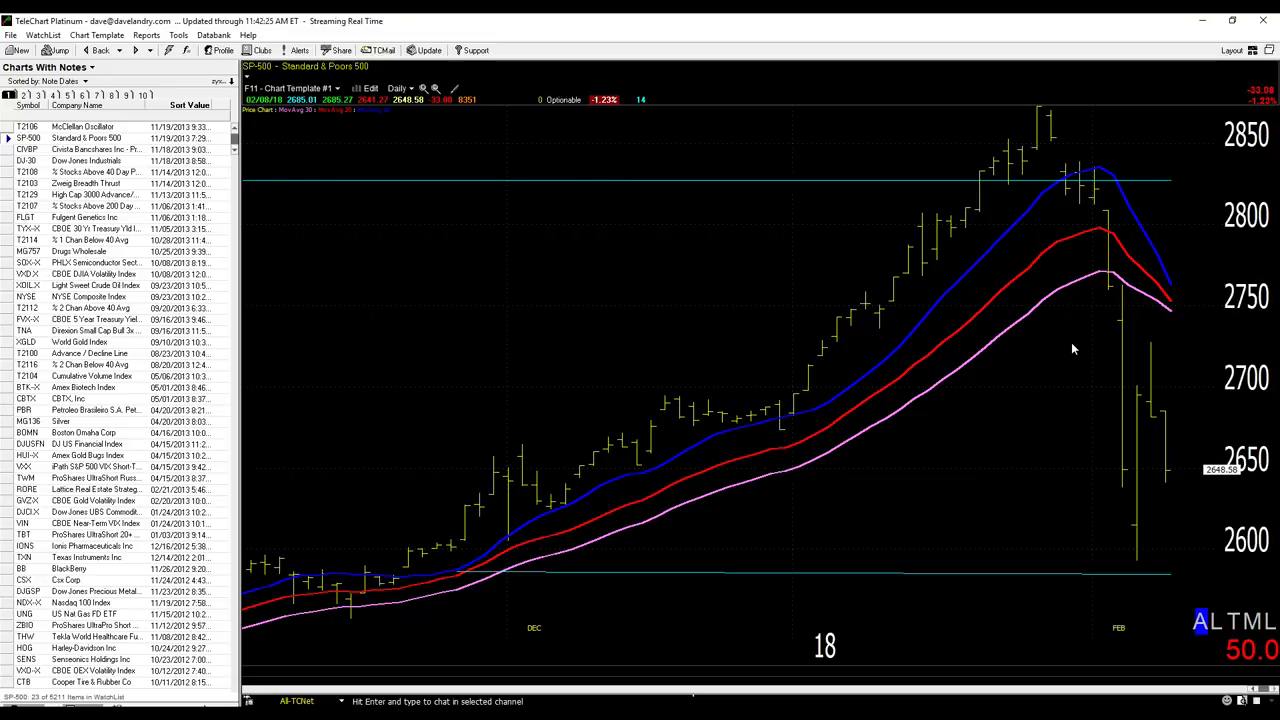
- Zoom in, then step through the watchlist from SP-500 to COMPQX and on to IWM
click(424, 88)
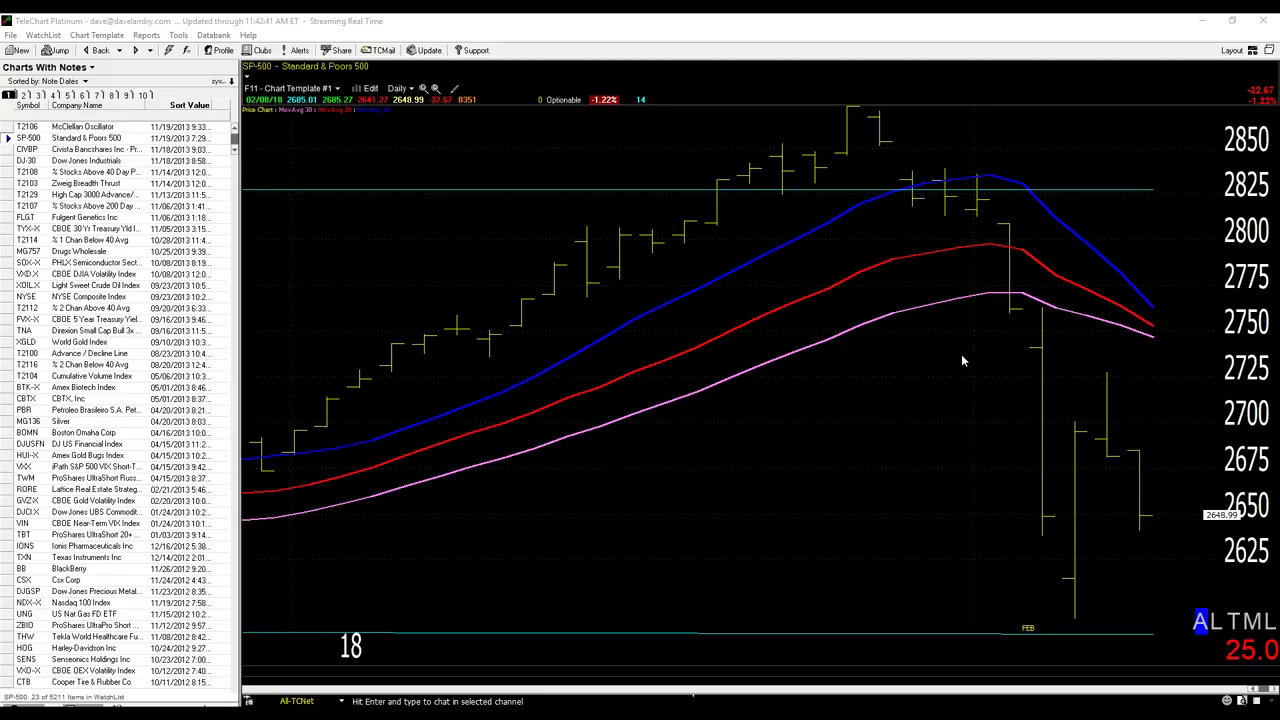
key(End)
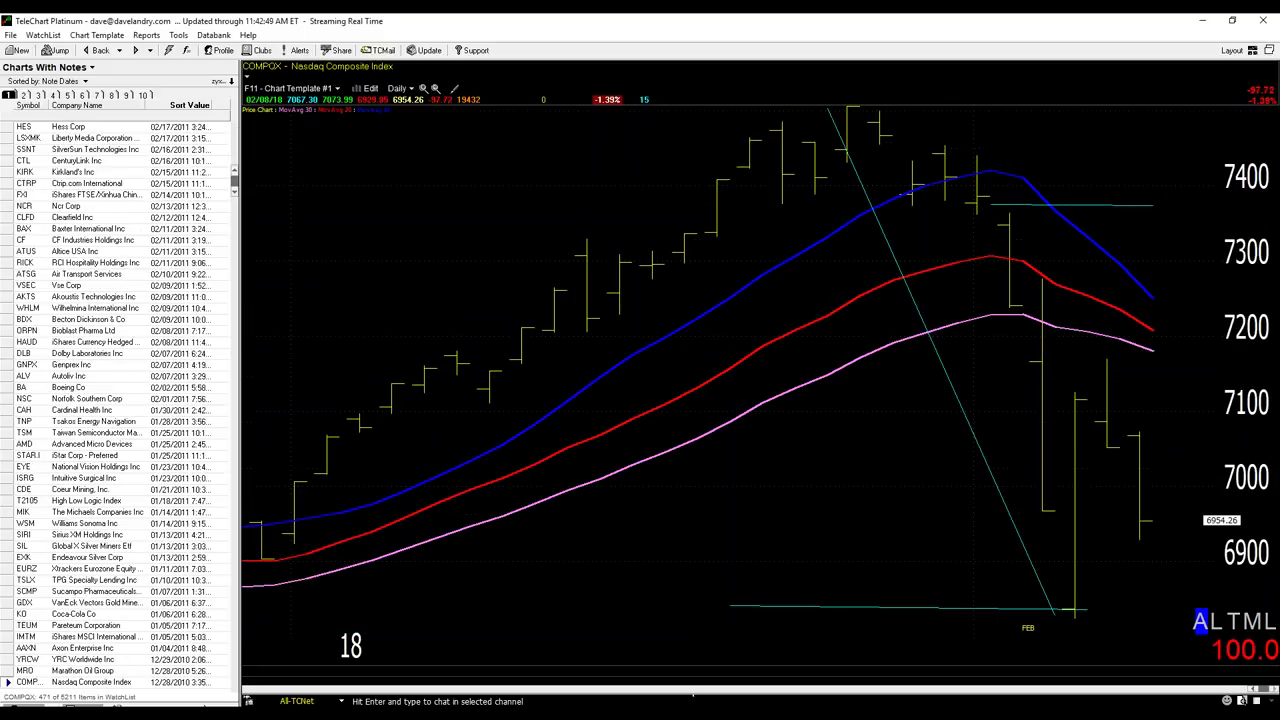
key(Page_Up)
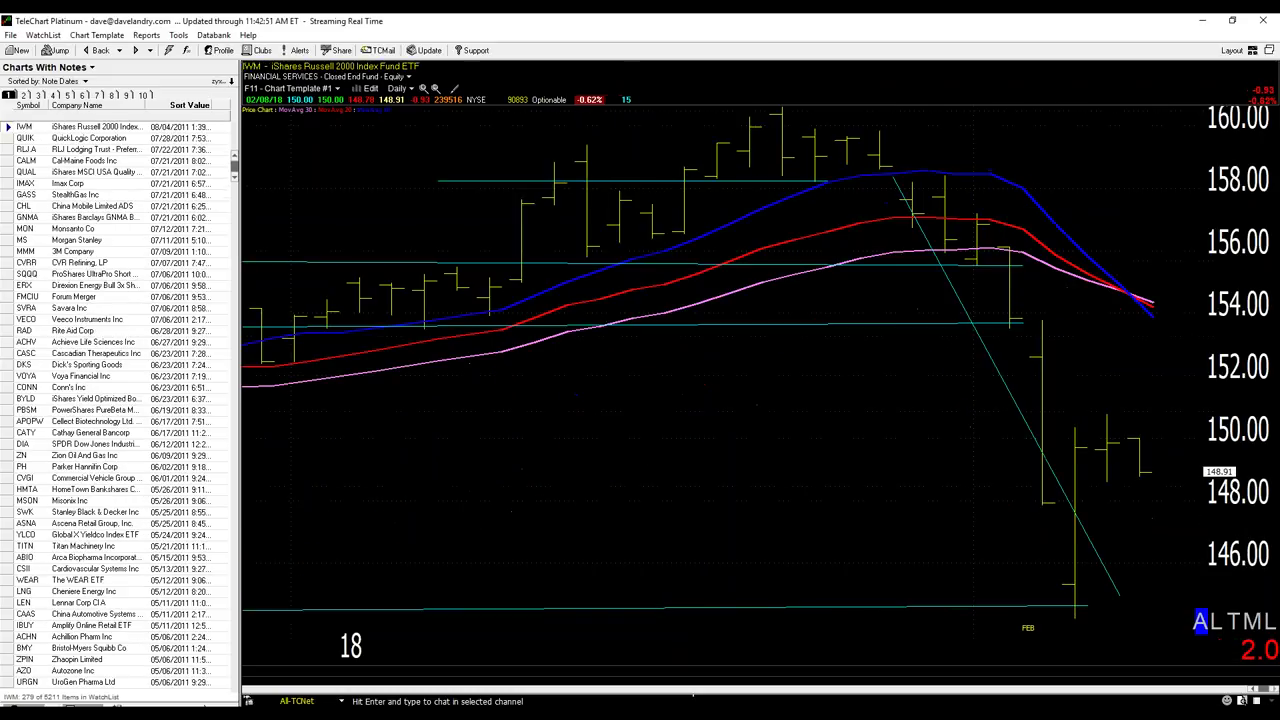
- Show the data crosshair and read IWM's Open/High/Low/Close and MovAvg values for 01/29/18
key(Right)
click(1122, 320)
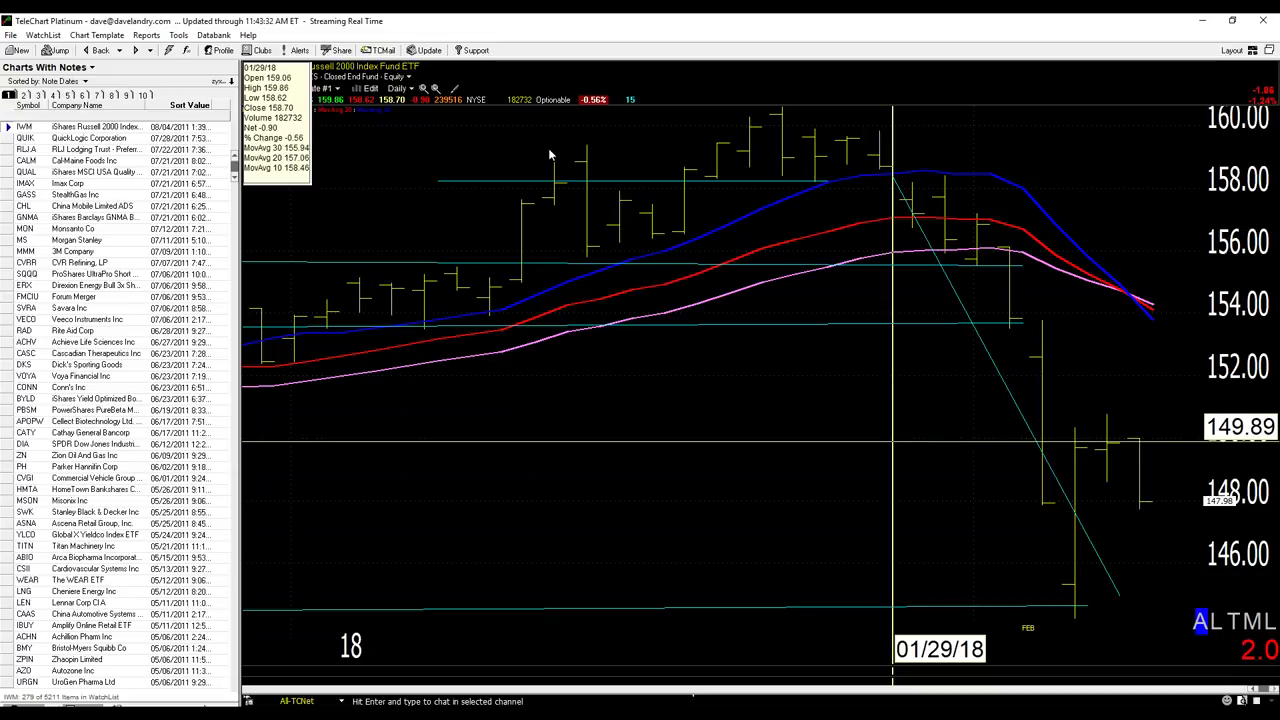
- Erase all trendlines from the IWM chart via Tools > Drawing Tools > Erase All
click(180, 36)
mouse_move(215, 66)
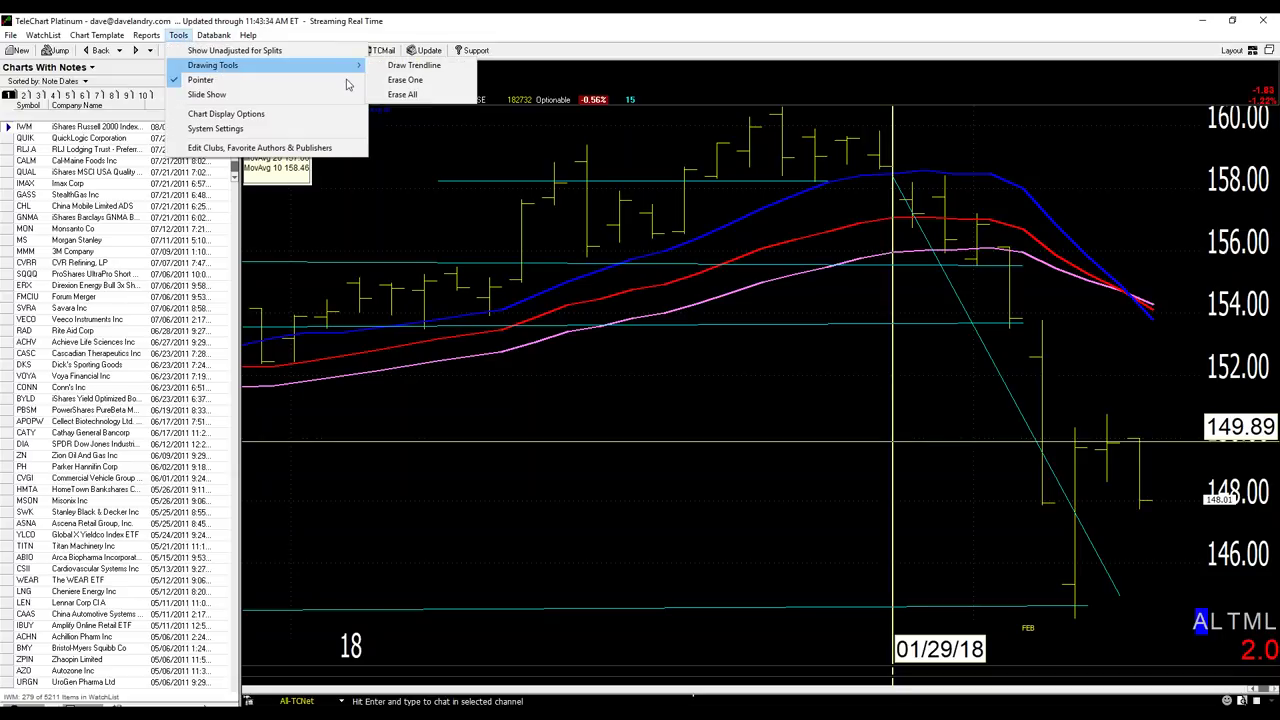
click(394, 96)
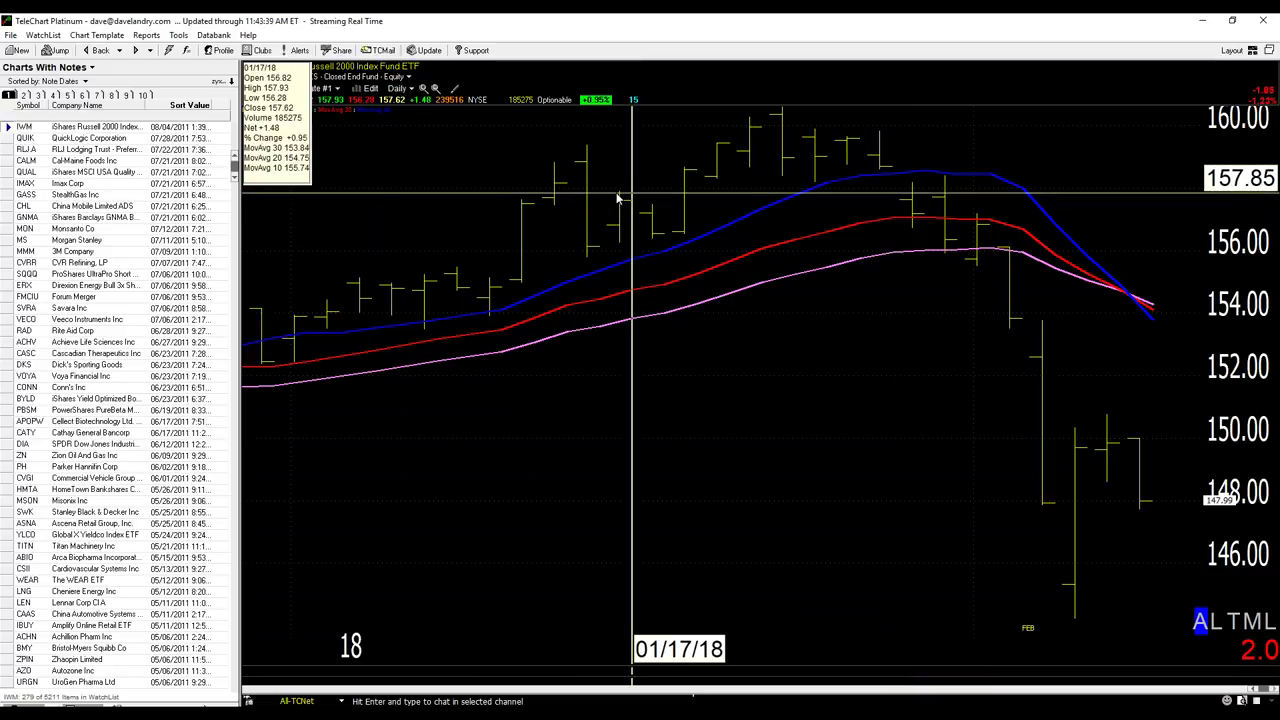
- Switch IWM to weekly bars covering 2017–2018 and draw a horizontal support line near 144
key(w)
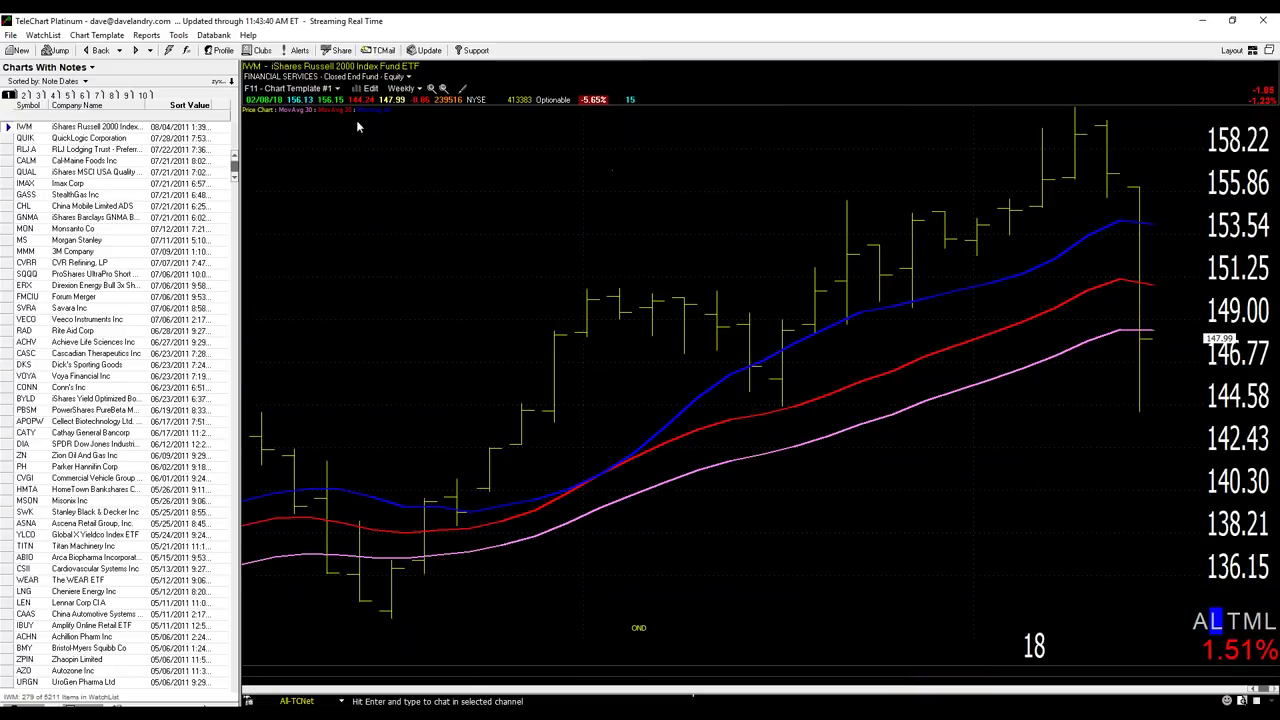
click(444, 88)
click(444, 88)
click(444, 88)
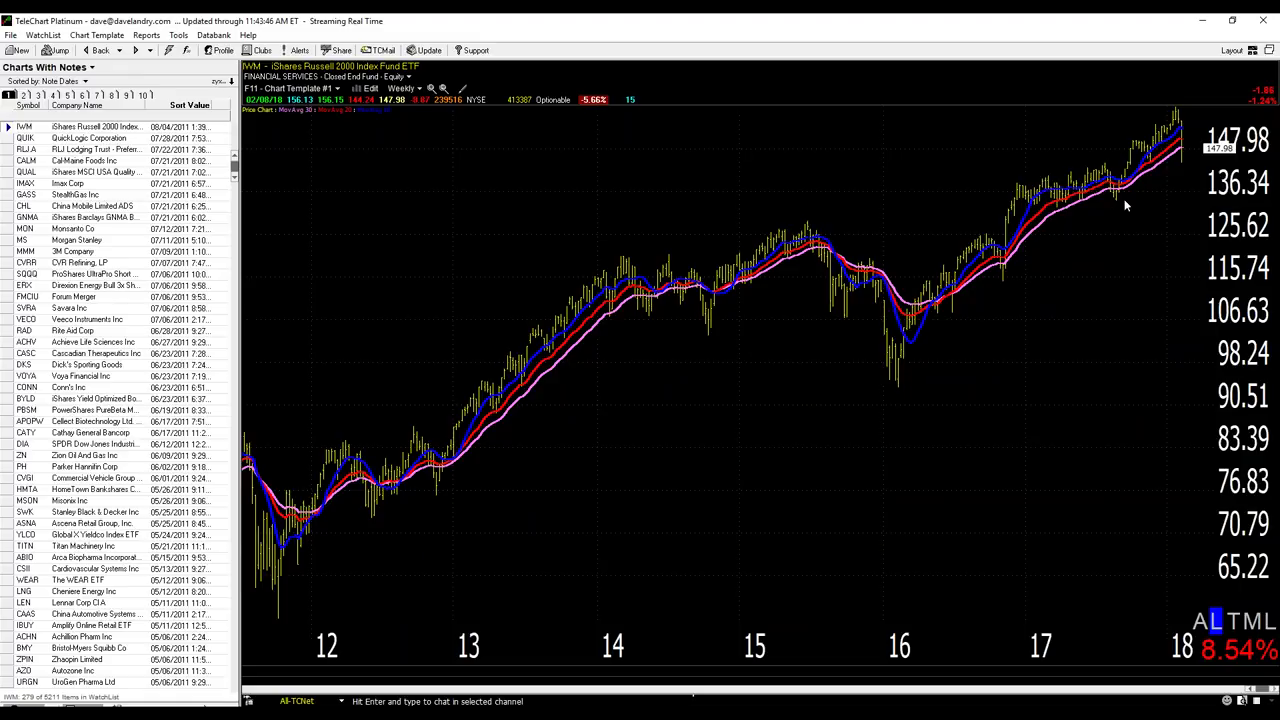
click(432, 88)
click(432, 88)
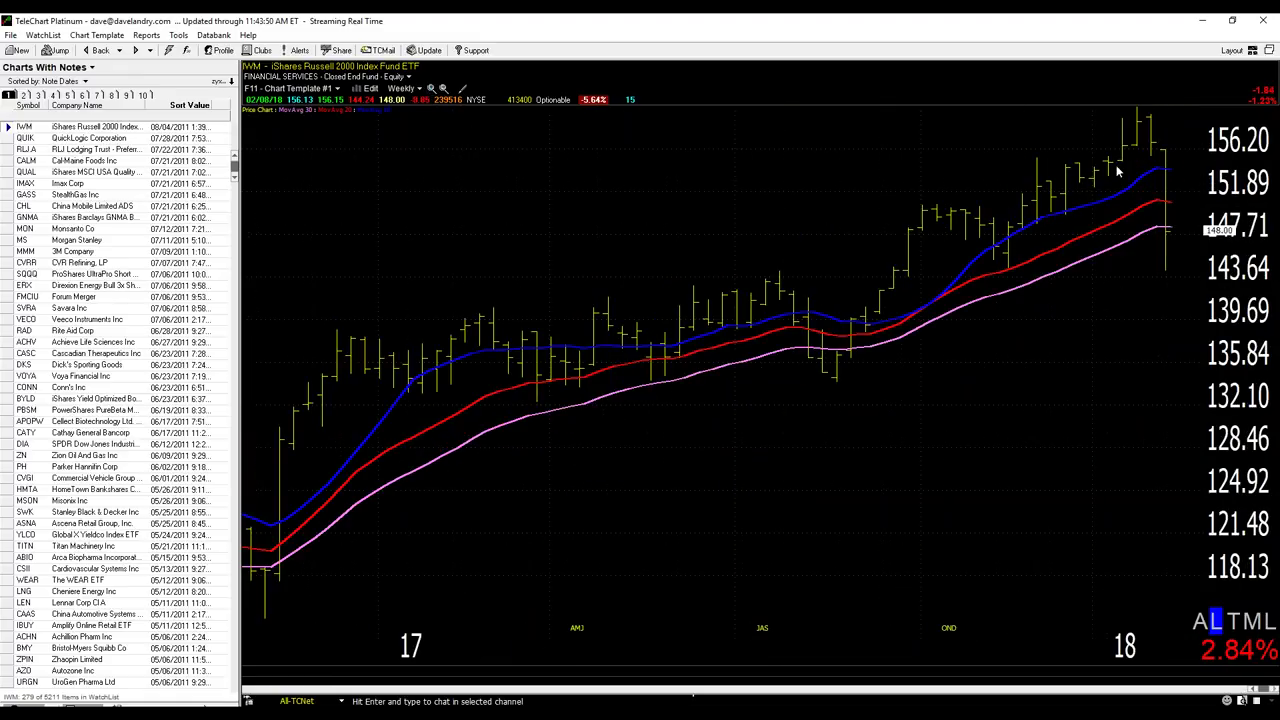
drag(616, 275, 1170, 273)
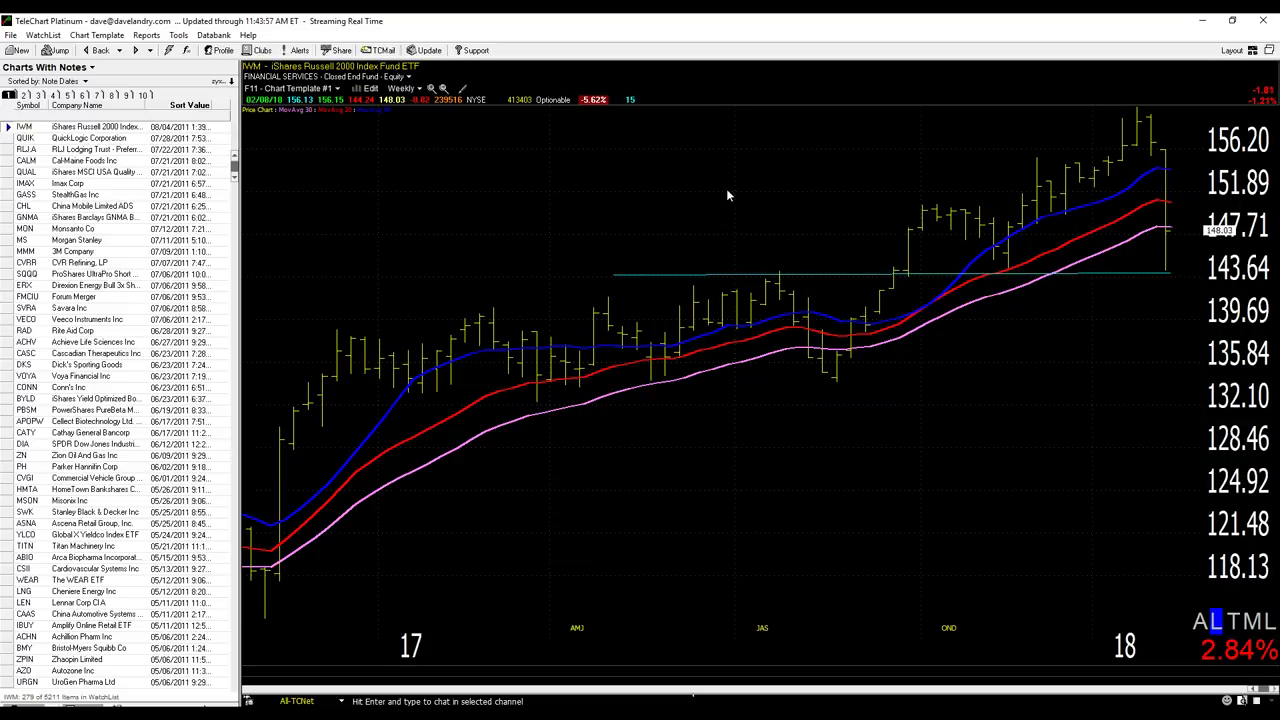
- Load Chart Template #2 (F2) with its single 50-period average and switch back to weekly bars
key(F2)
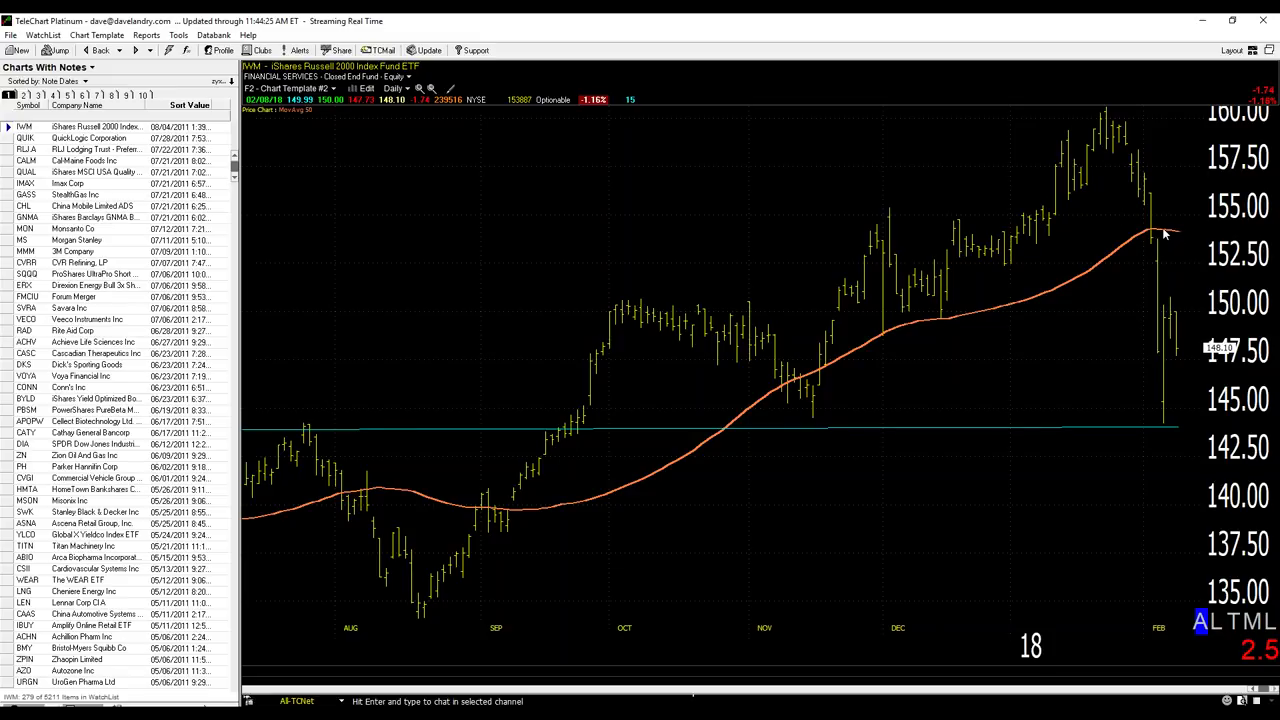
key(w)
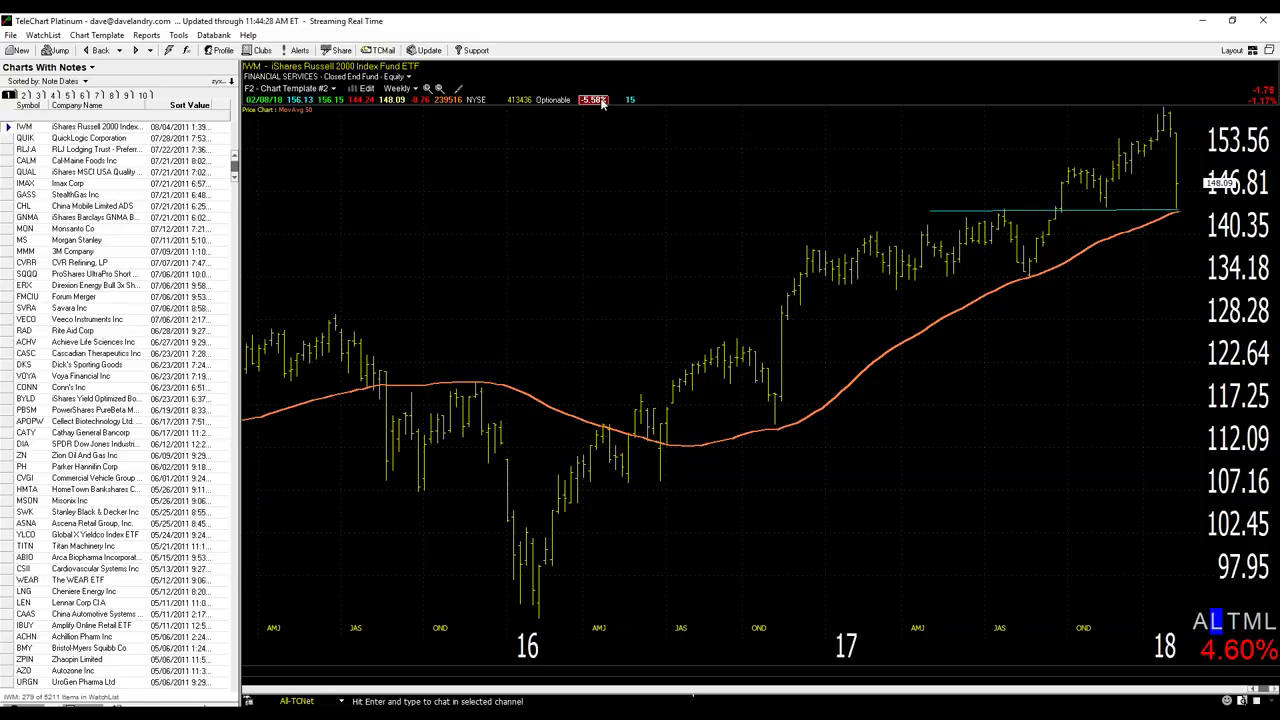
- Erase all drawn lines, including the old 144 support line, from the IWM chart
click(178, 35)
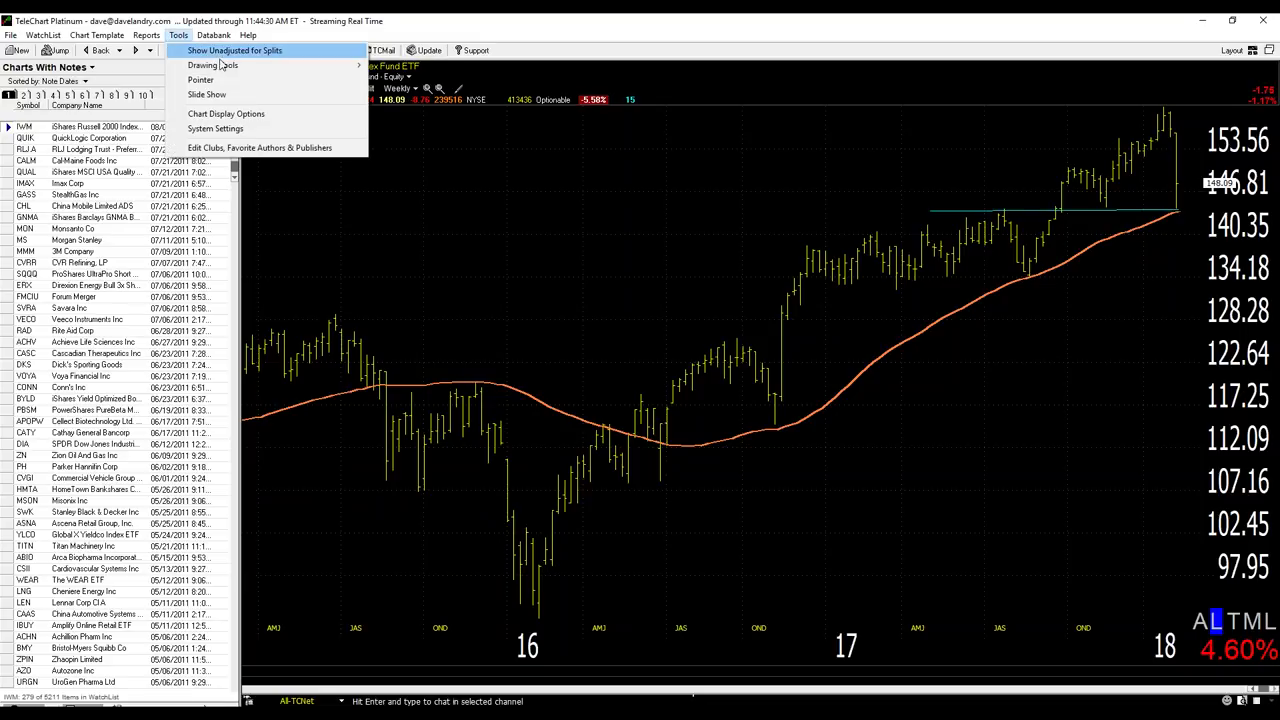
mouse_move(215, 65)
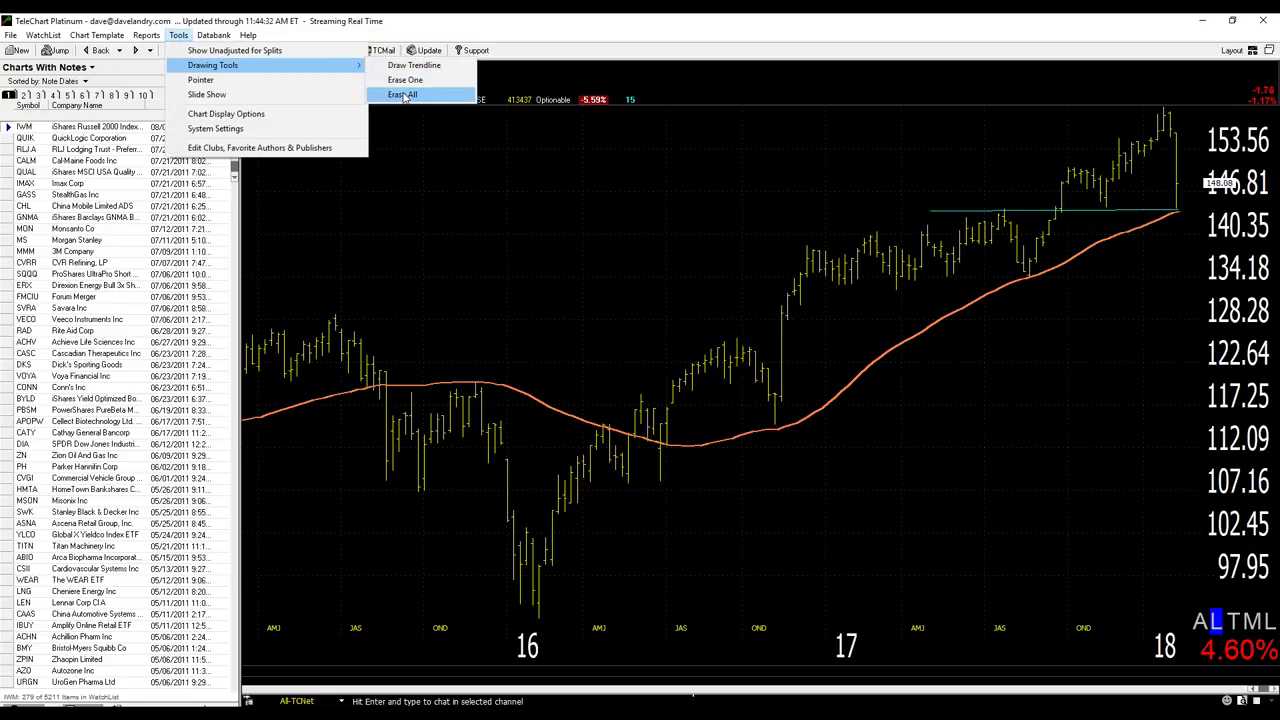
click(403, 95)
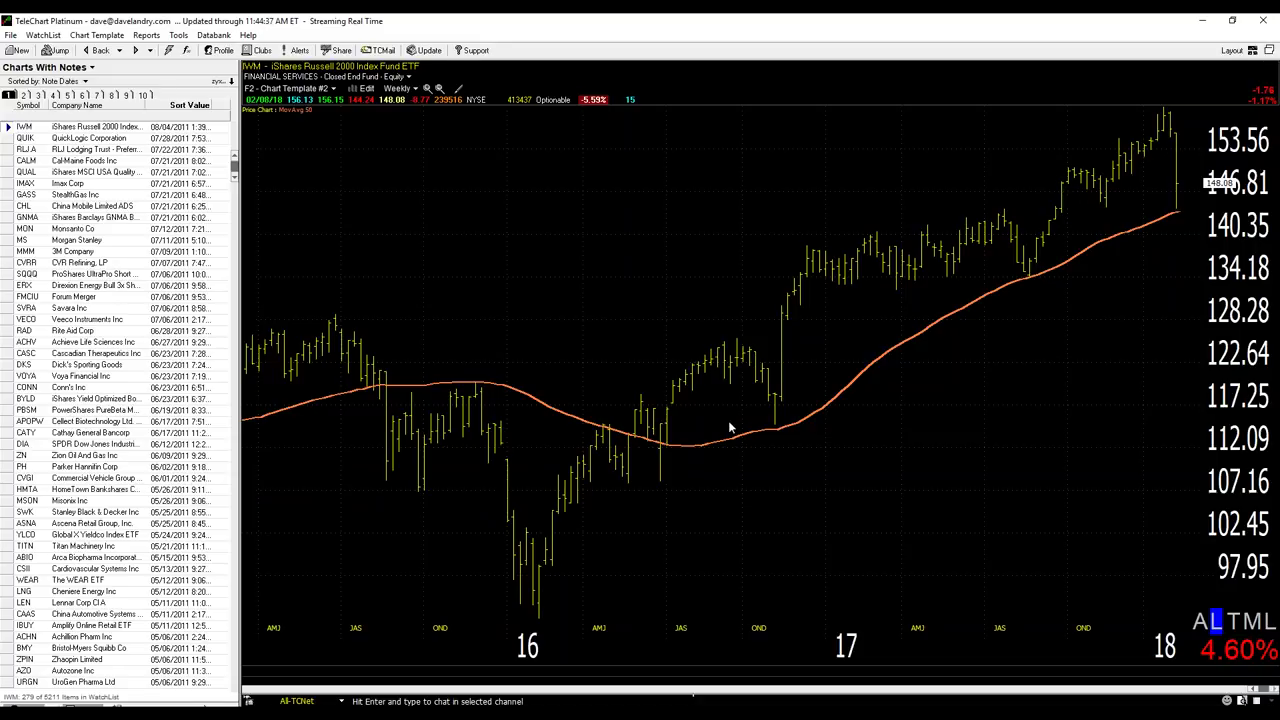
- Zoom the weekly chart out to 2014–2018 and draw a horizontal line near 155 at the January high
click(427, 89)
click(427, 89)
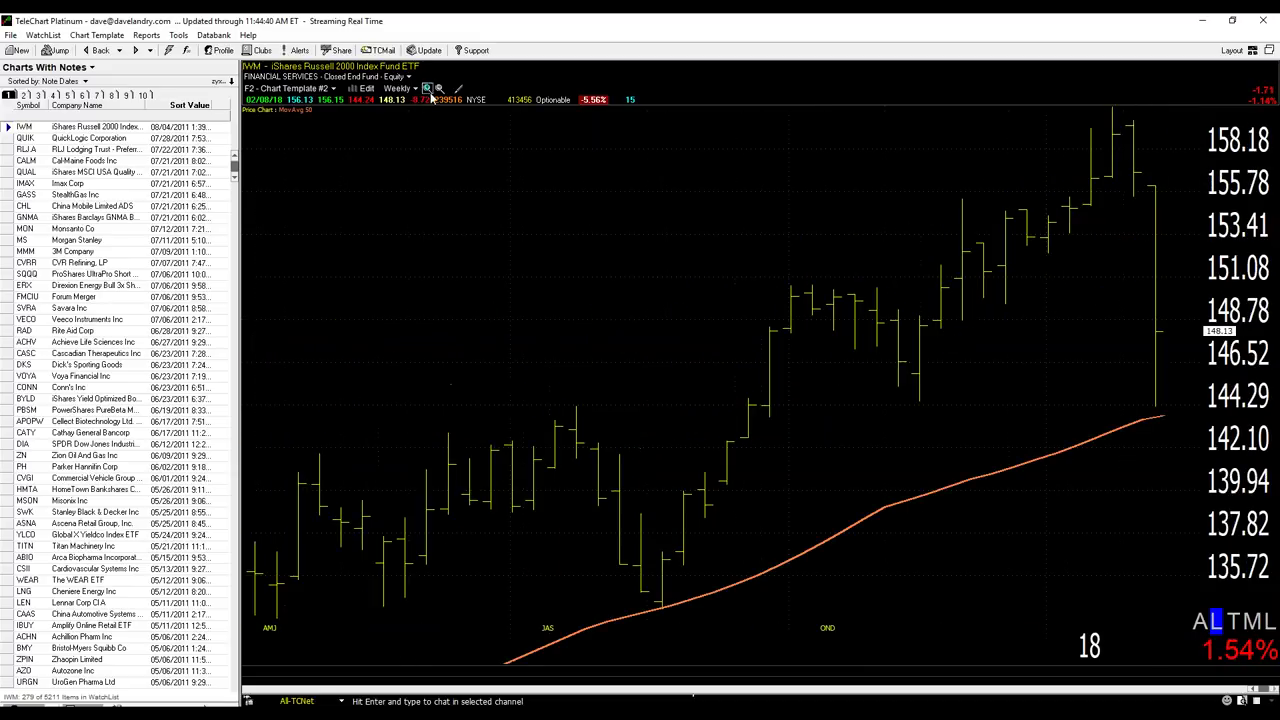
mouse_move(650, 602)
mouse_down()
mouse_move(697, 615)
mouse_move(651, 606)
mouse_up()
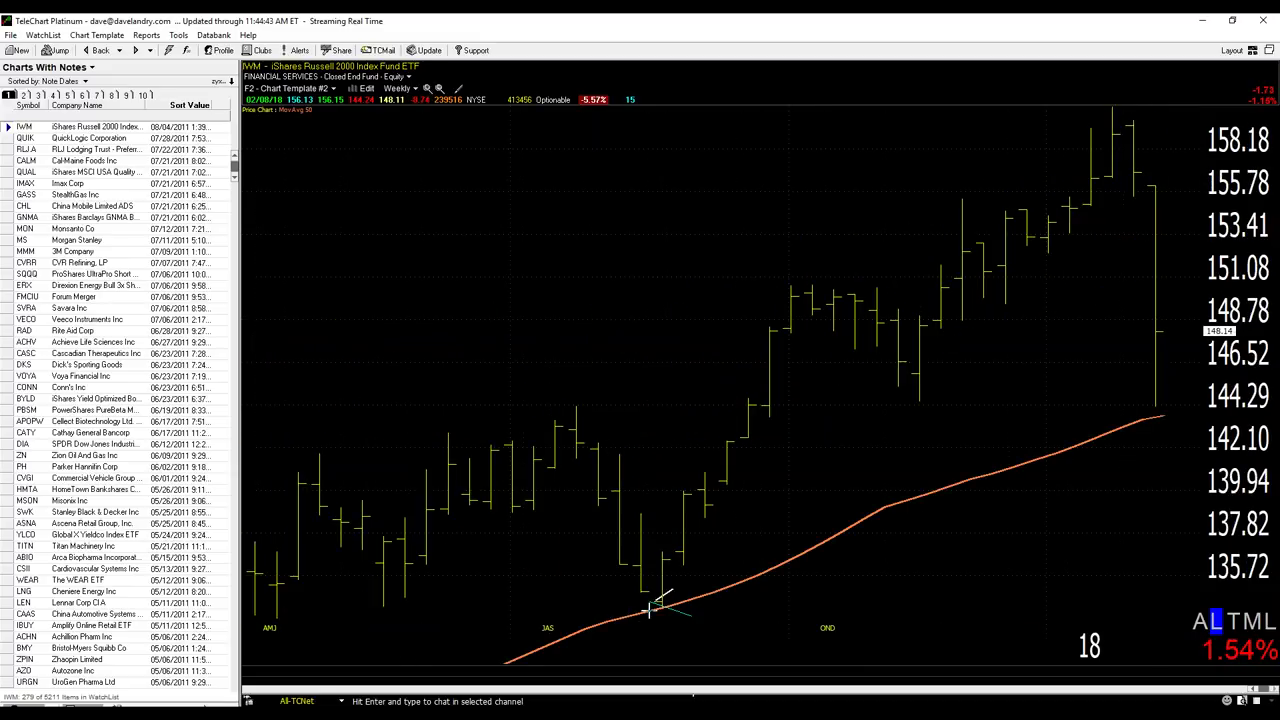
click(440, 88)
click(440, 88)
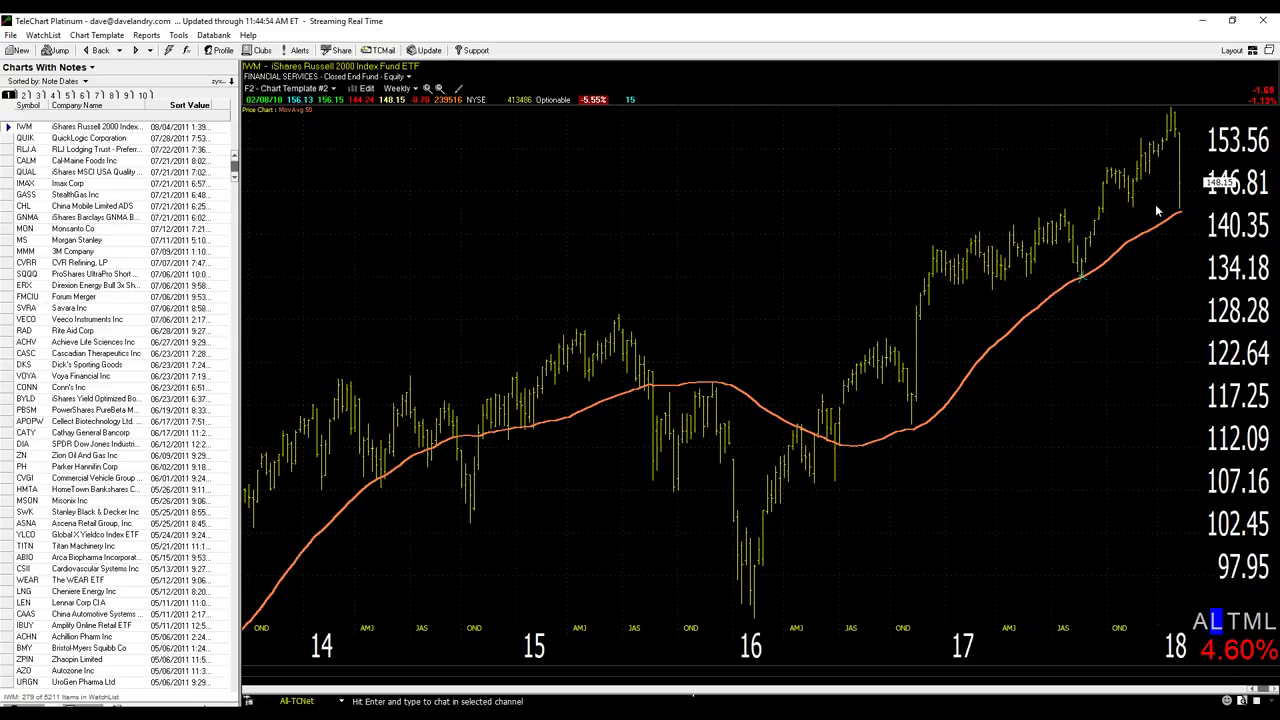
drag(1182, 132, 1084, 132)
- Search the watchlists for 'ser' and load the 0 01 Service watchlist
click(48, 67)
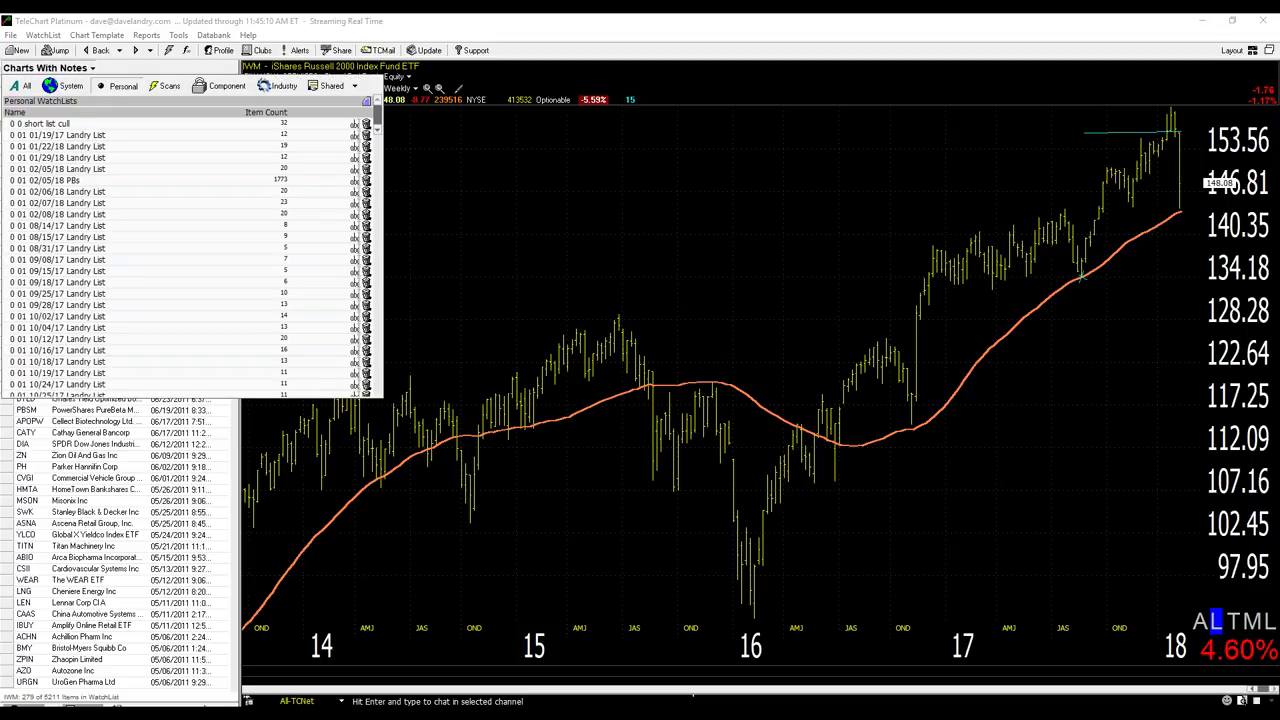
text(ser)
key(Down)
key(Return)
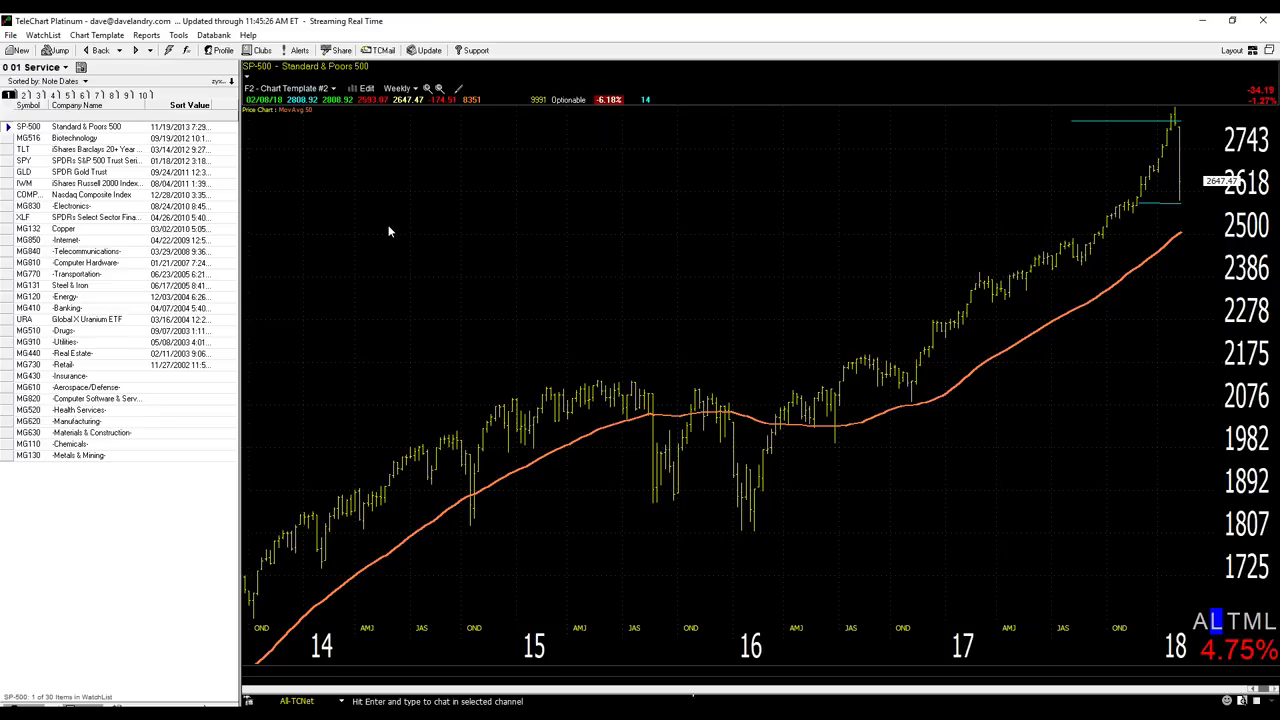
- Load the UUP US Dollar Index Bullish Fund chart on daily bars
text(UUP)
key(Return)
key(d)
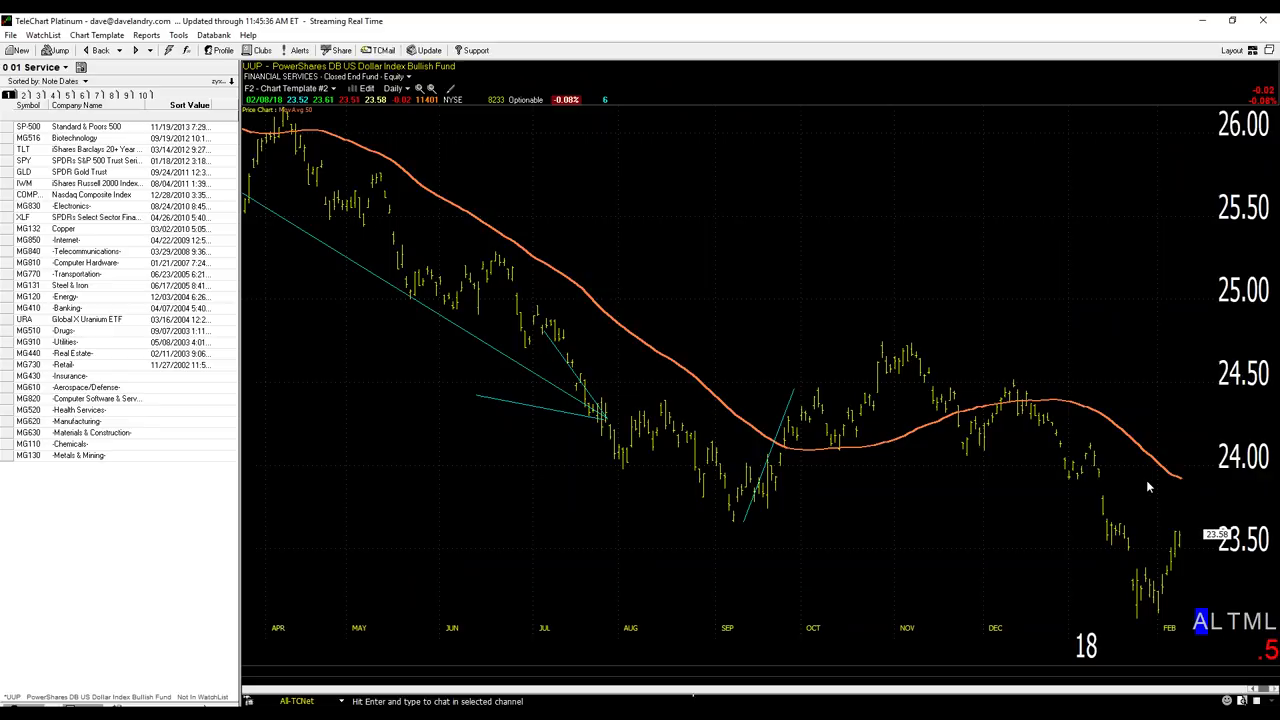
- Apply the three-moving-average template to UUP, draw a trendline on hourly bars, then return to daily
key(F11)
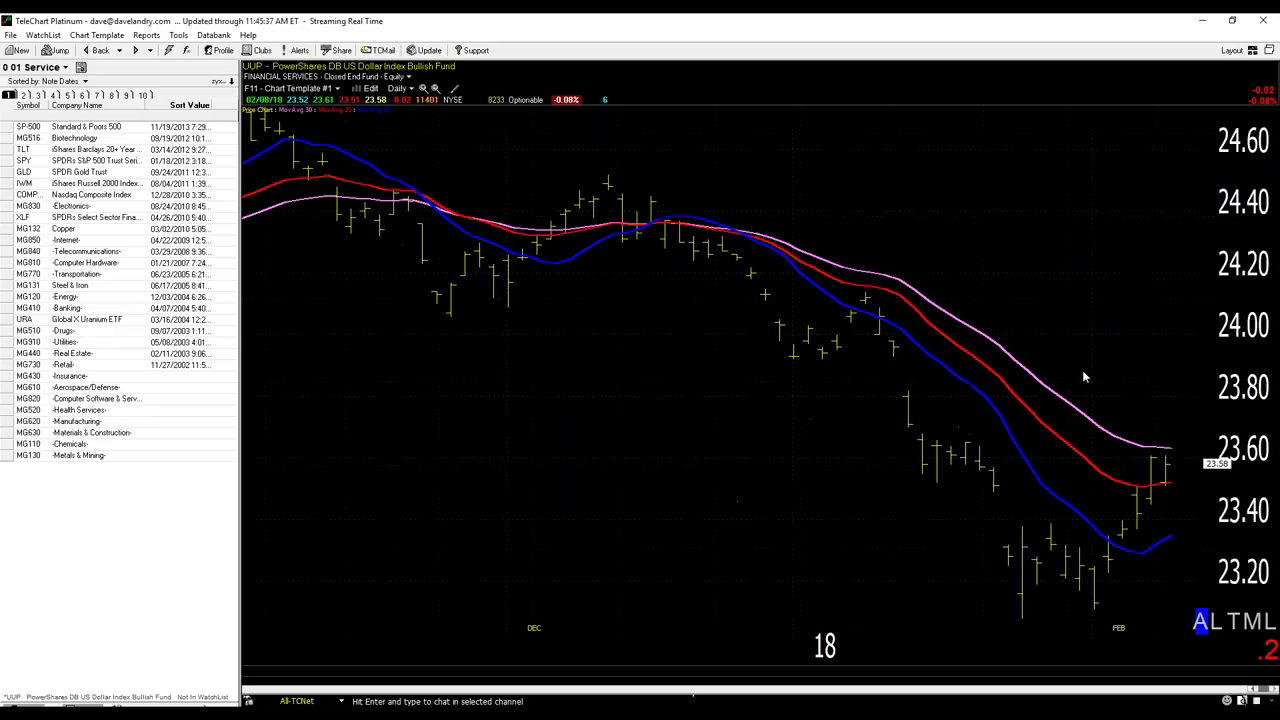
click(405, 89)
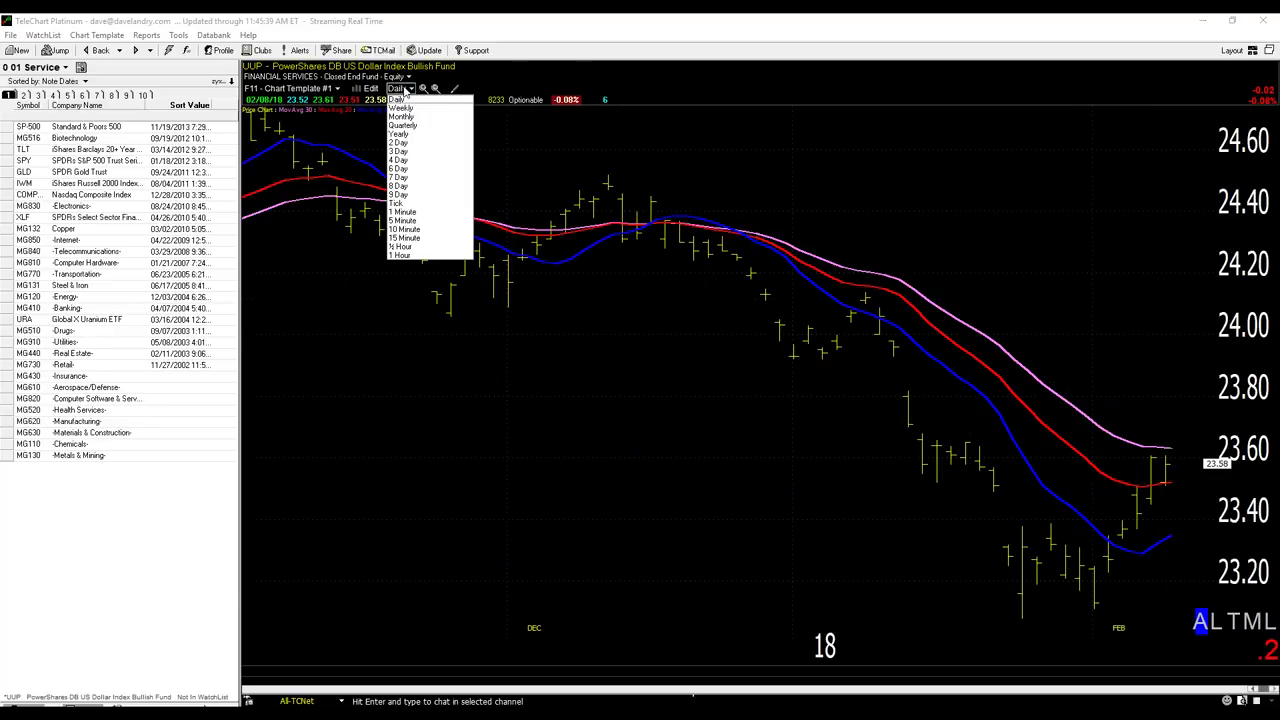
click(401, 255)
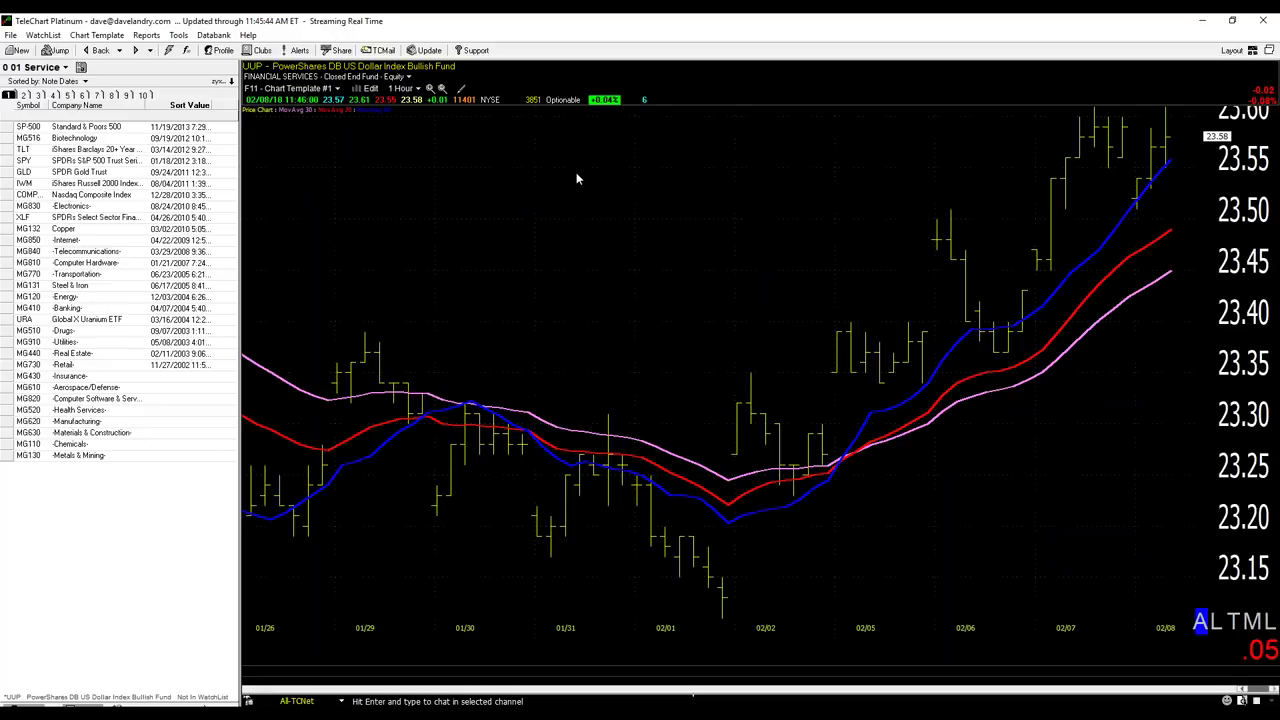
click(441, 89)
click(441, 89)
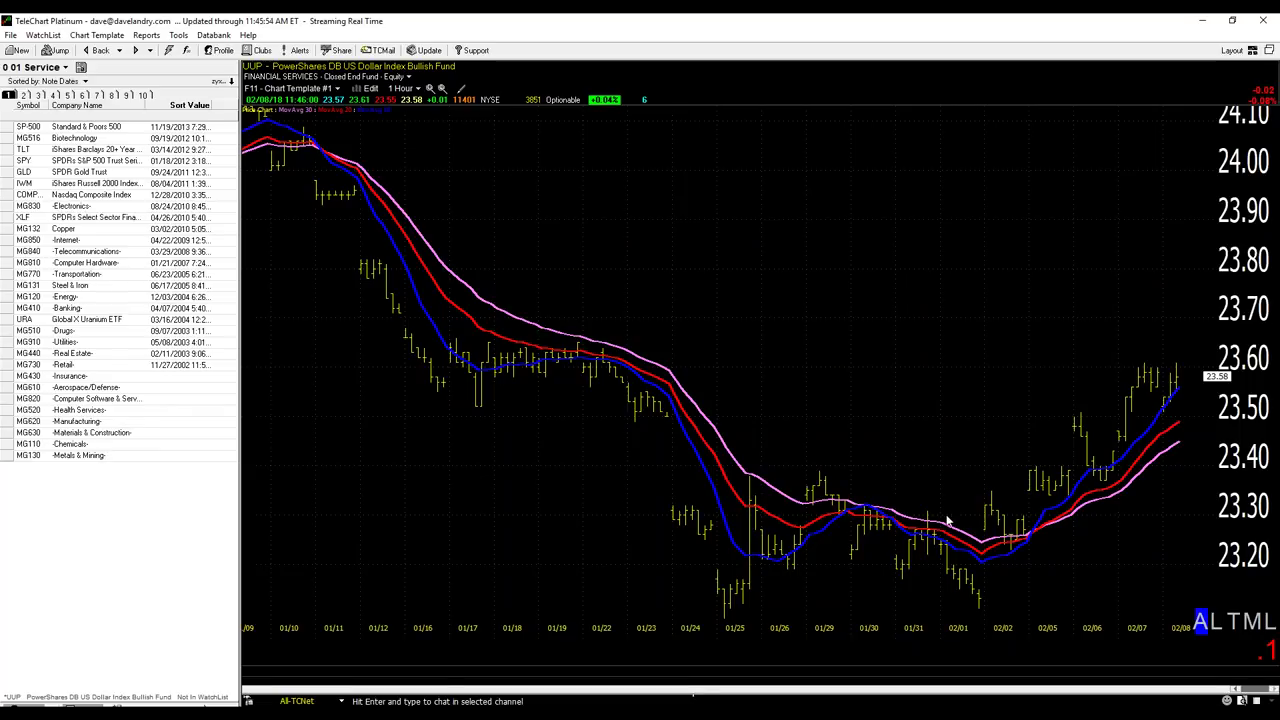
drag(1106, 568, 1043, 538)
key(d)
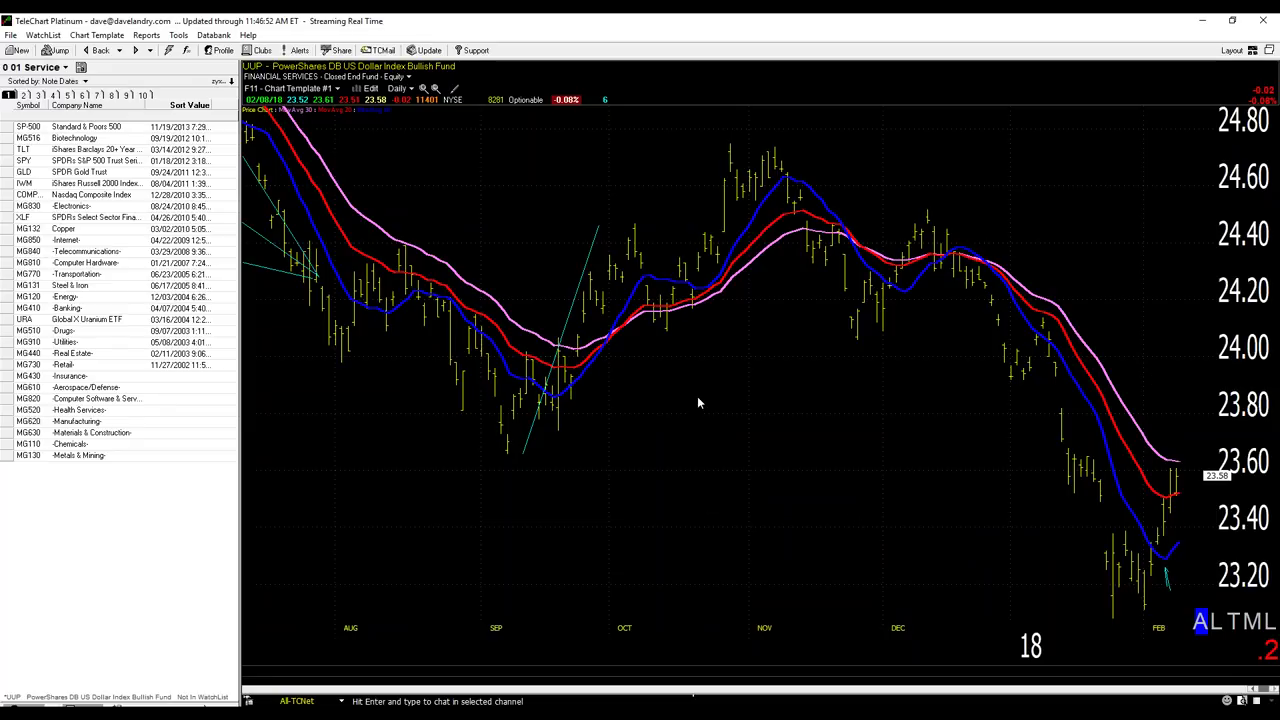
- Open TLT from the watchlist, zoom out, and draw a support line along its lows near 117.50
click(56, 151)
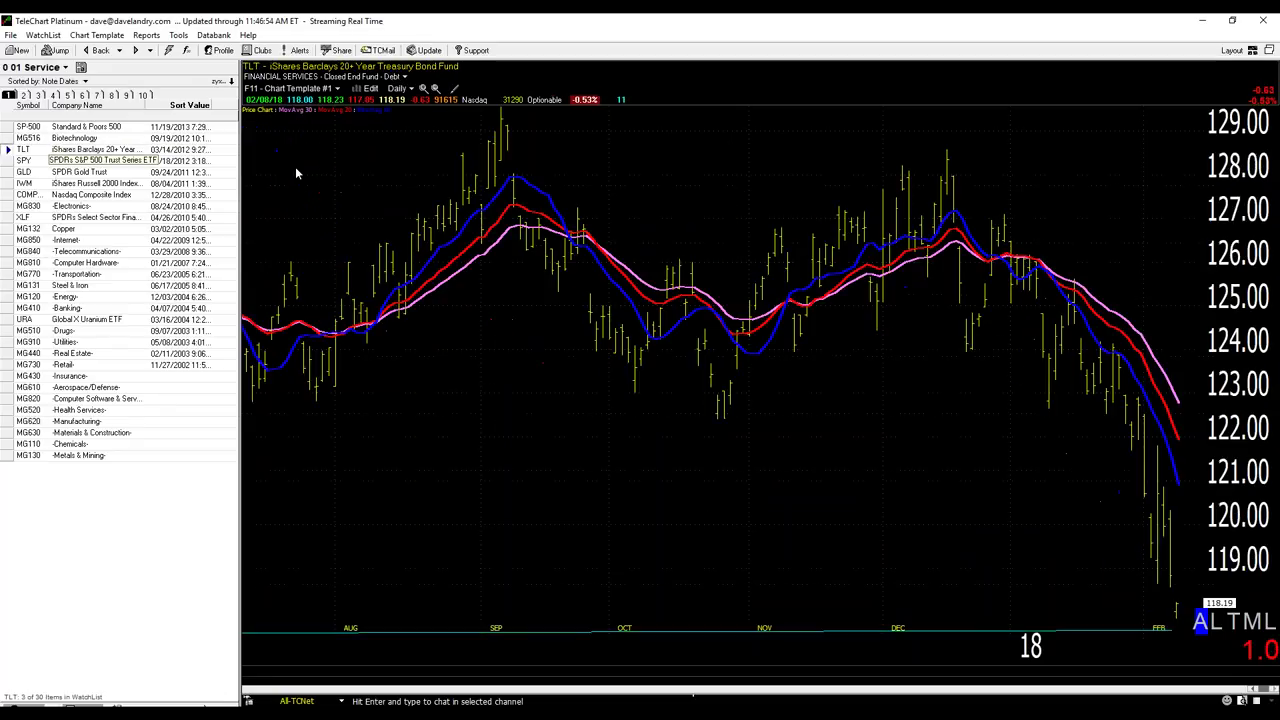
click(435, 88)
click(435, 88)
click(435, 88)
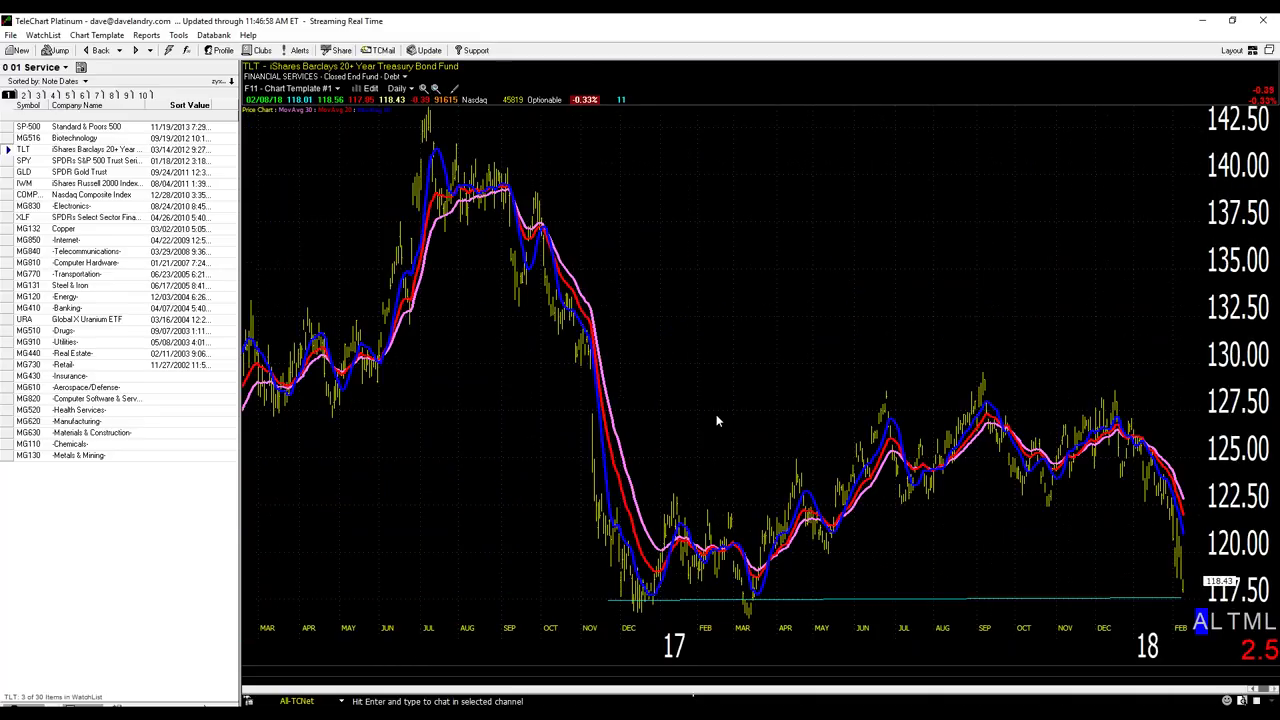
drag(607, 596, 783, 604)
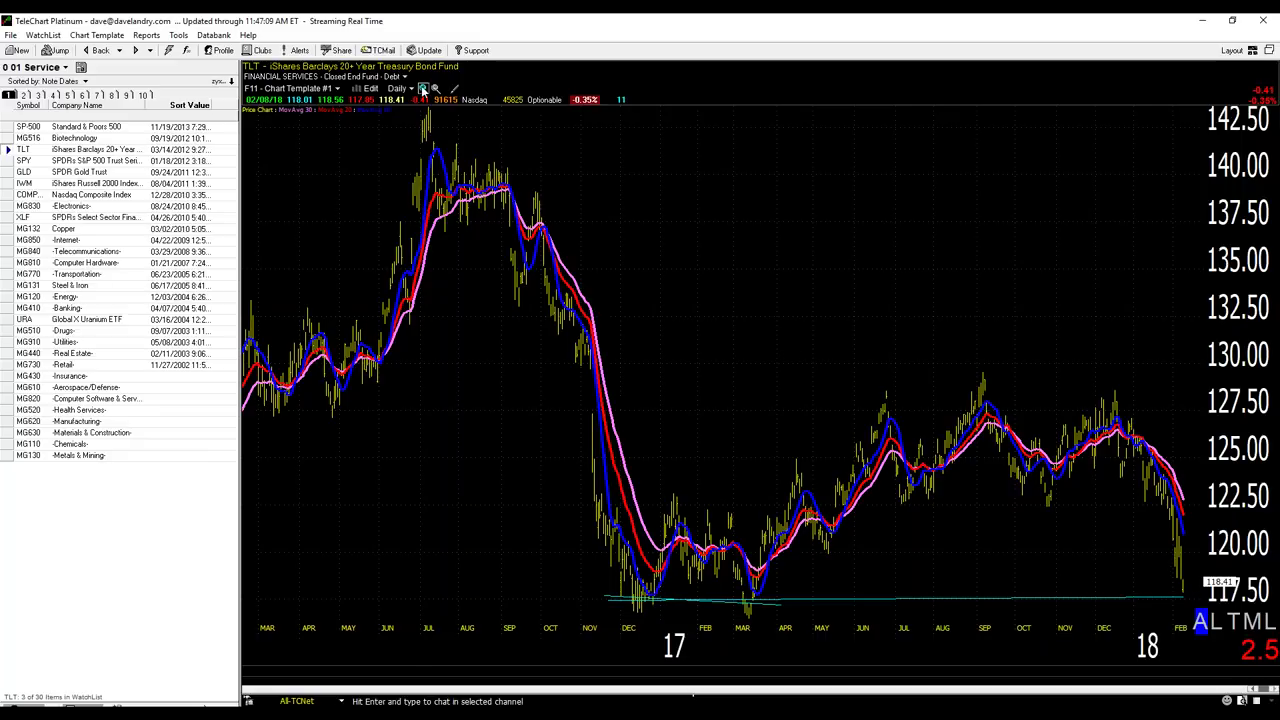
click(427, 89)
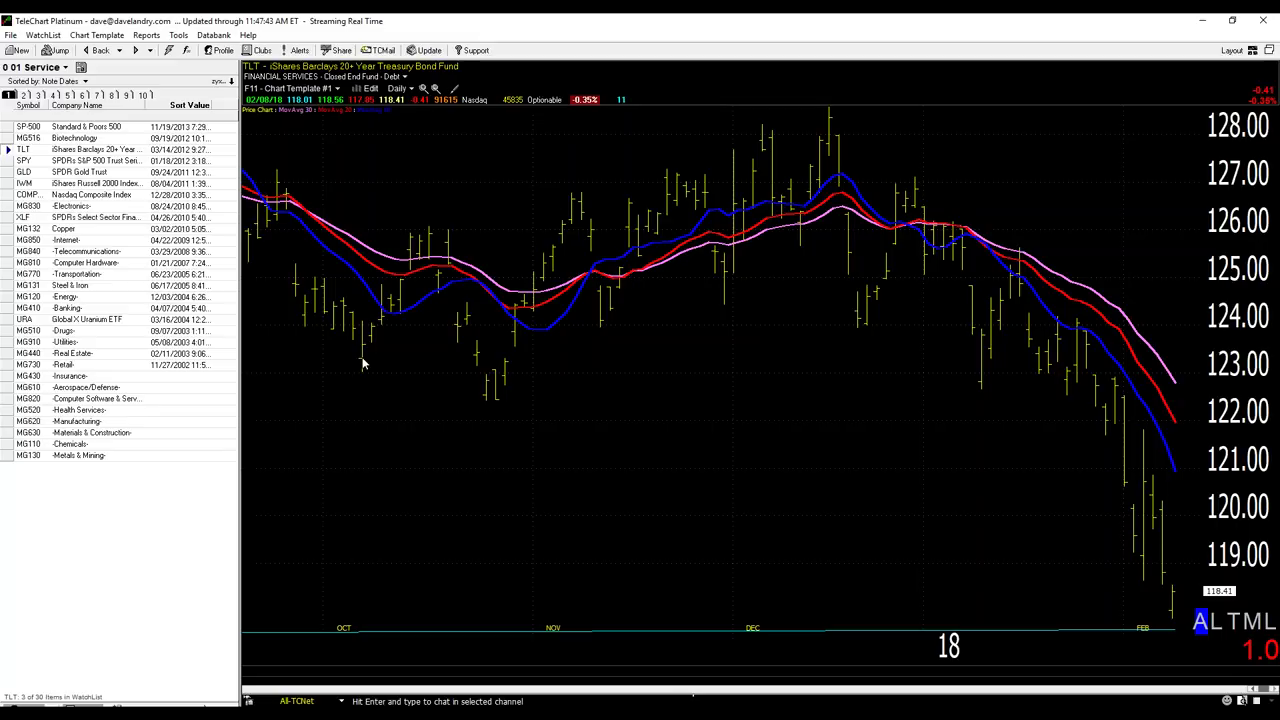
- Search for and load the 0 01 Major Mig watchlist, then sort it by company name
click(40, 67)
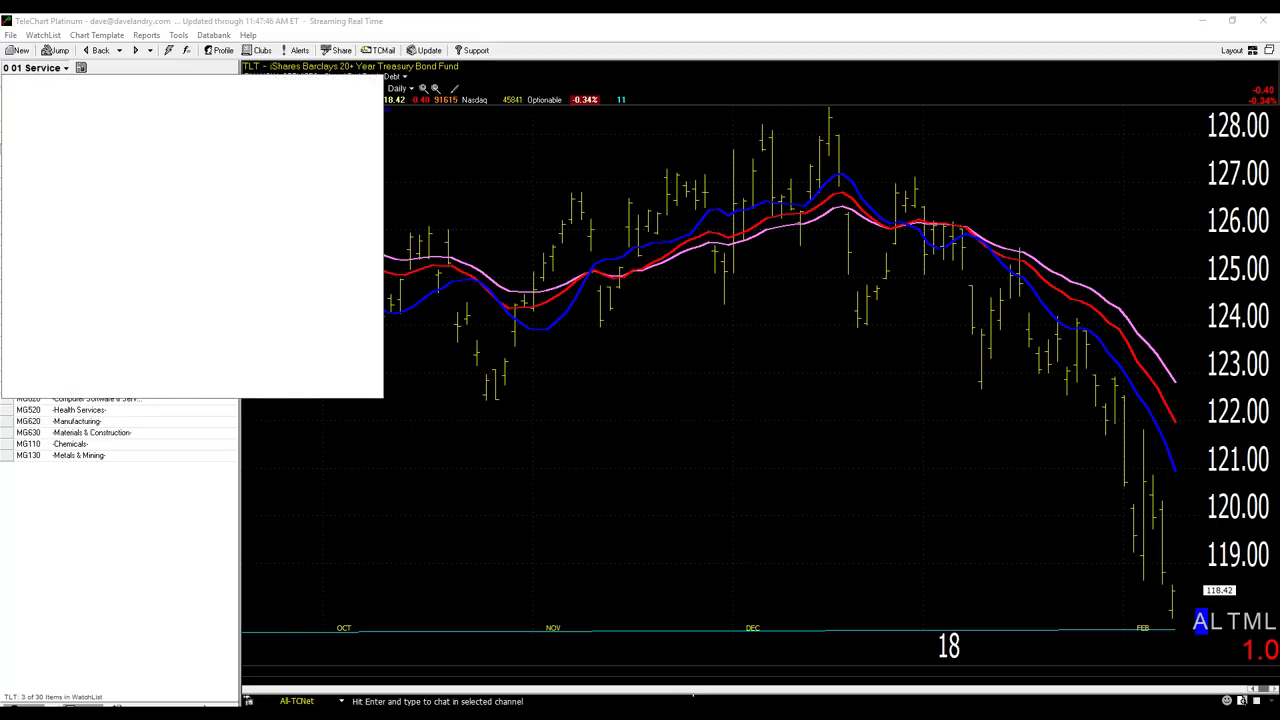
text(m)
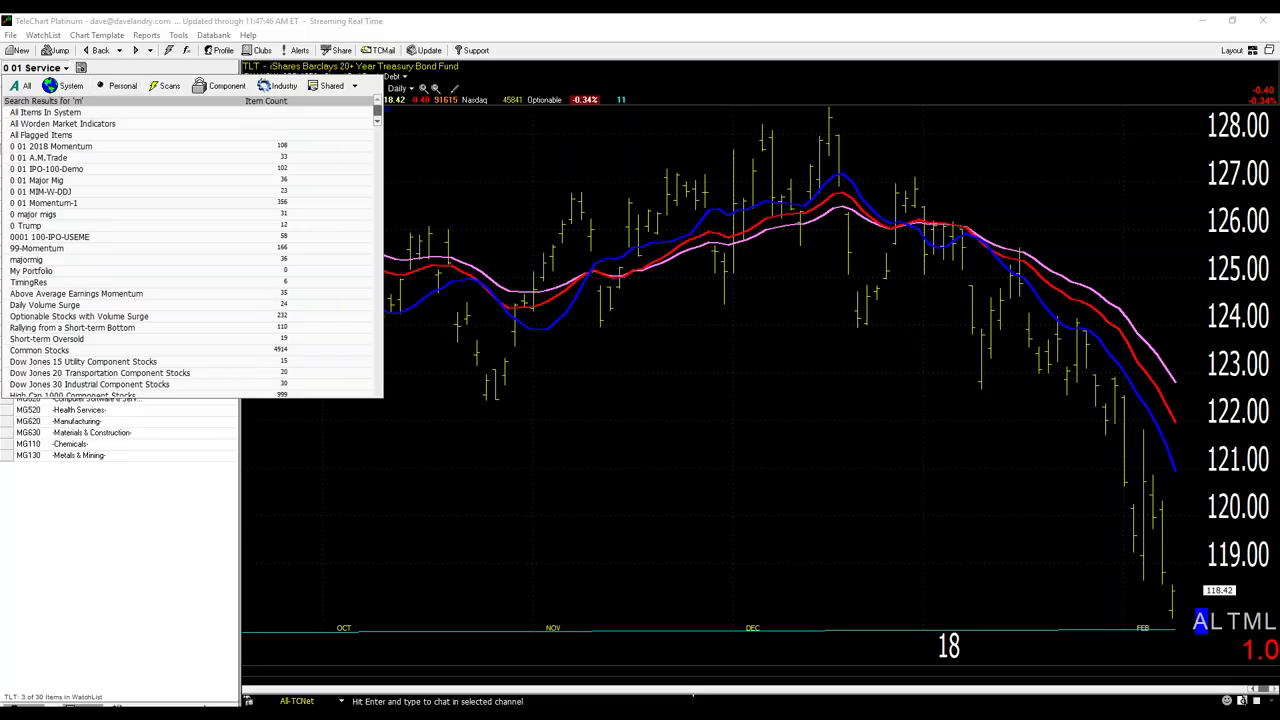
click(72, 86)
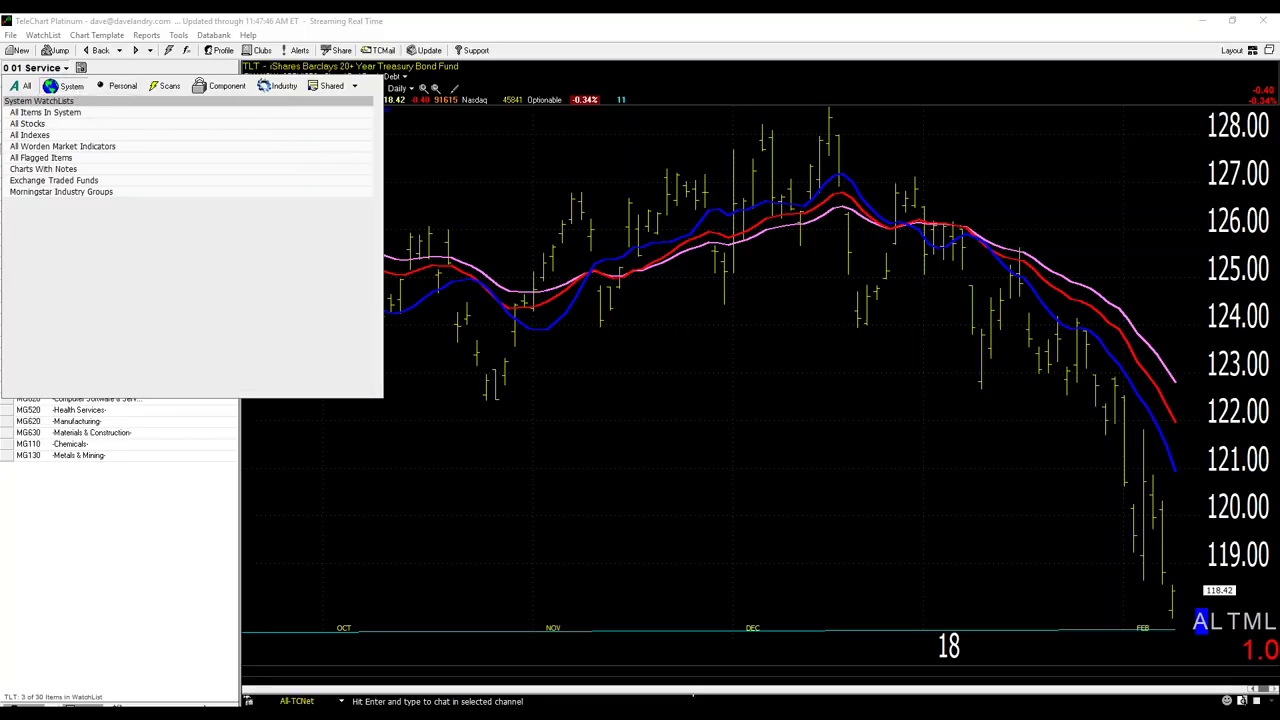
click(124, 88)
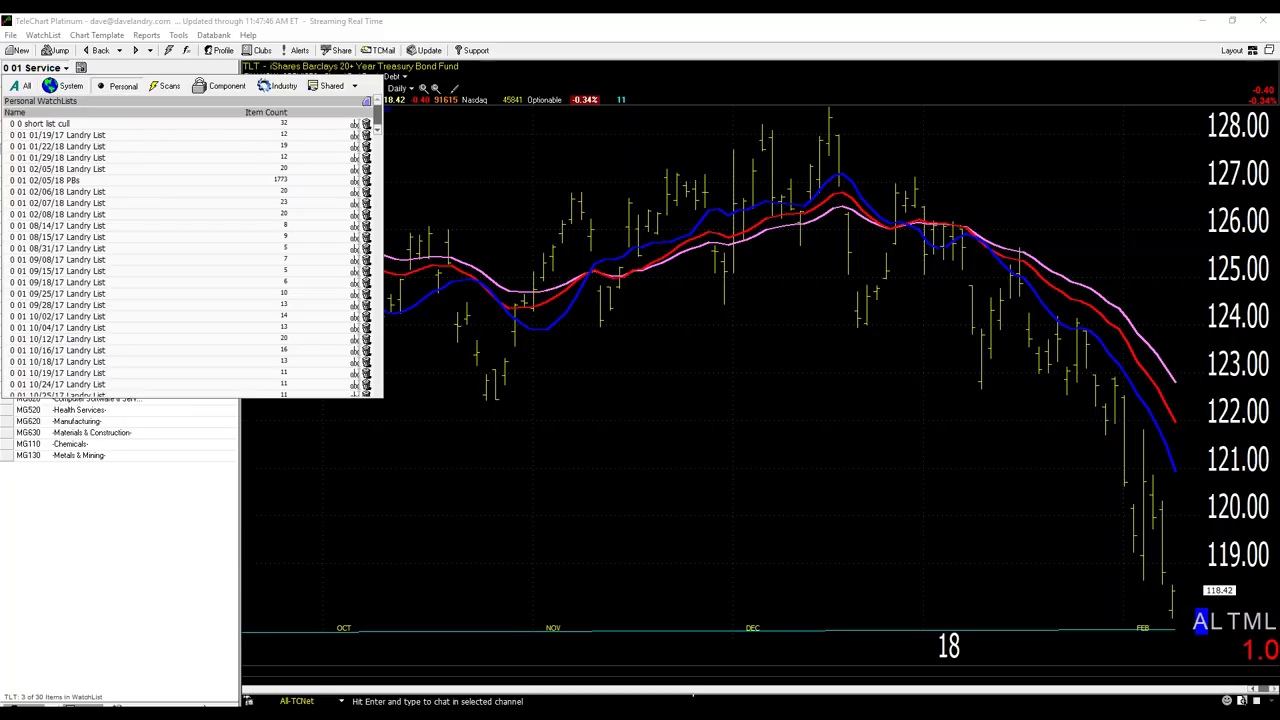
text(mo)
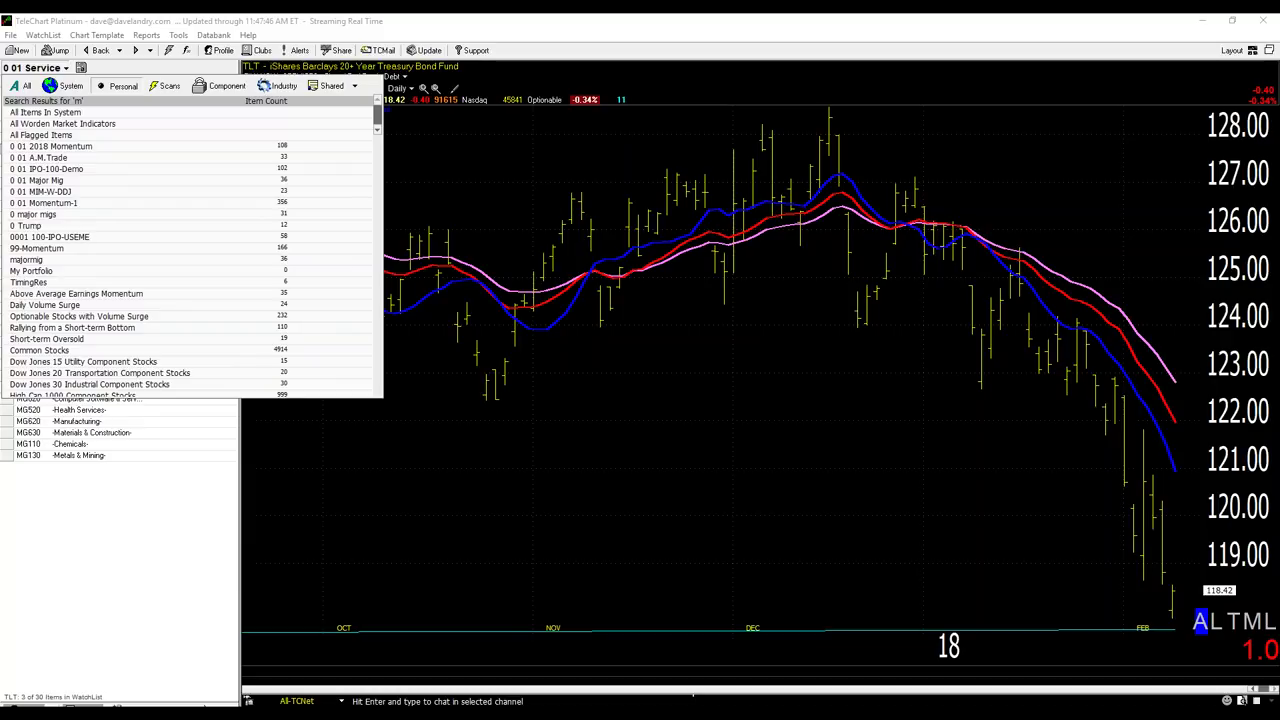
key(BackSpace)
text(a)
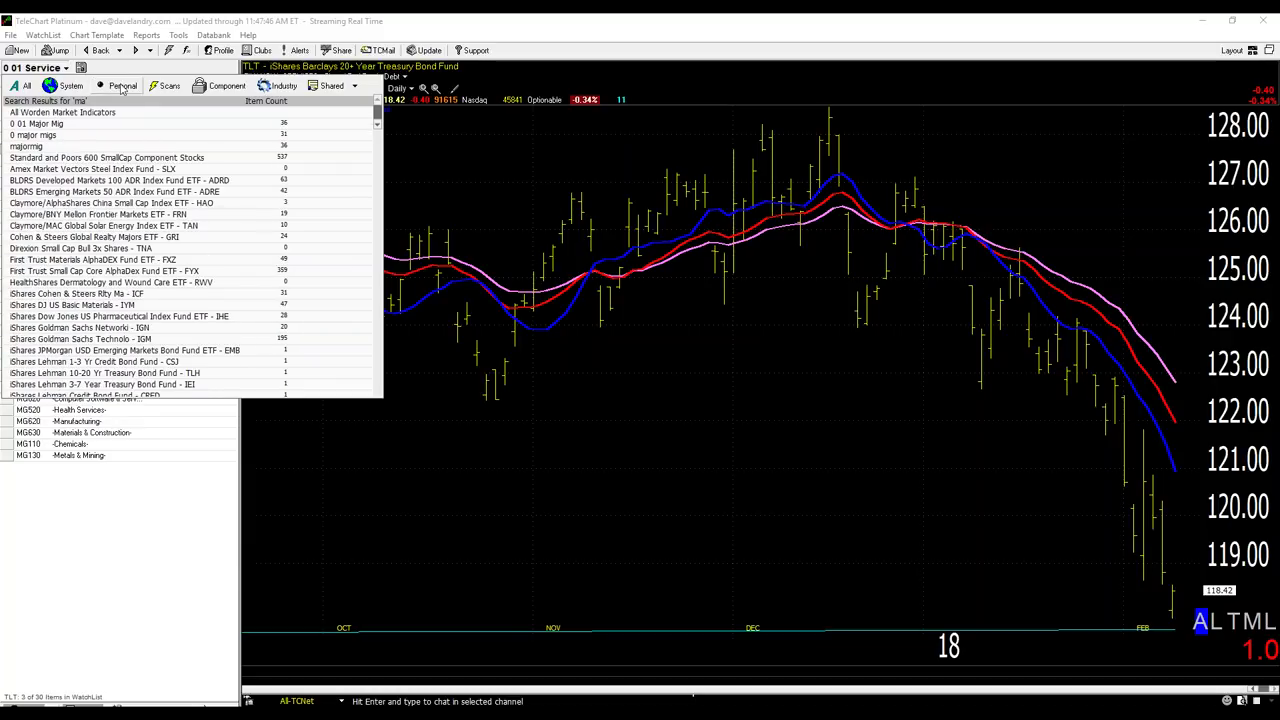
click(48, 127)
click(78, 105)
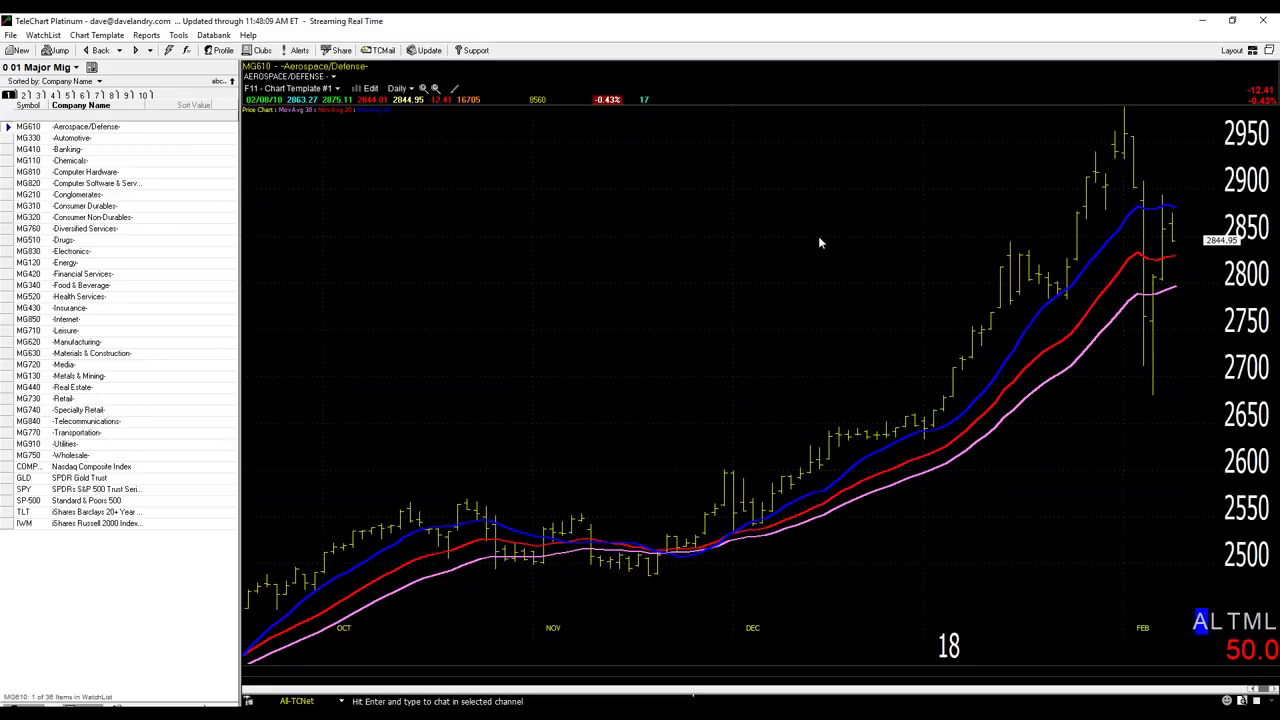
- Step through Automotive, Banking, Chemicals, Computer Hardware, Software, Drugs (zoomed out) and Electronics group charts
key(space)
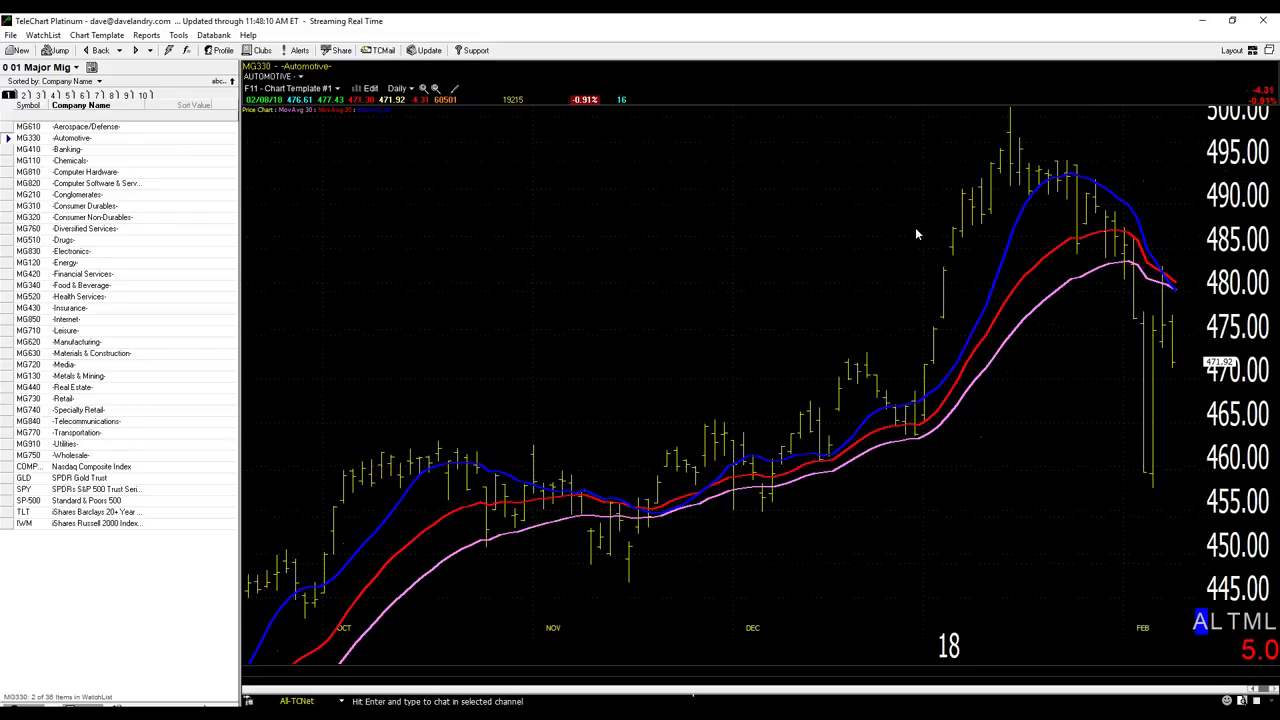
key(space)
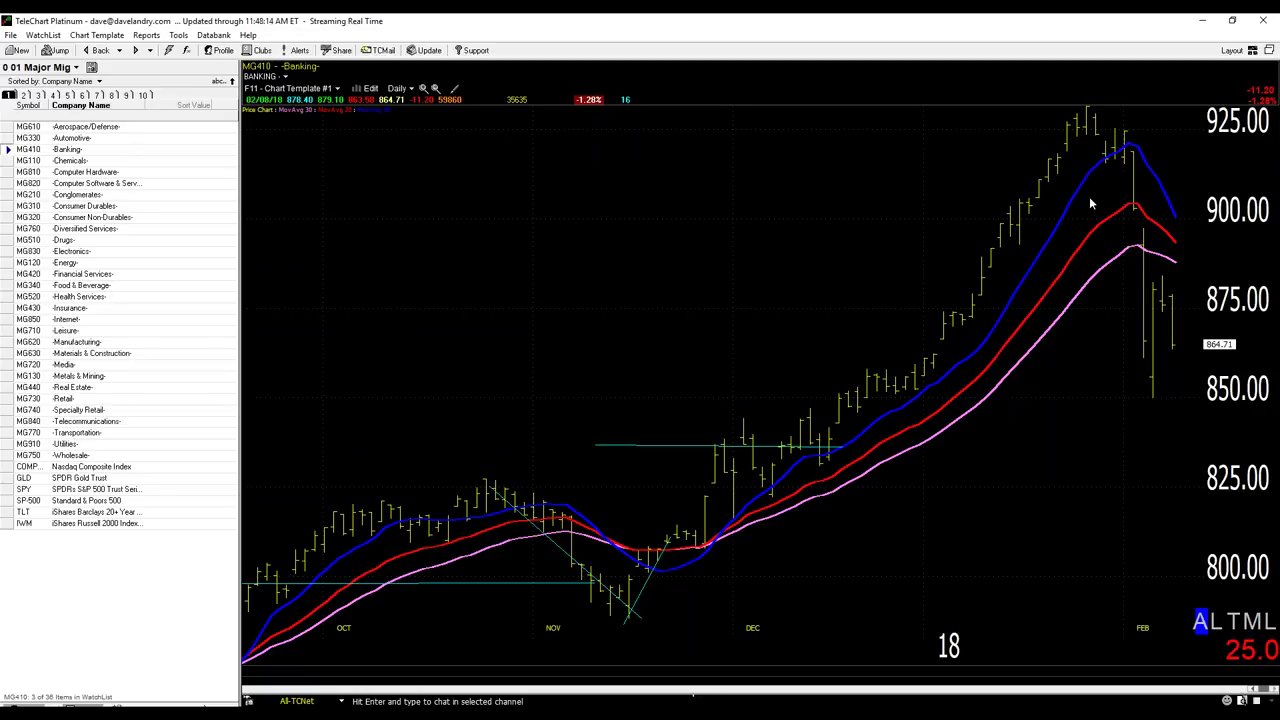
key(space)
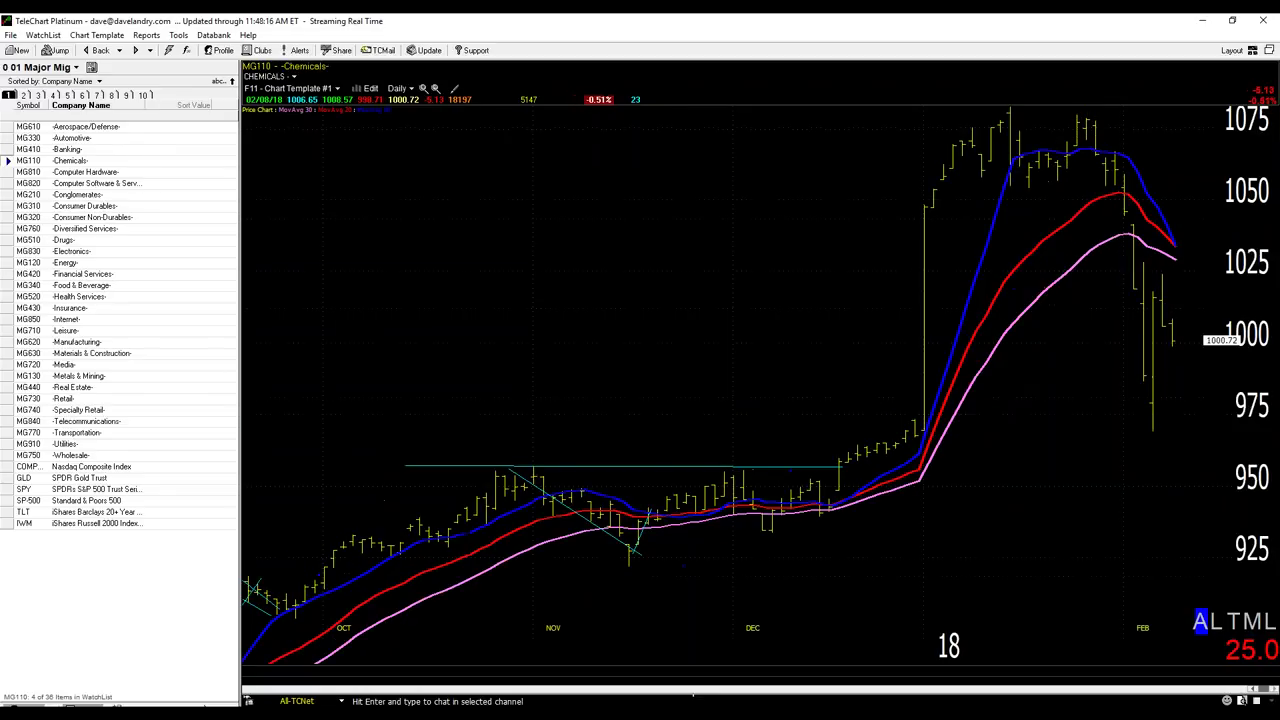
key(space)
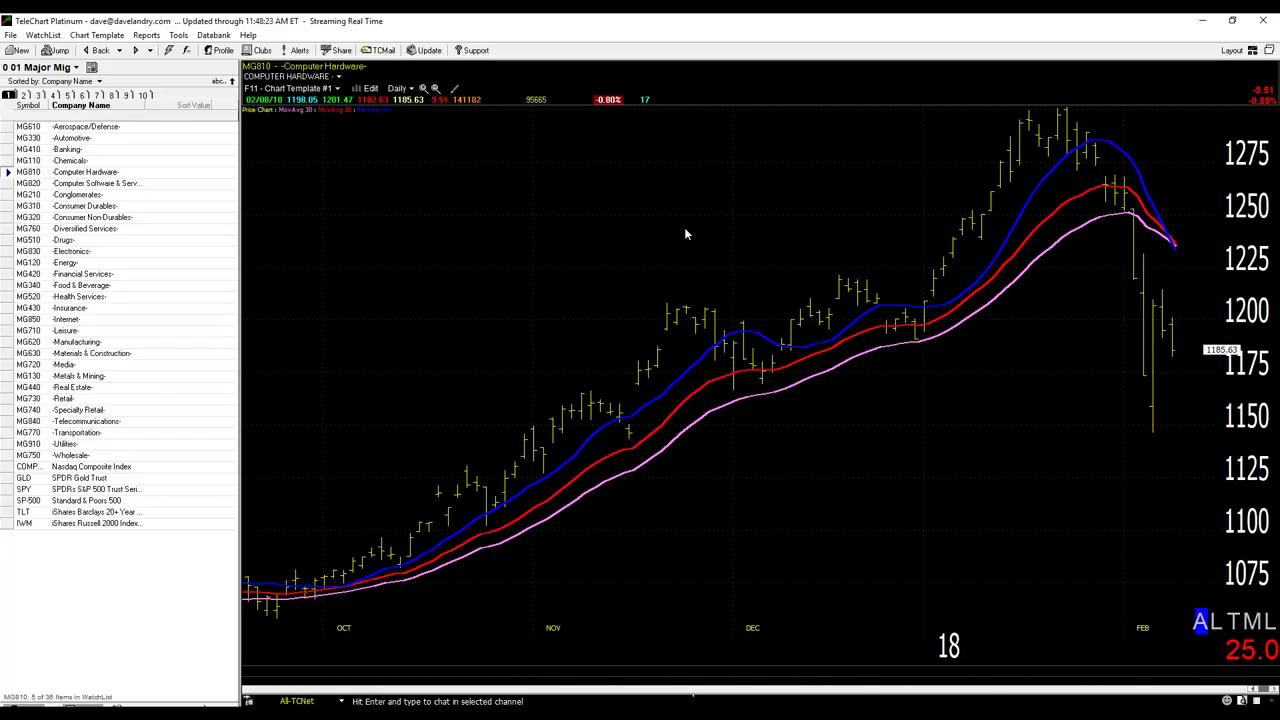
key(space)
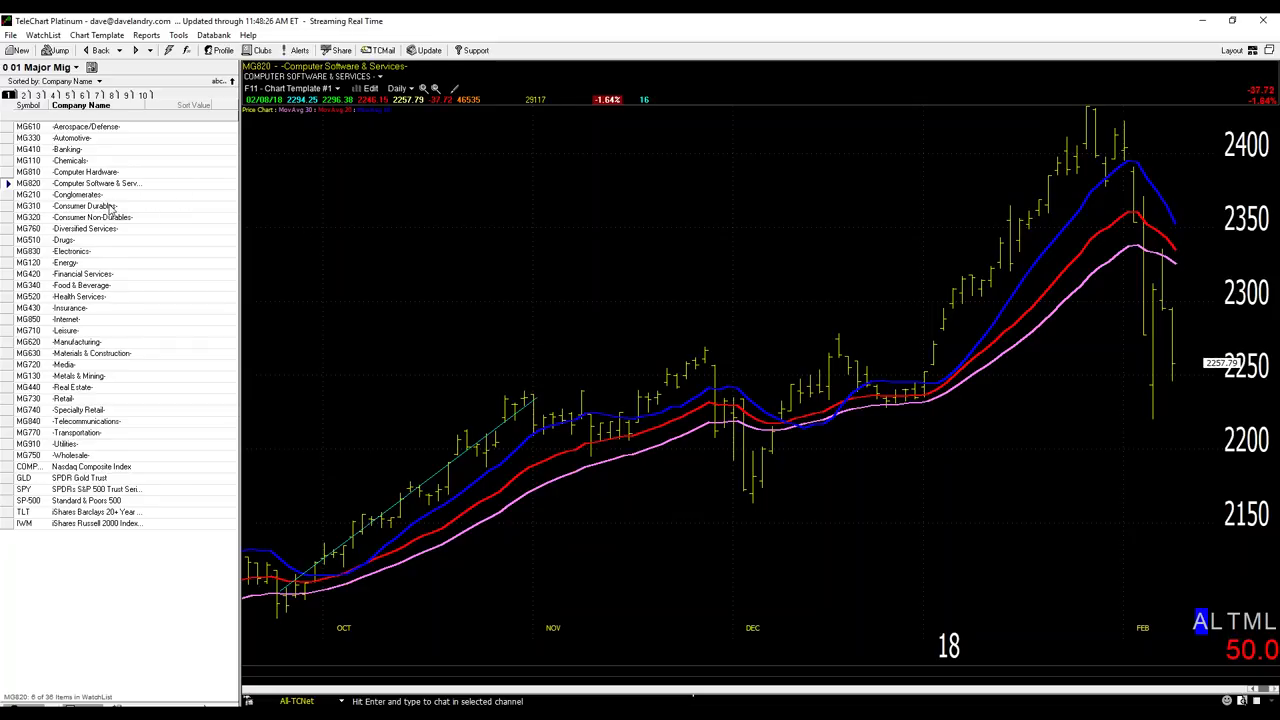
click(74, 243)
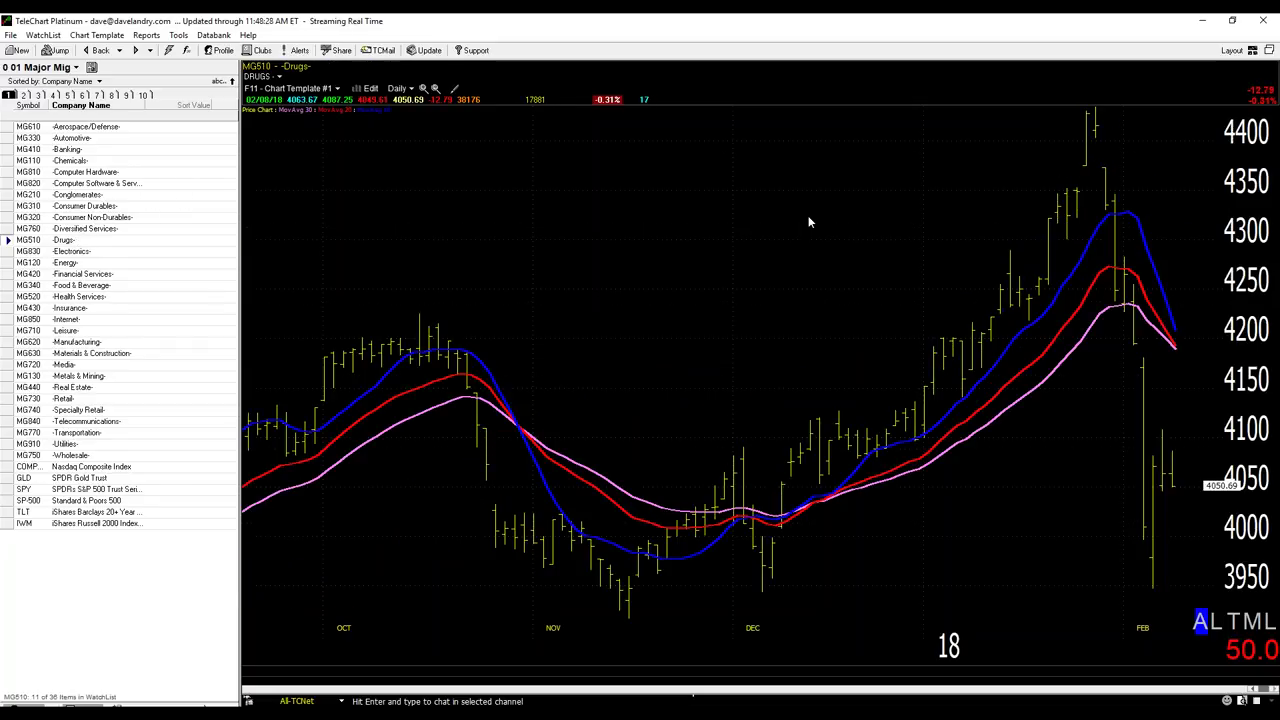
click(435, 88)
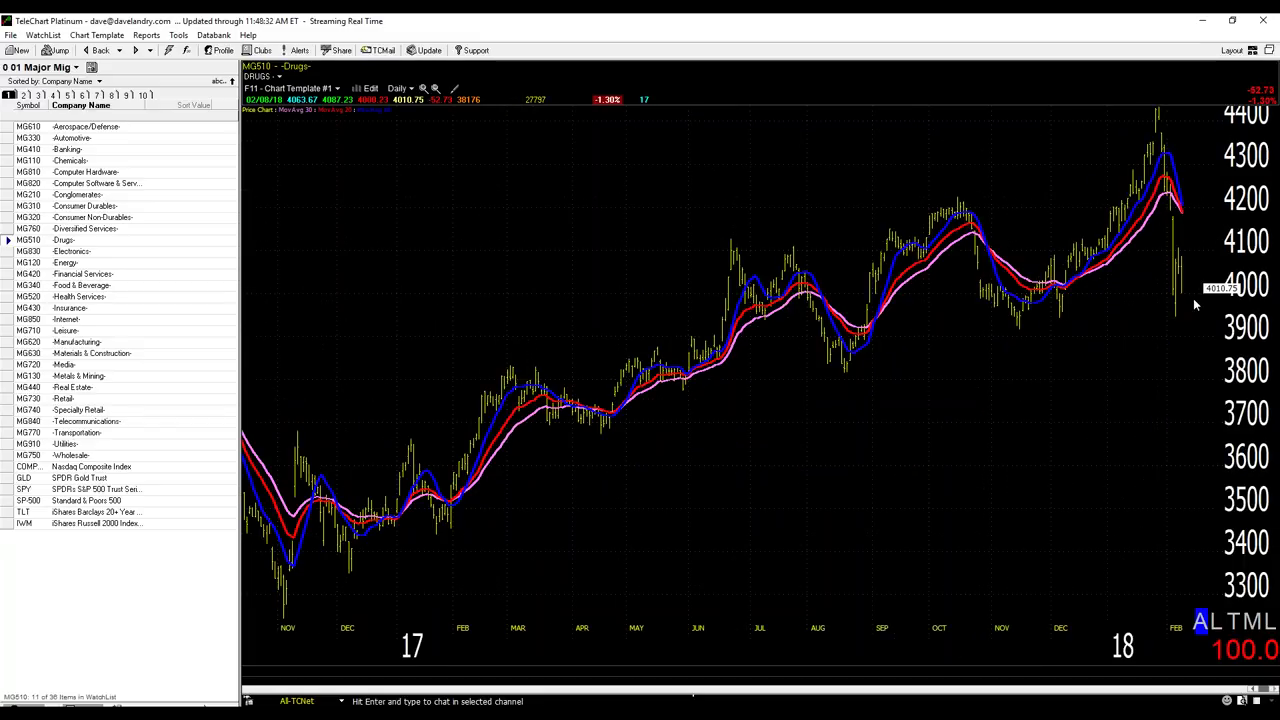
key(space)
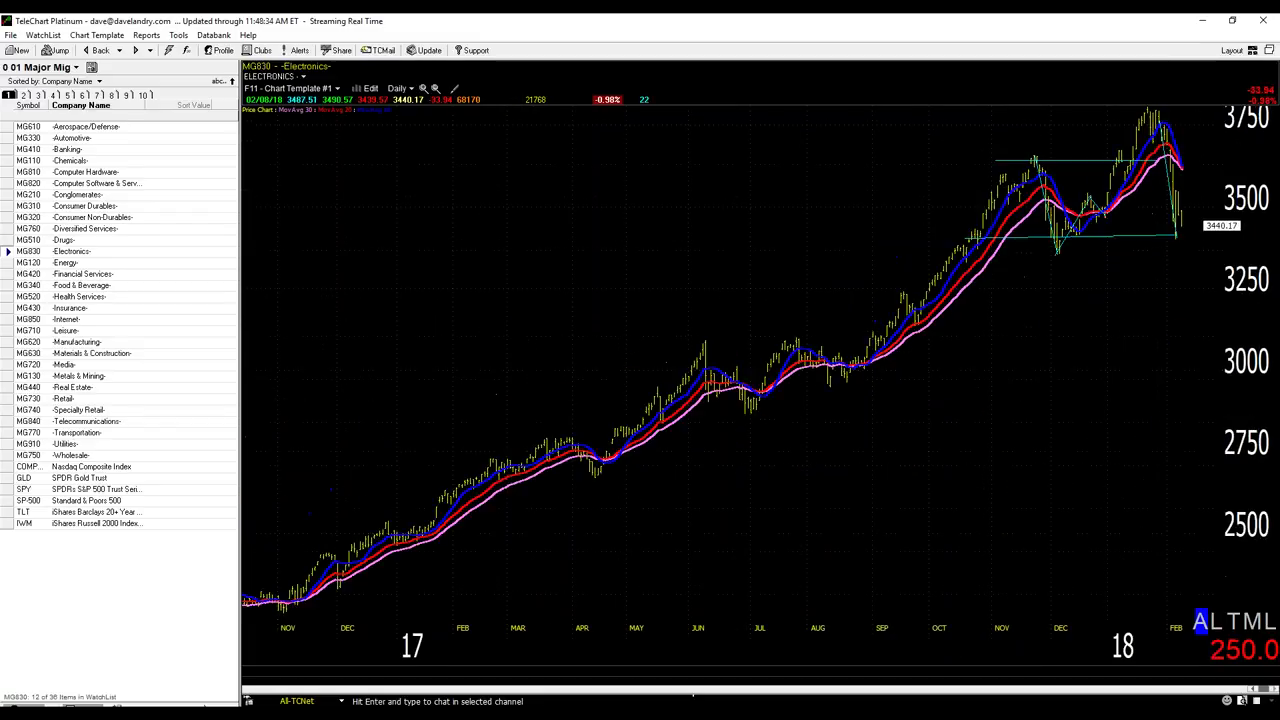
- Draw a December-lows support line on Electronics and a downtrend line from Energy's February high
click(423, 88)
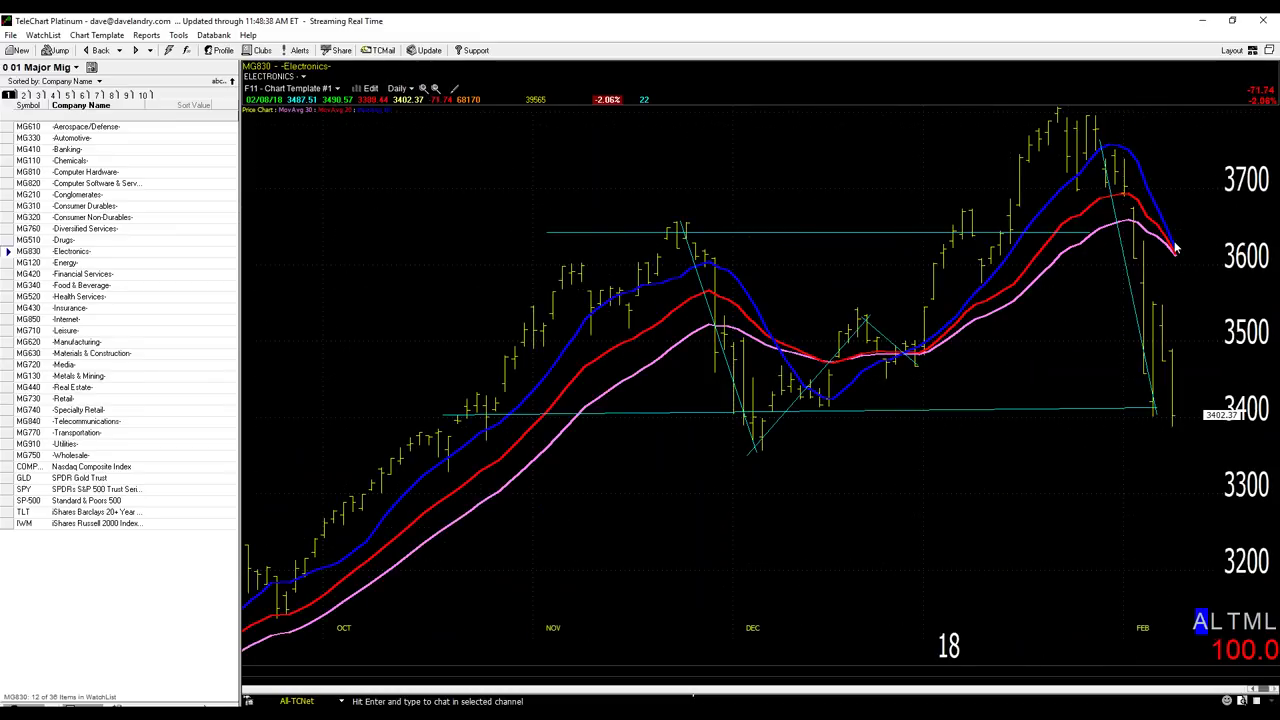
drag(1200, 424, 661, 432)
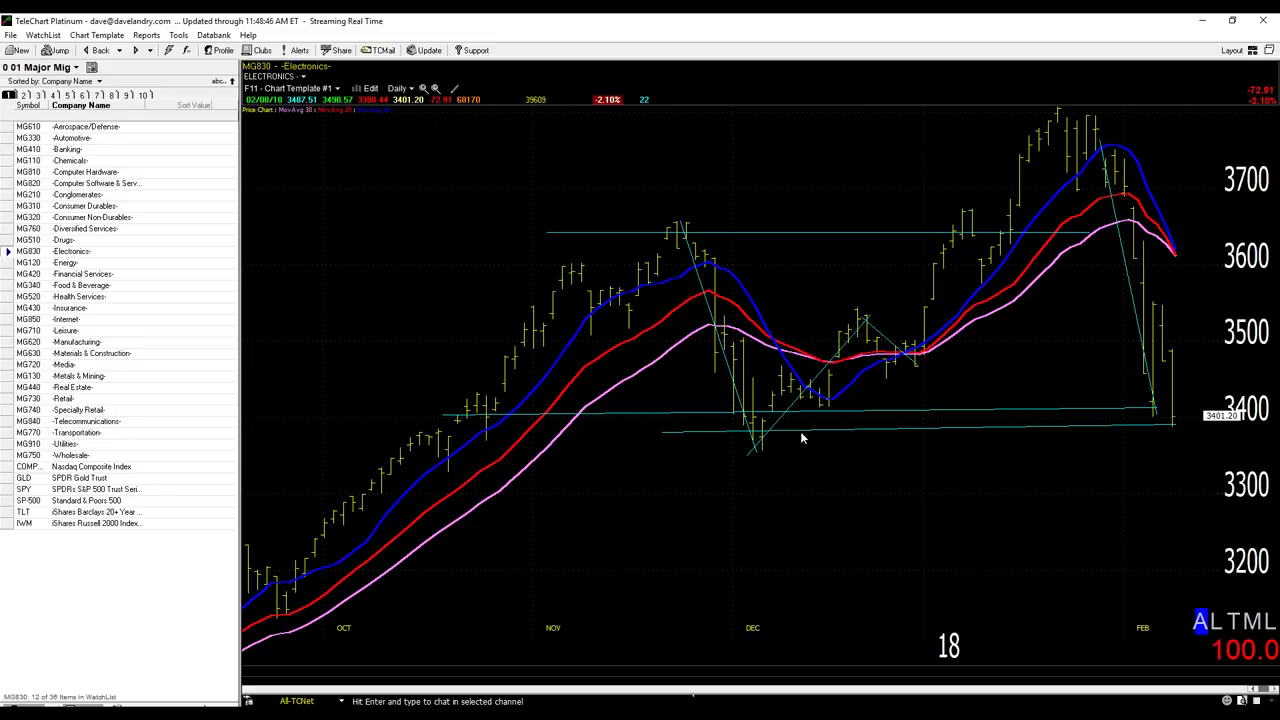
key(space)
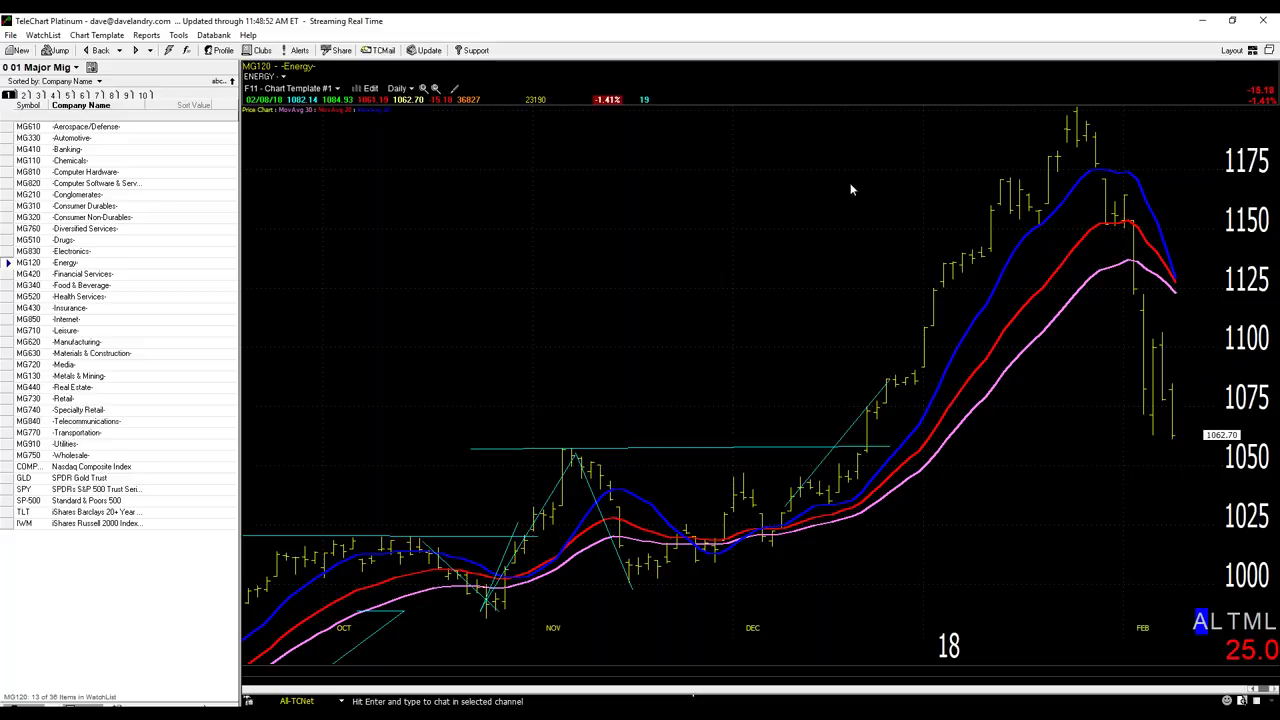
click(423, 91)
mouse_move(1069, 195)
mouse_down()
mouse_move(1176, 400)
mouse_move(1168, 462)
mouse_up()
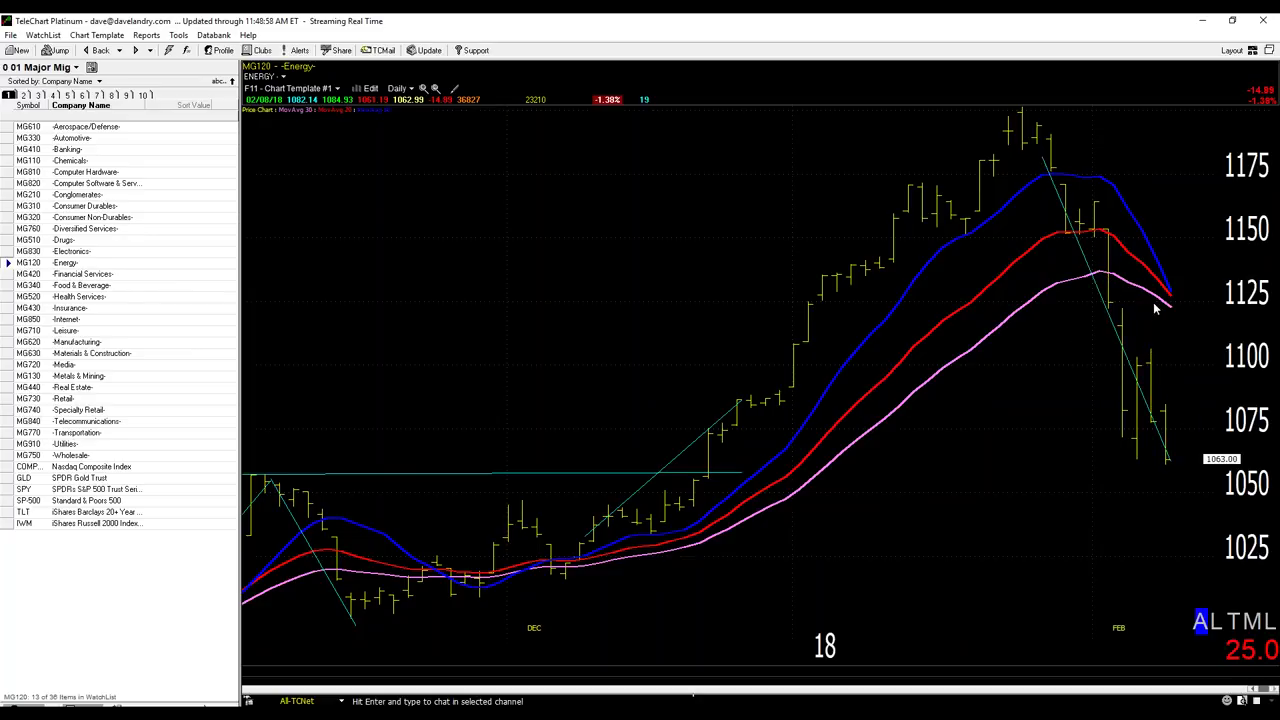
key(space)
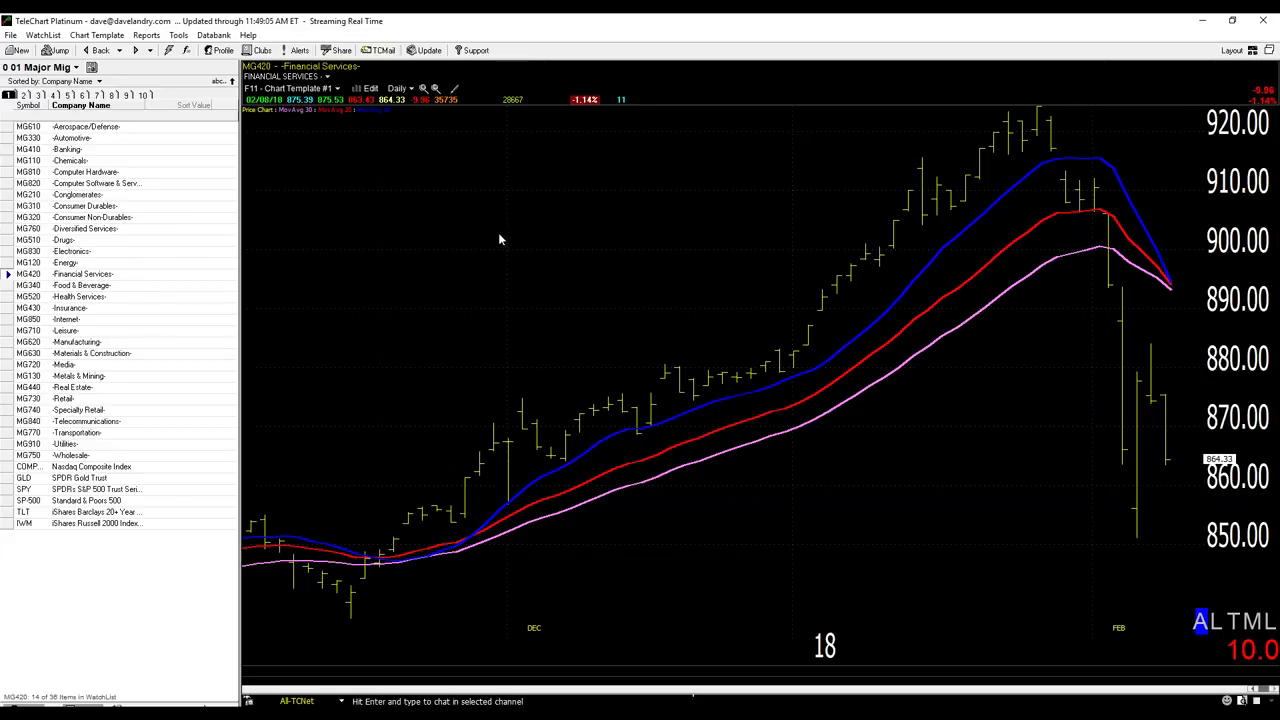
- Open XLF and draw trendlines from its high, then a downtrend line on MG630 Materials & Construction
text(XLF)
key(Return)
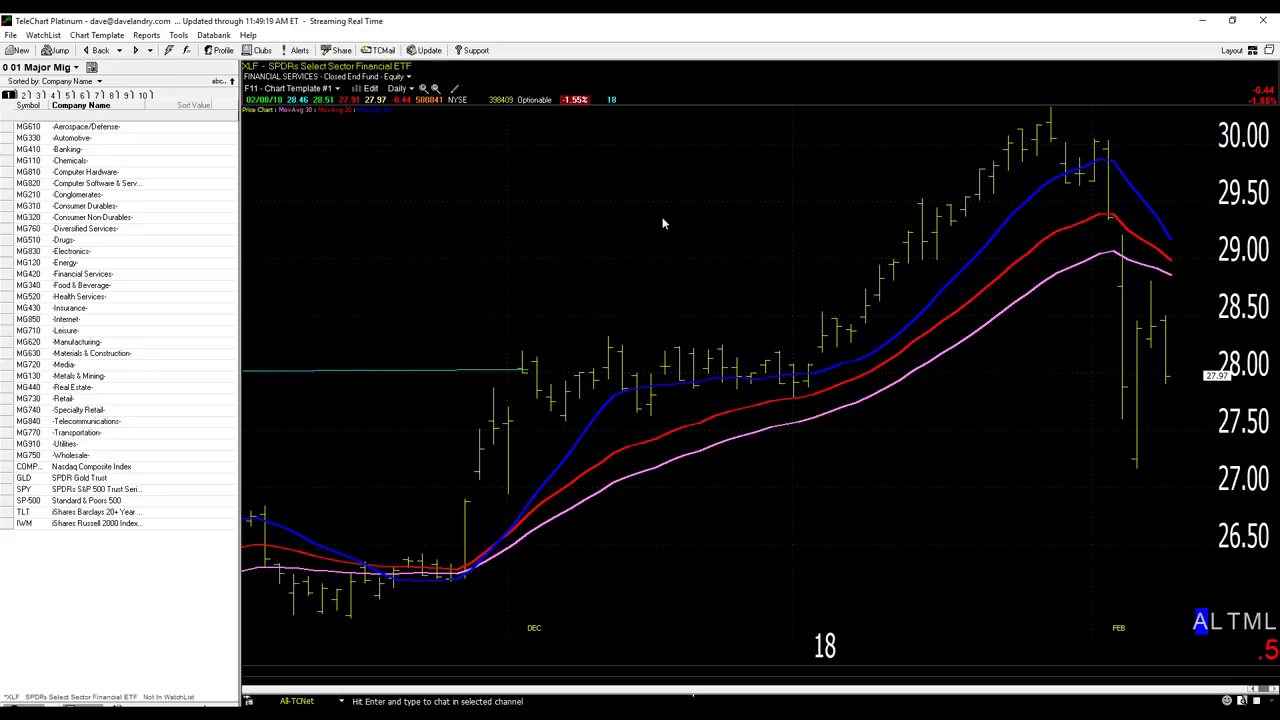
mouse_move(1047, 130)
mouse_down()
mouse_move(1184, 432)
mouse_move(1143, 465)
mouse_up()
drag(1138, 358, 1170, 361)
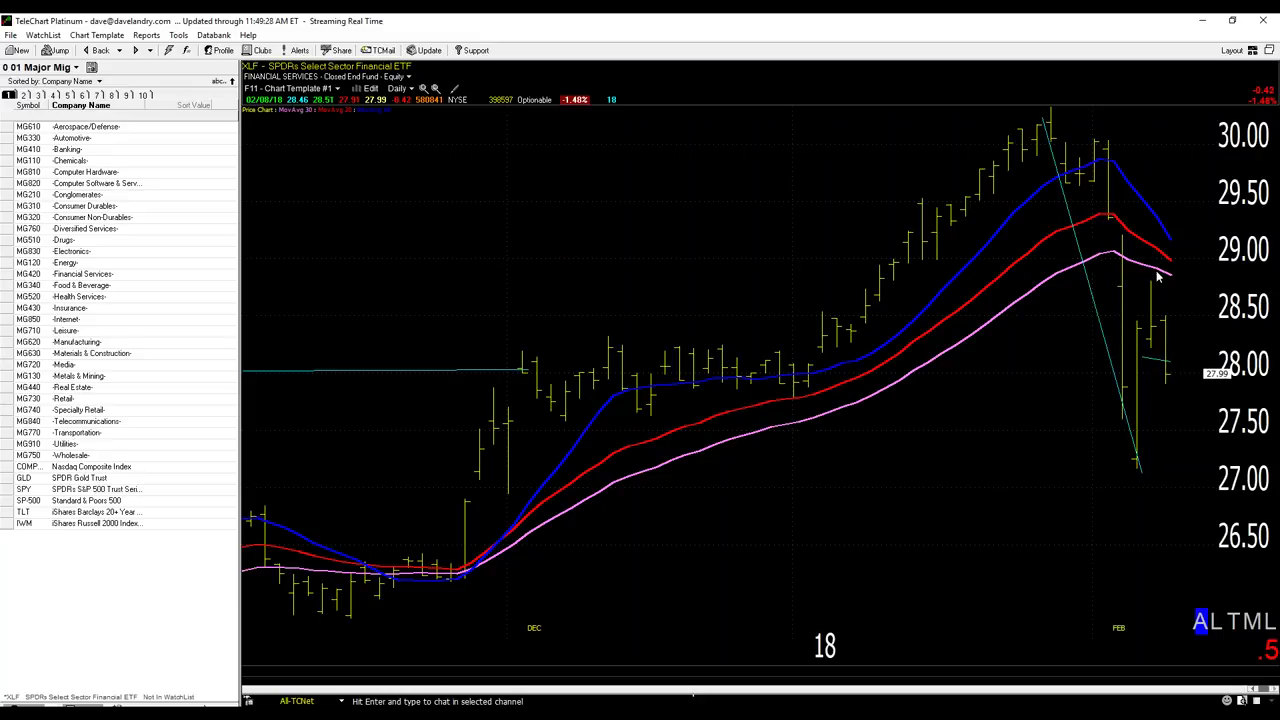
mouse_move(1170, 365)
mouse_down()
mouse_move(1200, 362)
mouse_move(1171, 360)
mouse_up()
click(90, 355)
mouse_move(1012, 128)
mouse_down()
mouse_move(1175, 483)
mouse_move(1170, 605)
mouse_up()
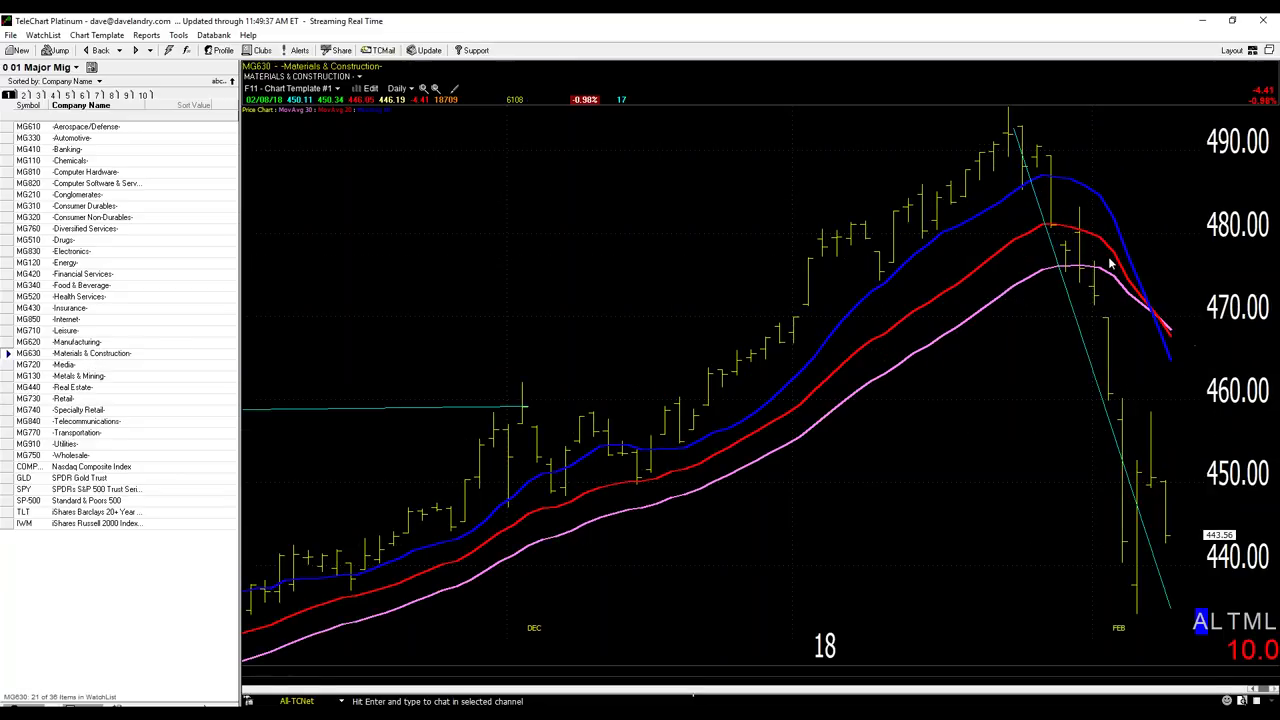
- Browse the Metals & Mining, Real Estate and Utilities charts, then bring up the SP-500 chart
click(73, 376)
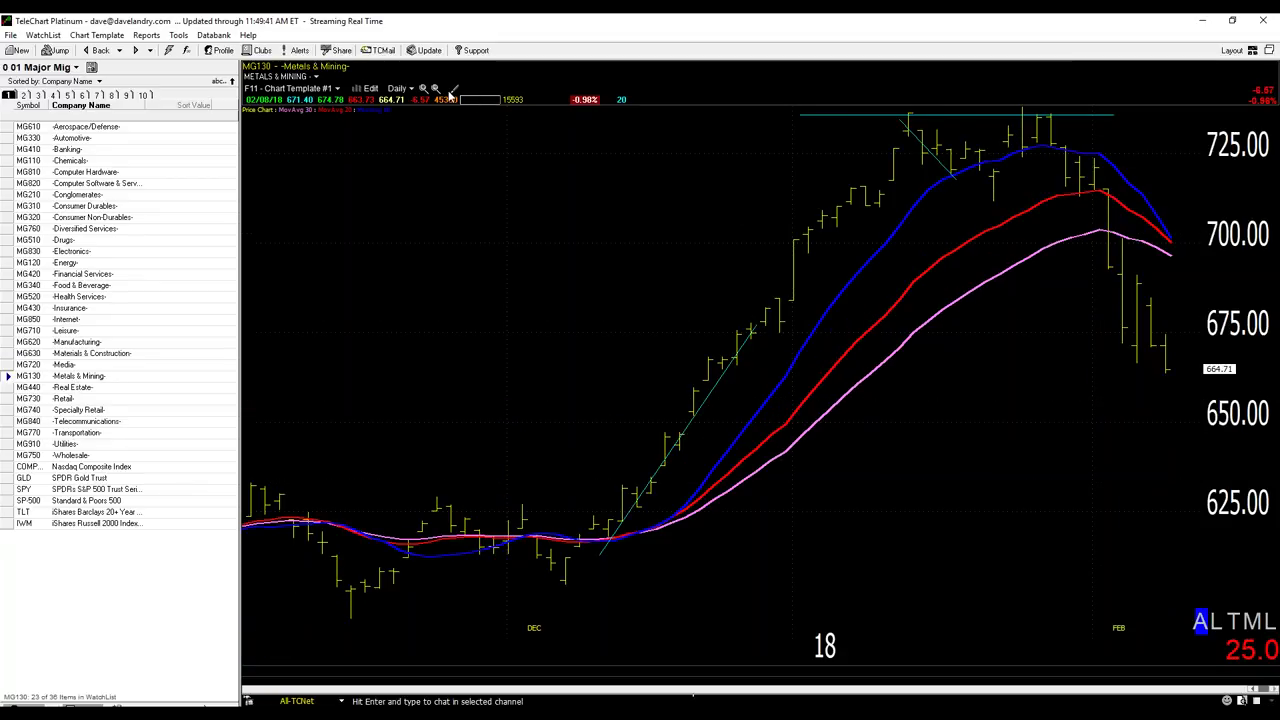
scroll(1042, 130, down, 5)
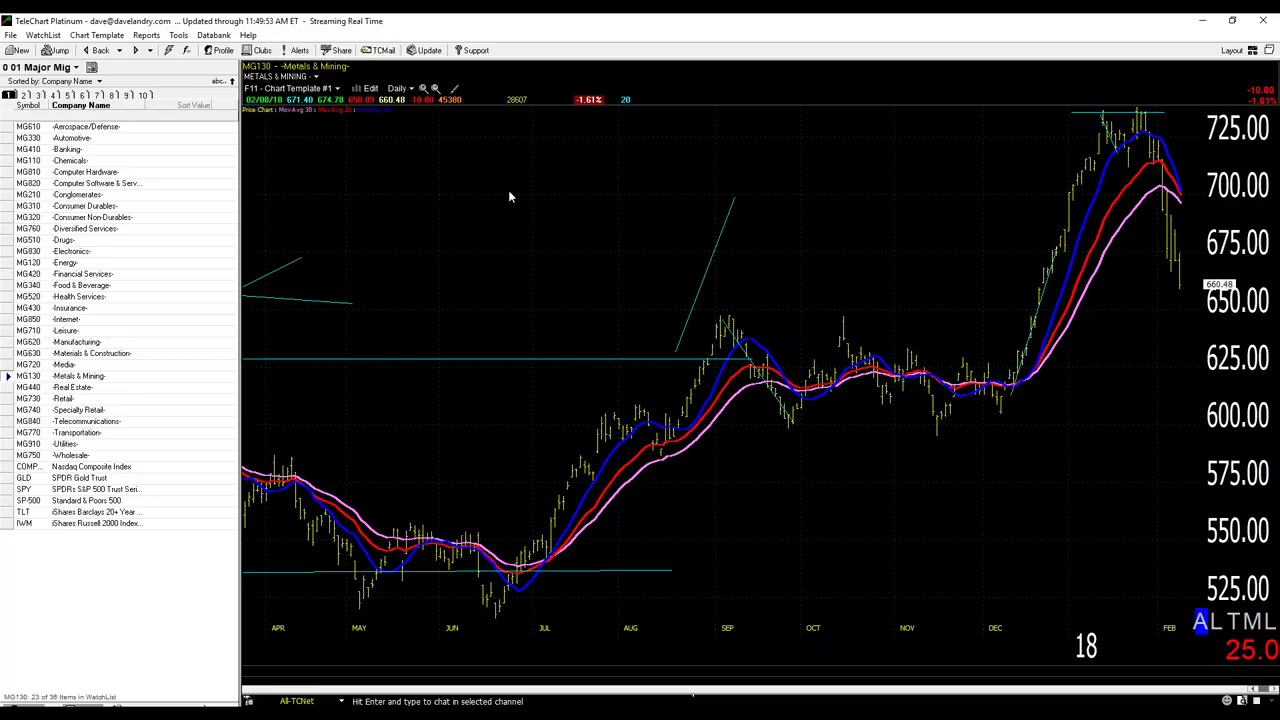
key(space)
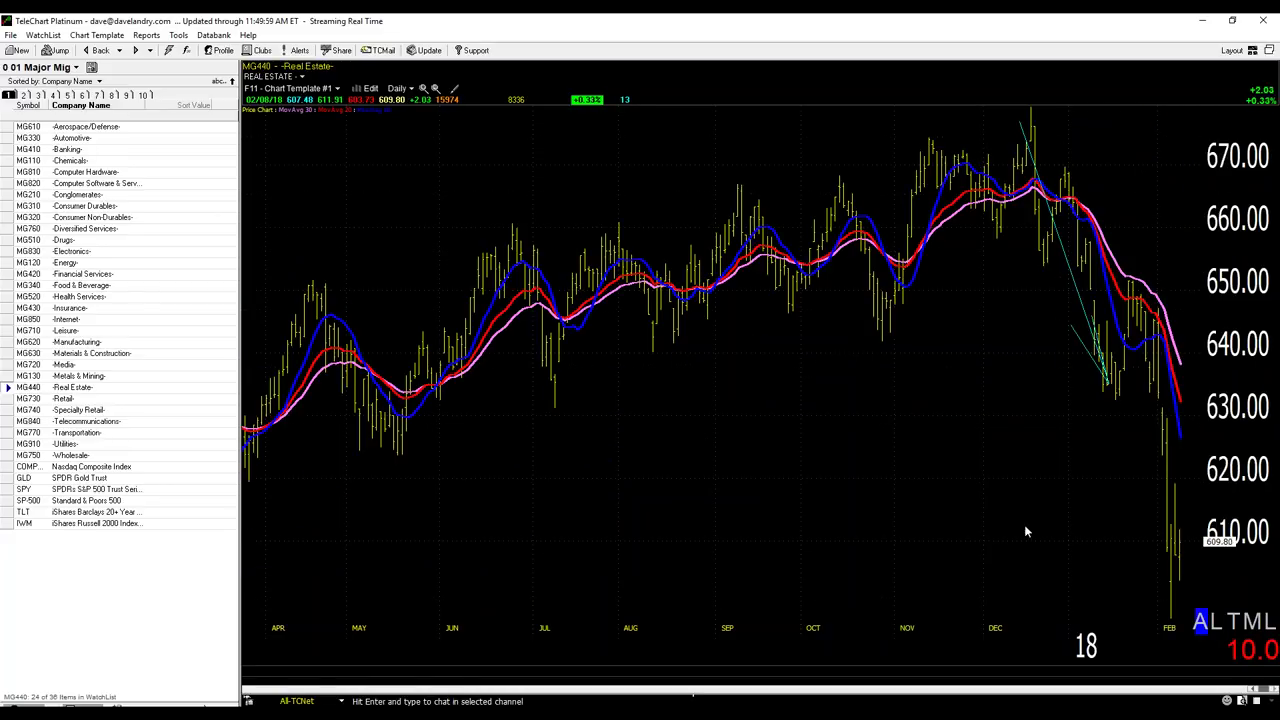
click(66, 444)
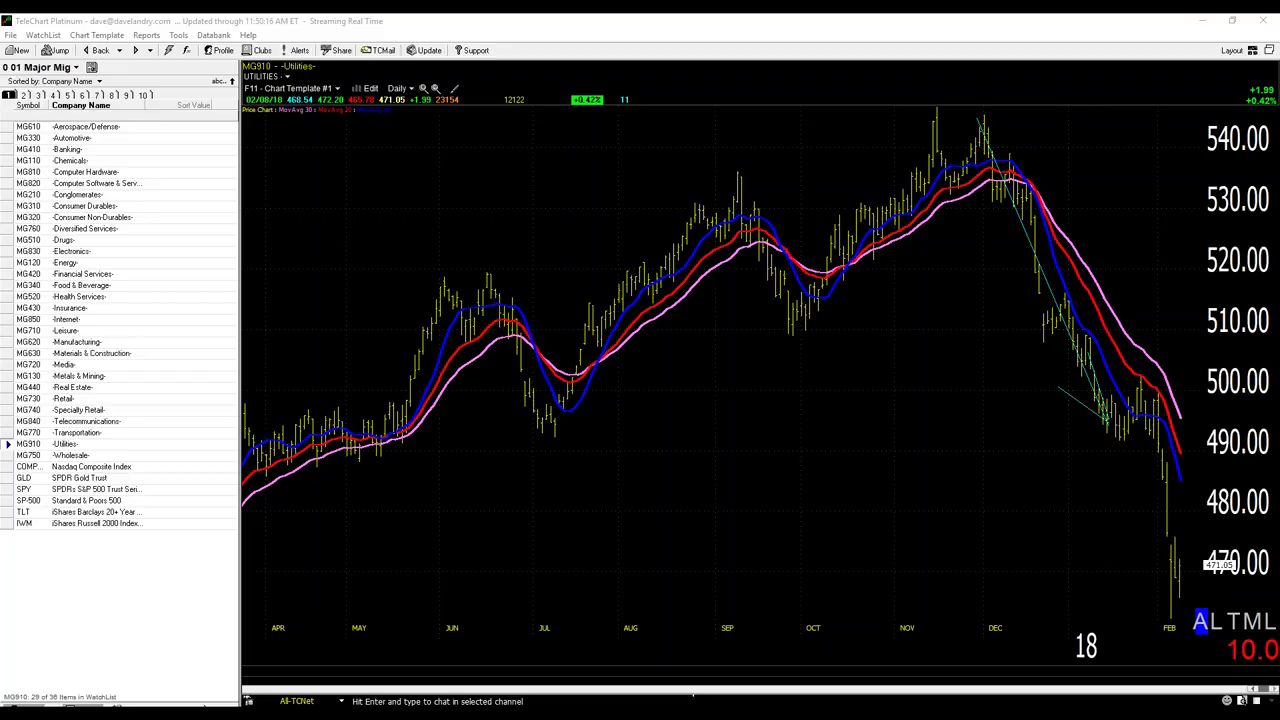
click(899, 449)
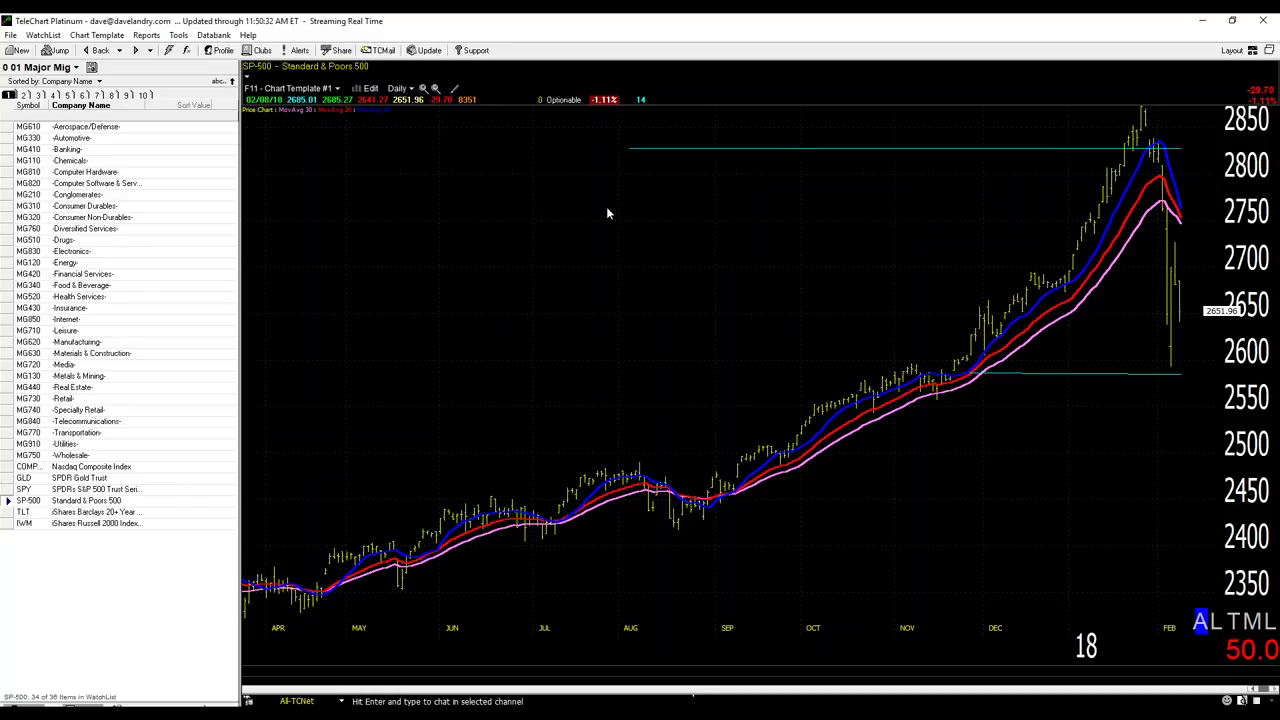
- Zoom in on recent S&P 500 months and apply Chart Template #2 with the 50-day average
click(422, 89)
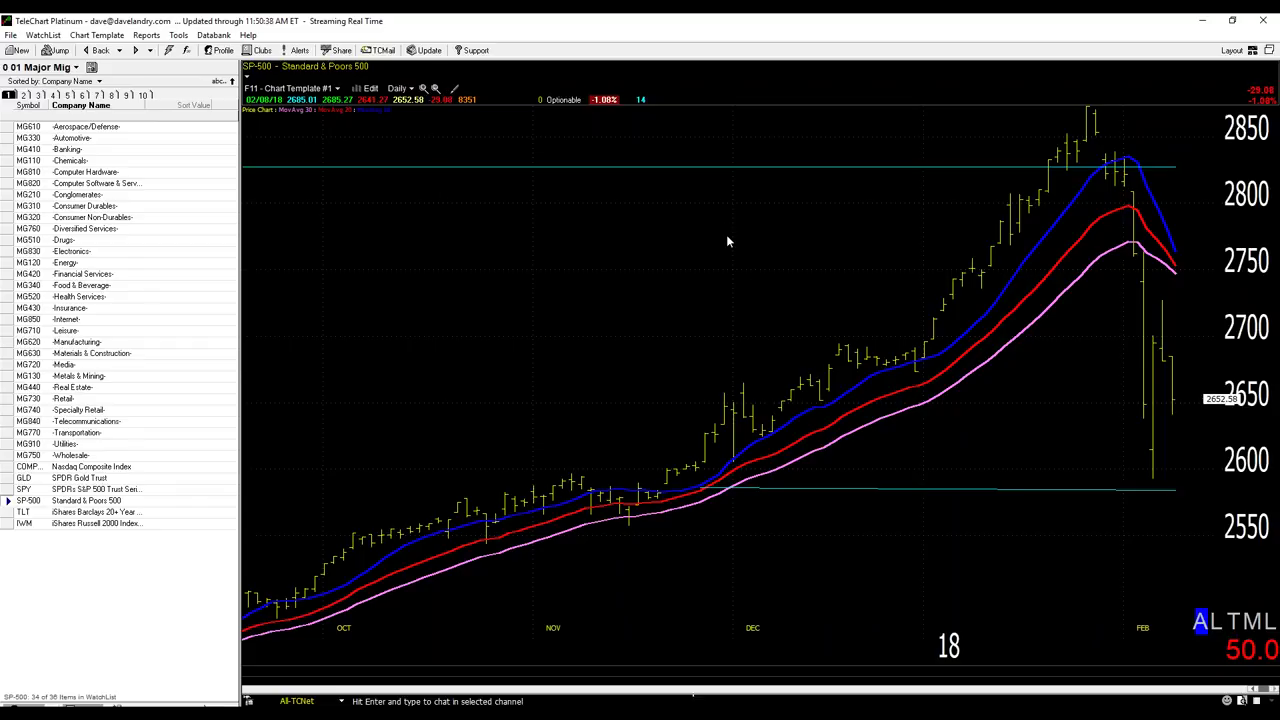
key(F2)
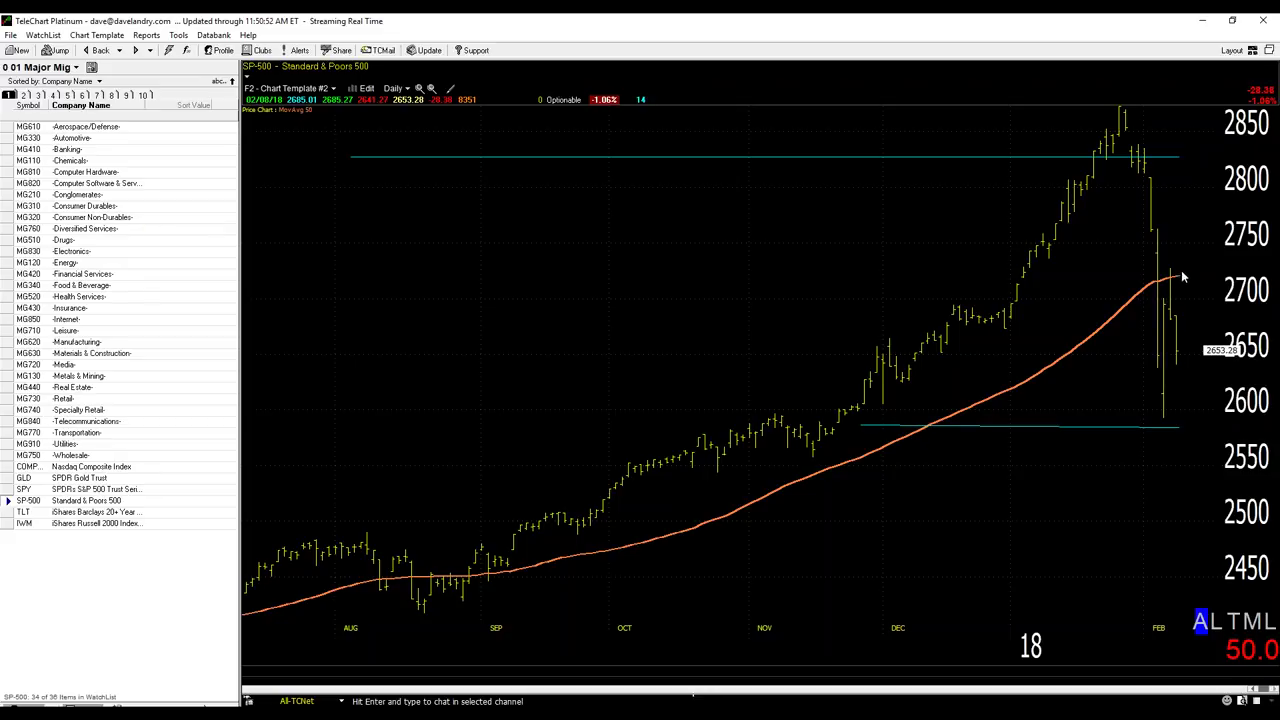
- Clear the bar markers and level the right end of the lower S&P 500 support line
click(1184, 354)
click(494, 449)
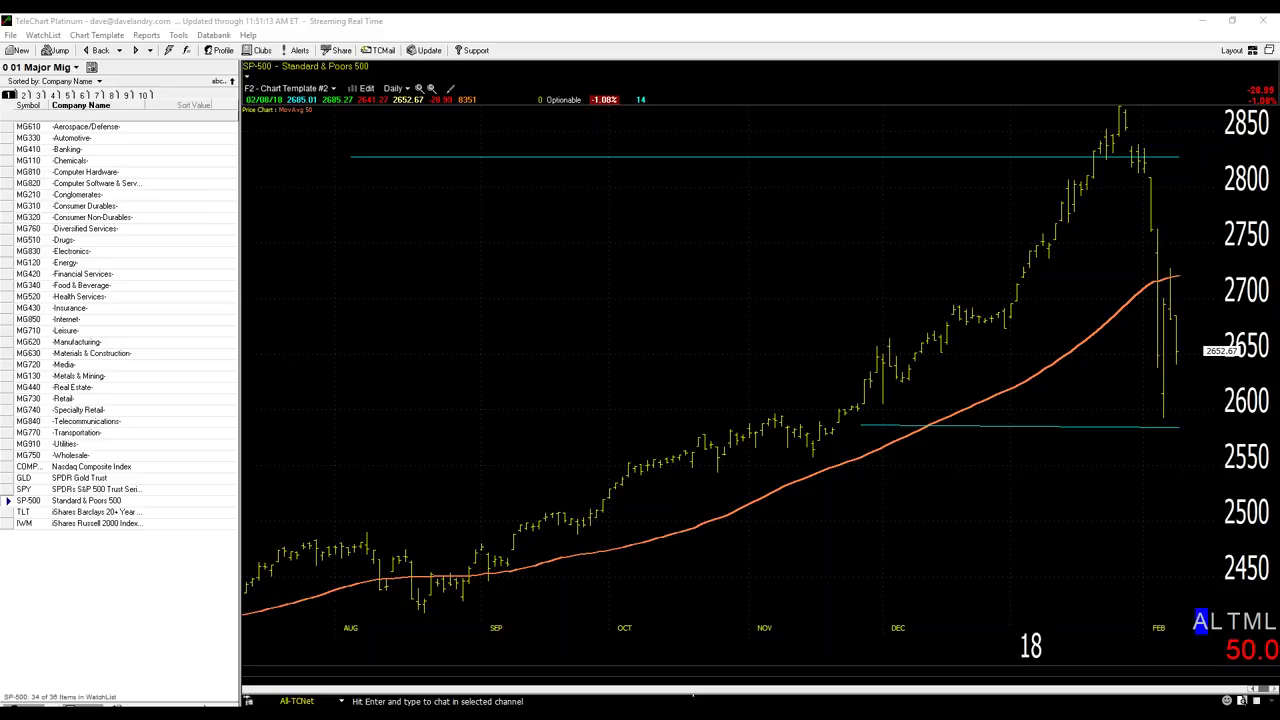
click(1180, 430)
click(1205, 432)
drag(1180, 433, 1179, 428)
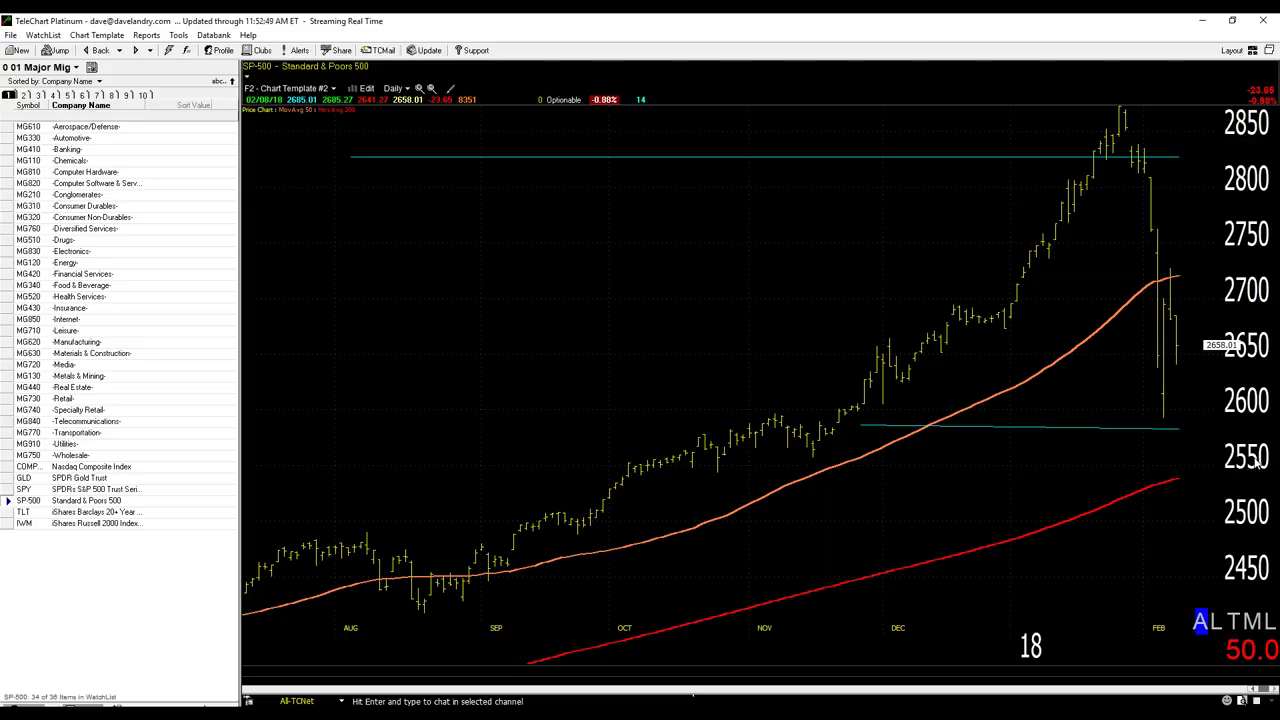
- Draw horizontal lines at about 2520 and 2465, zoom out to 2014–2018, and delete the 50-day average
click(431, 88)
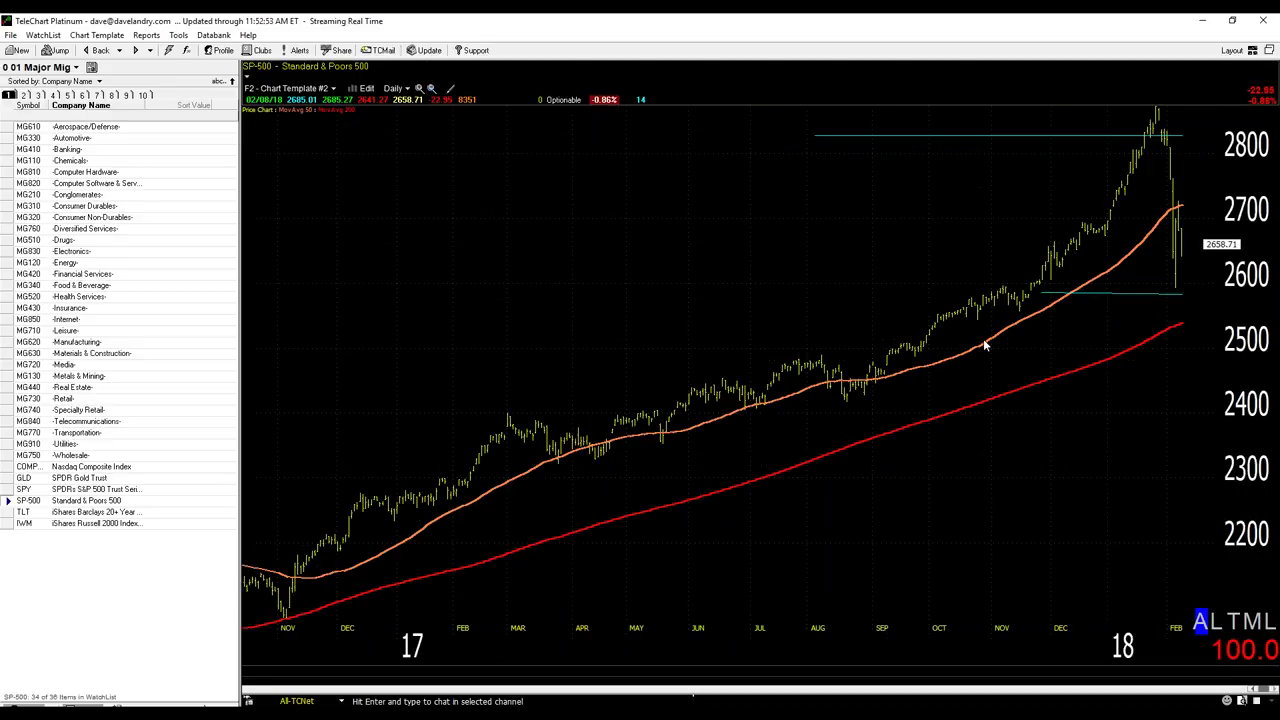
drag(1186, 322, 695, 322)
drag(727, 364, 928, 362)
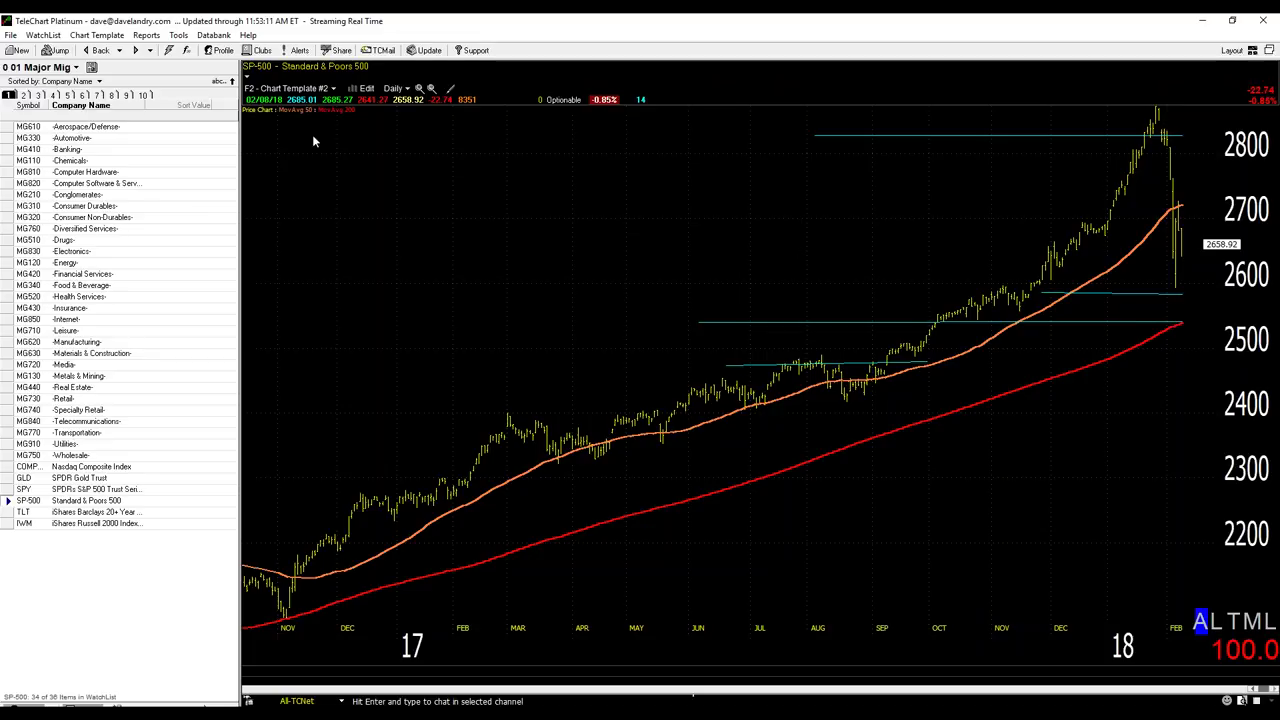
click(431, 88)
click(431, 88)
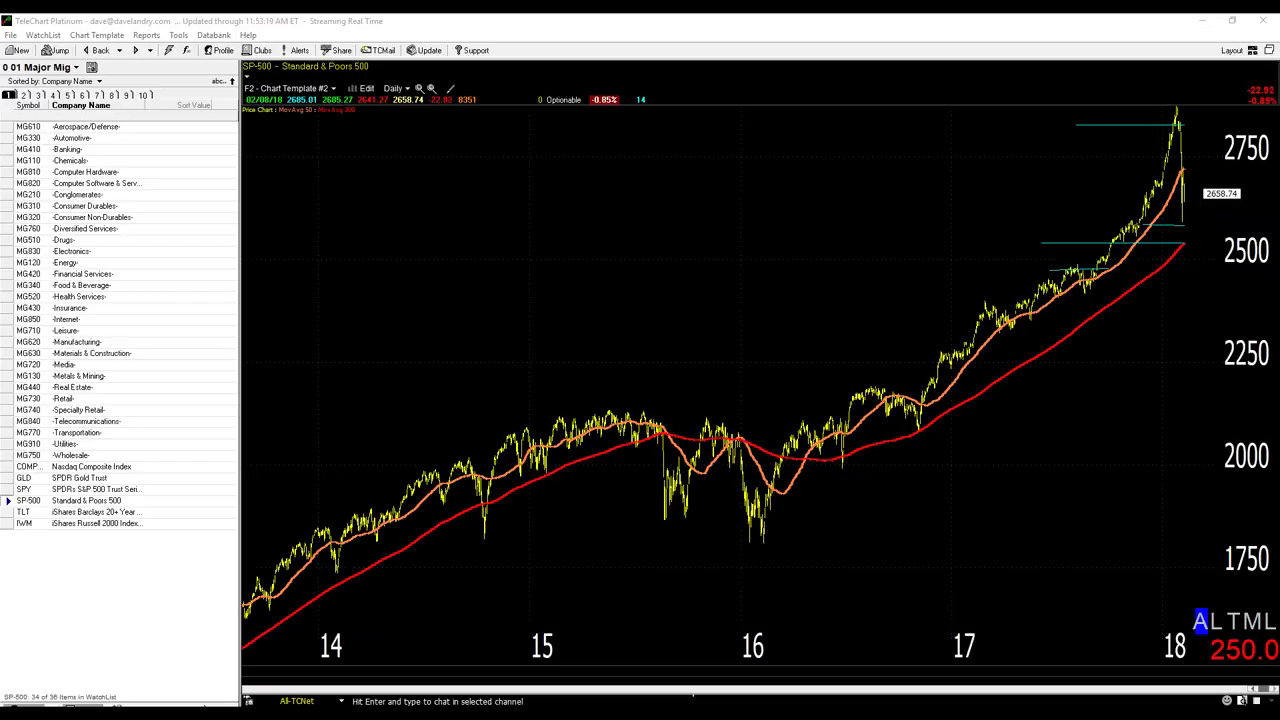
key(Delete)
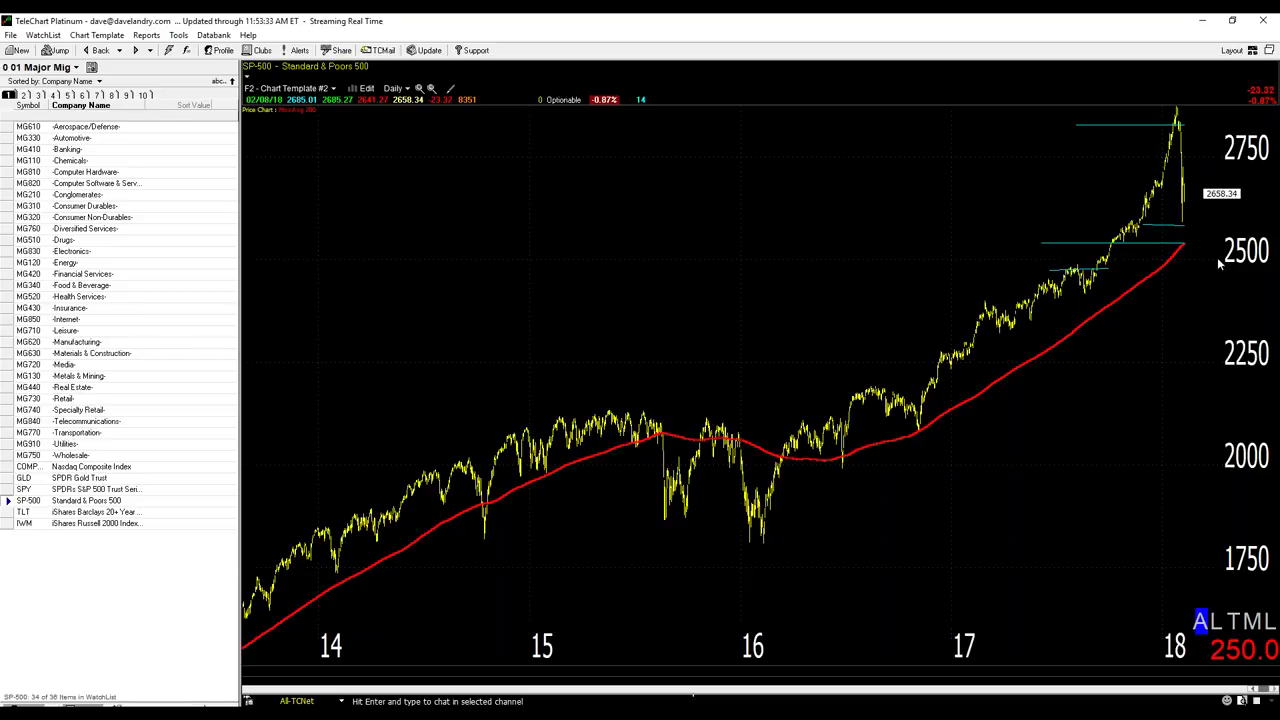
- Draw a rising trendline under the 2016–2018 S&P 500 lows and a short line on the early-2016 dip
click(1184, 244)
mouse_move(858, 440)
mouse_down()
mouse_move(1040, 344)
mouse_move(1129, 249)
mouse_move(1183, 220)
mouse_up()
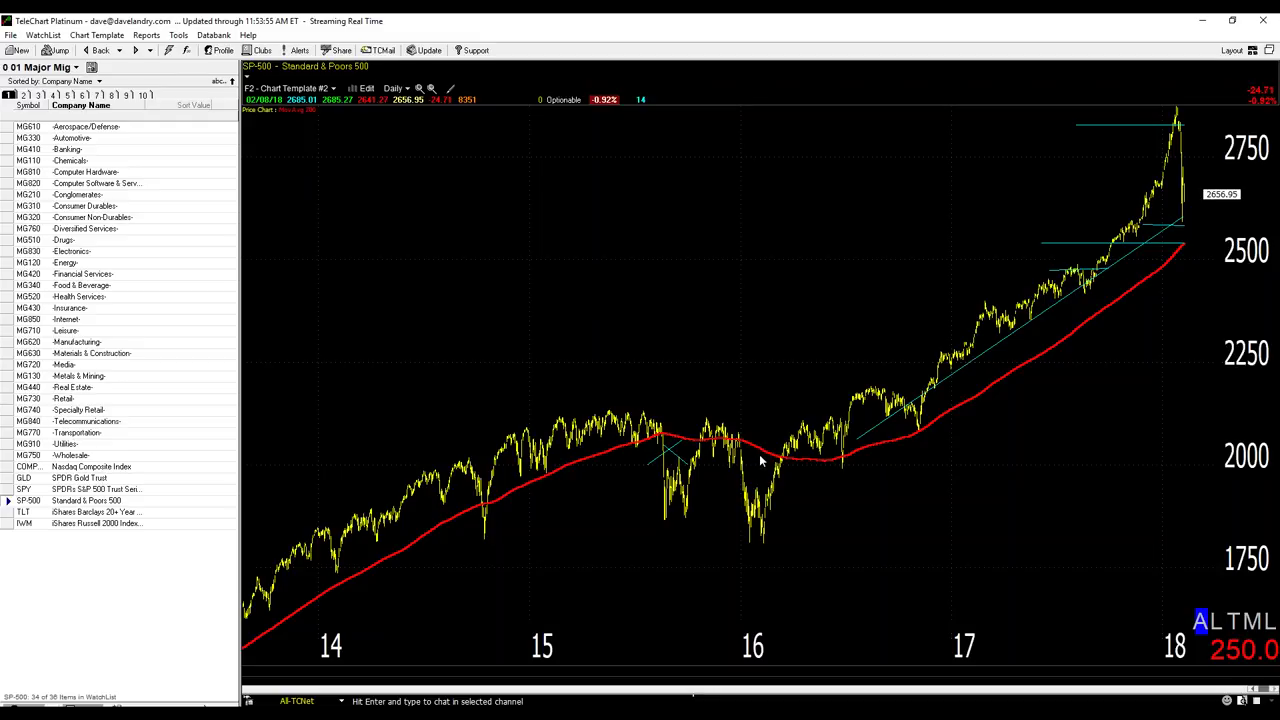
mouse_move(748, 452)
mouse_down()
mouse_move(776, 464)
mouse_move(772, 487)
mouse_up()
click(179, 36)
- Clear every line with Drawing Tools > Erase All, then load IWM from the watchlist
mouse_move(215, 65)
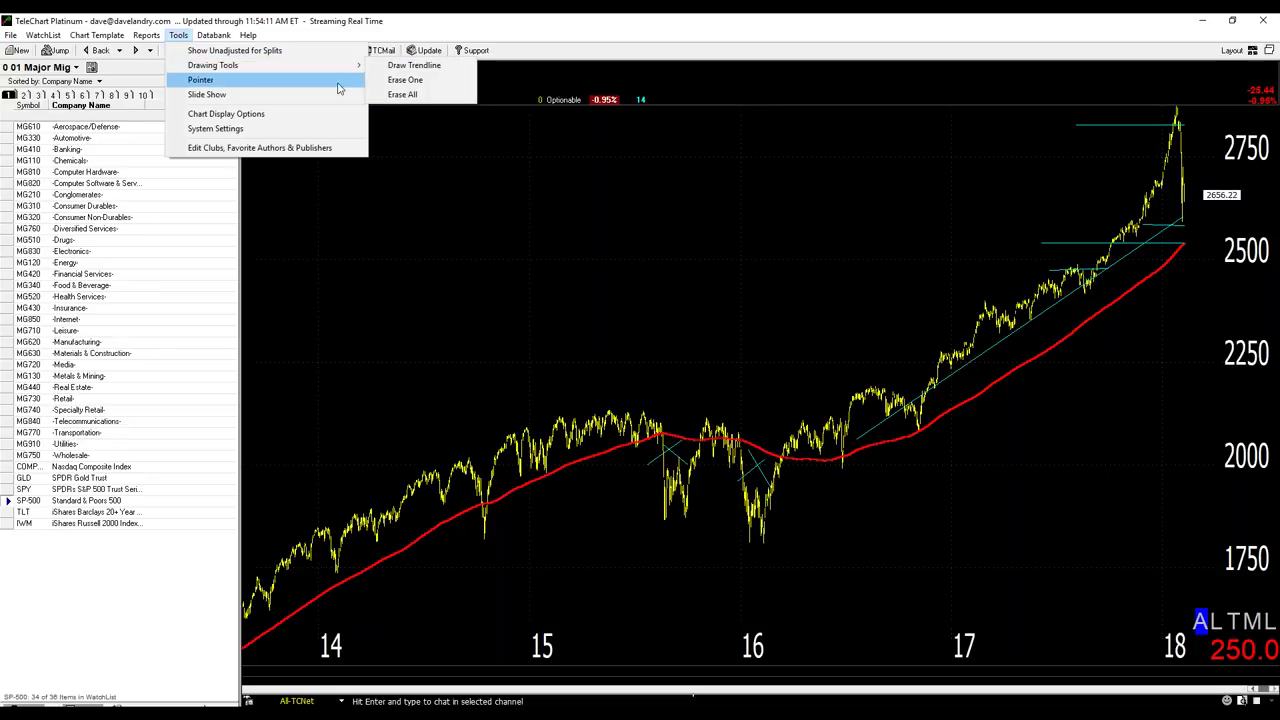
click(421, 95)
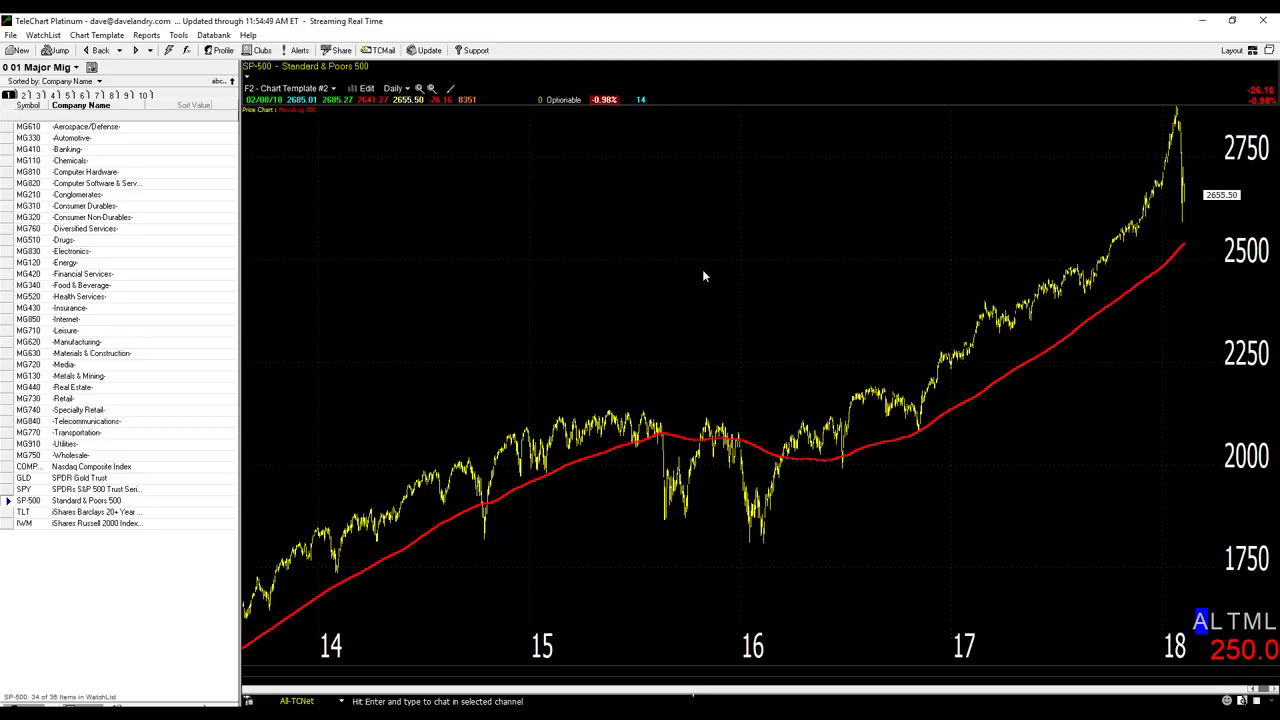
click(60, 523)
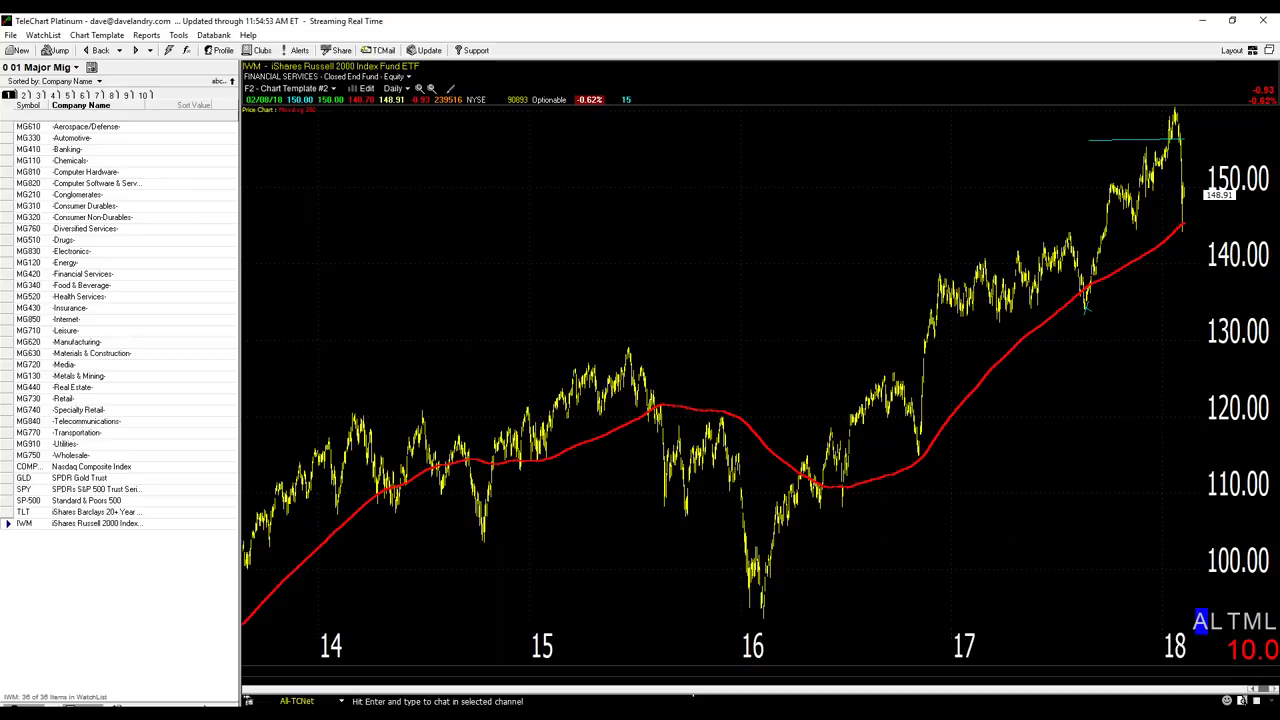
- Show IWM as a weekly moving-average chart zoomed out to cover 2012 through 2018
key(w)
key(F11)
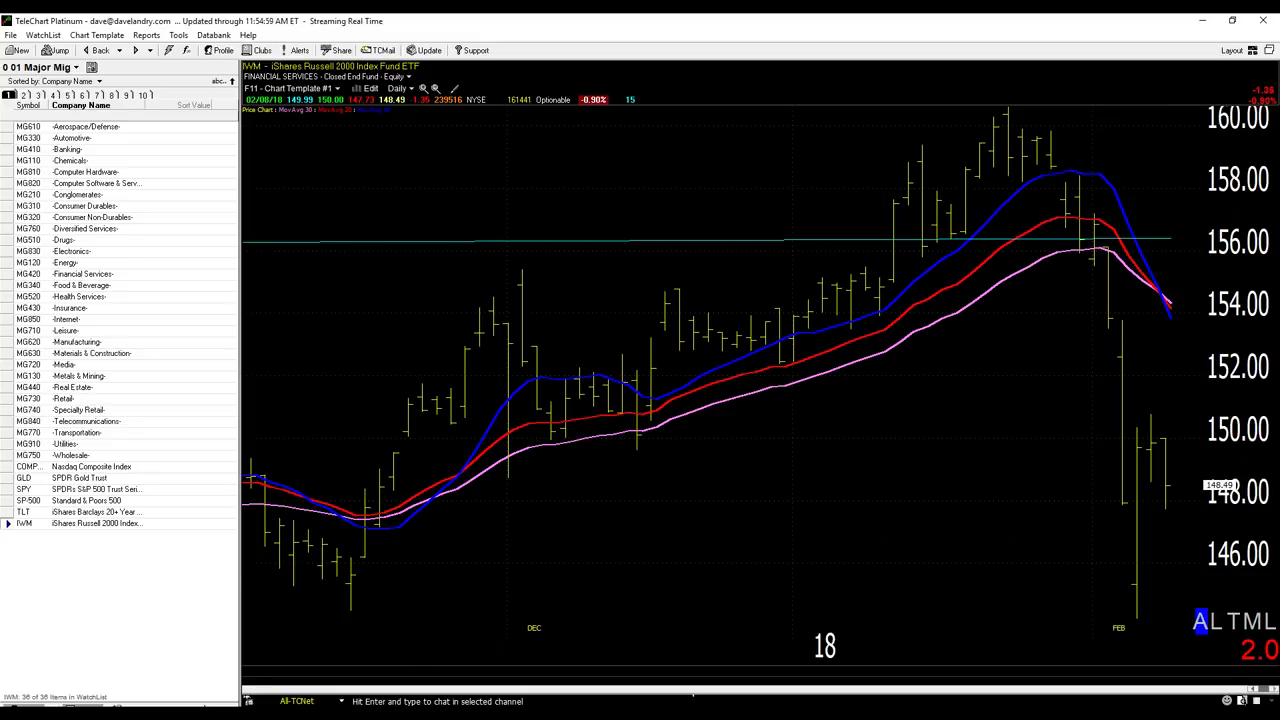
key(w)
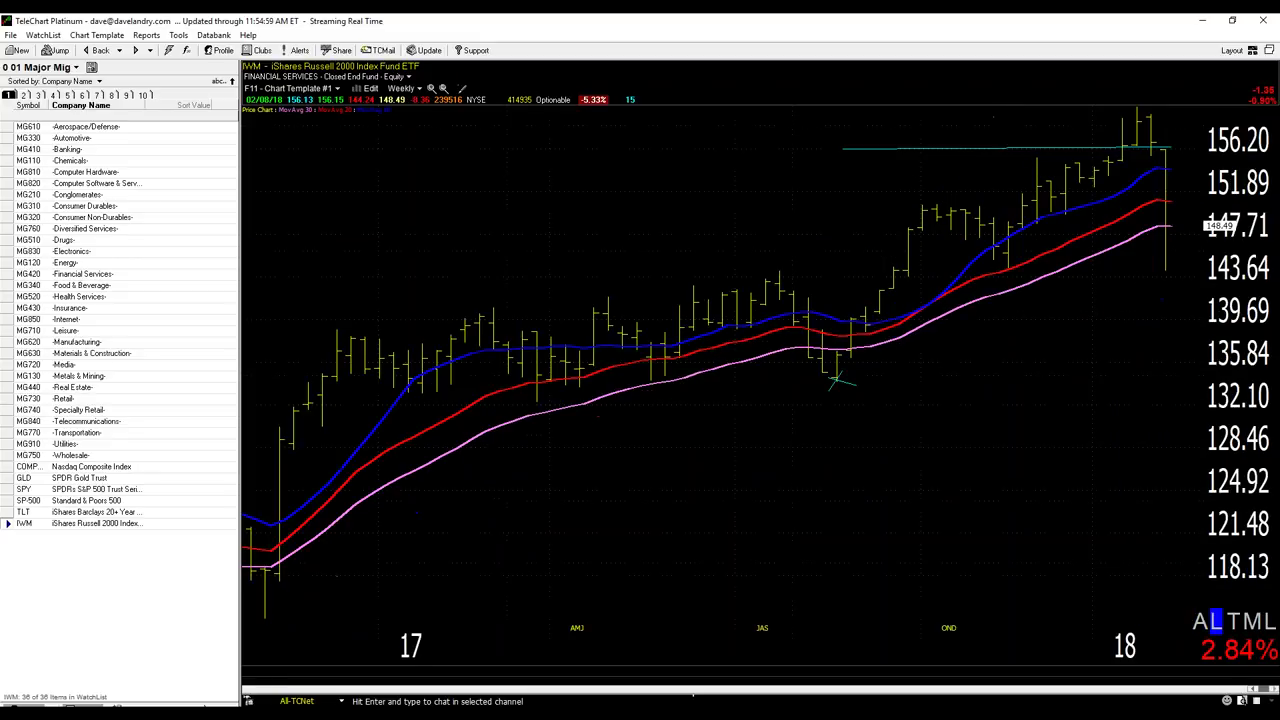
click(452, 90)
click(452, 90)
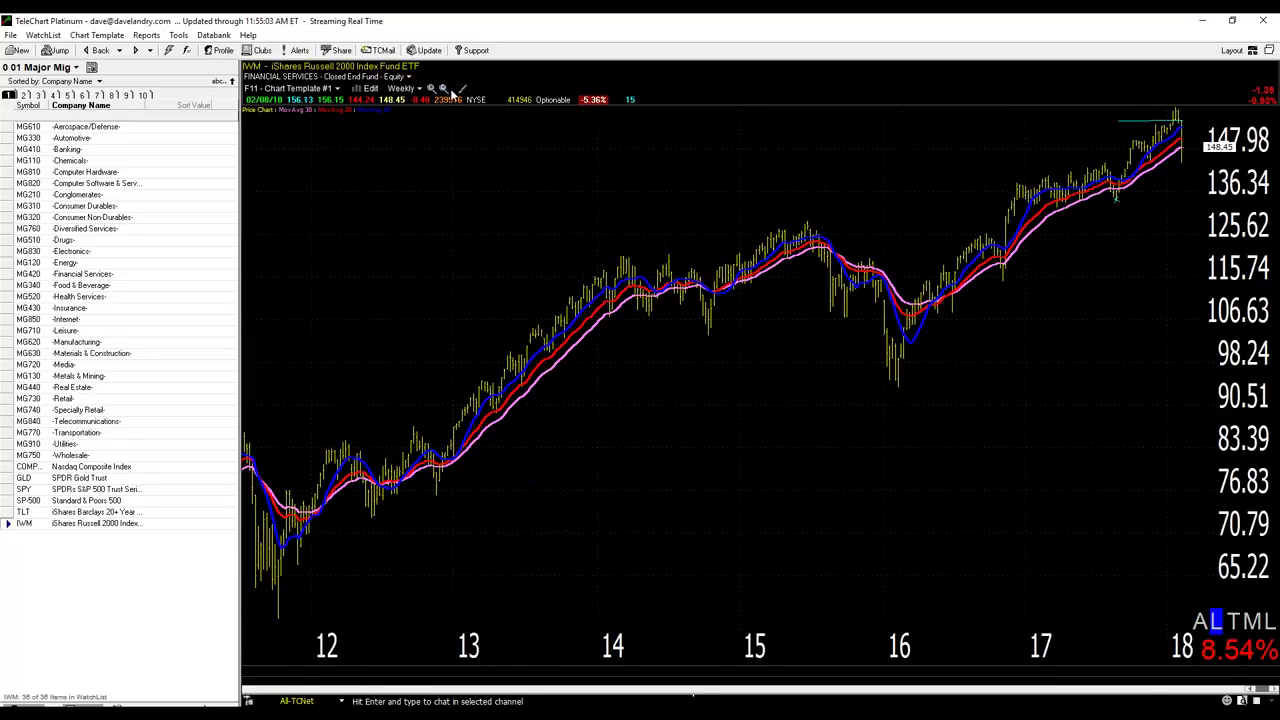
- Measure the percent decline from the mid-2015 peak to the early-2016 low, about 22%
drag(844, 261, 897, 288)
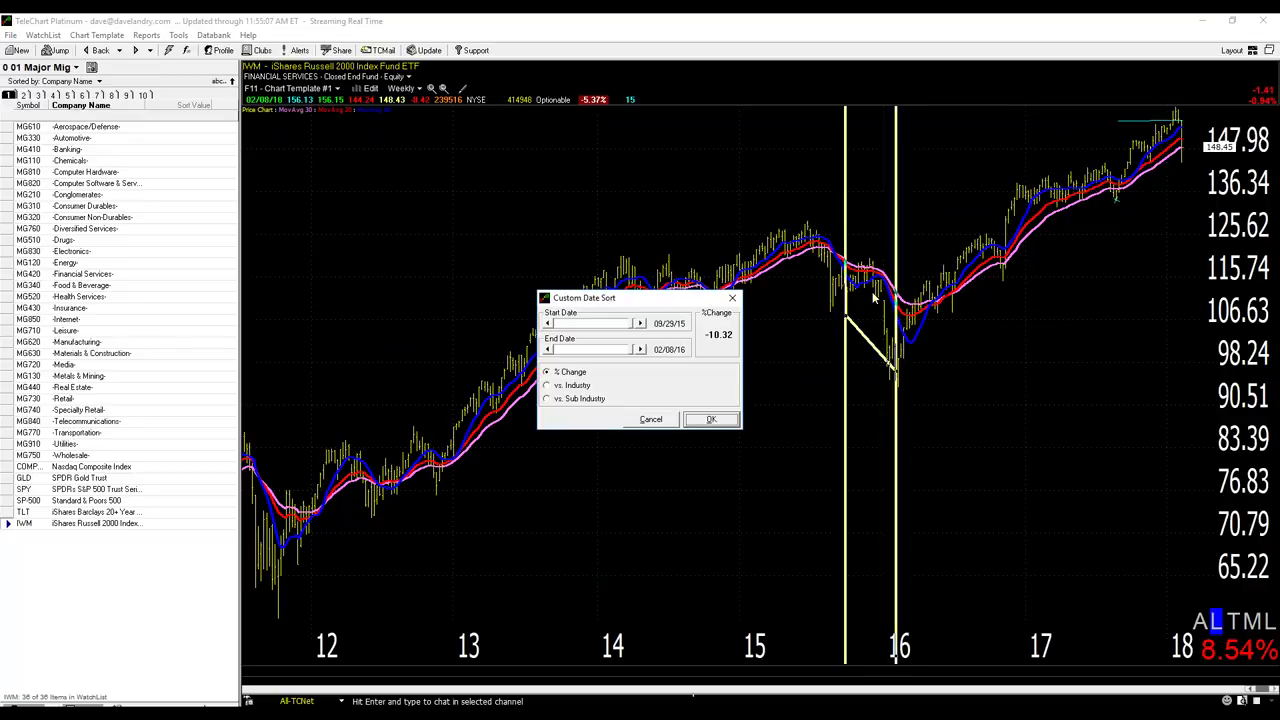
click(650, 420)
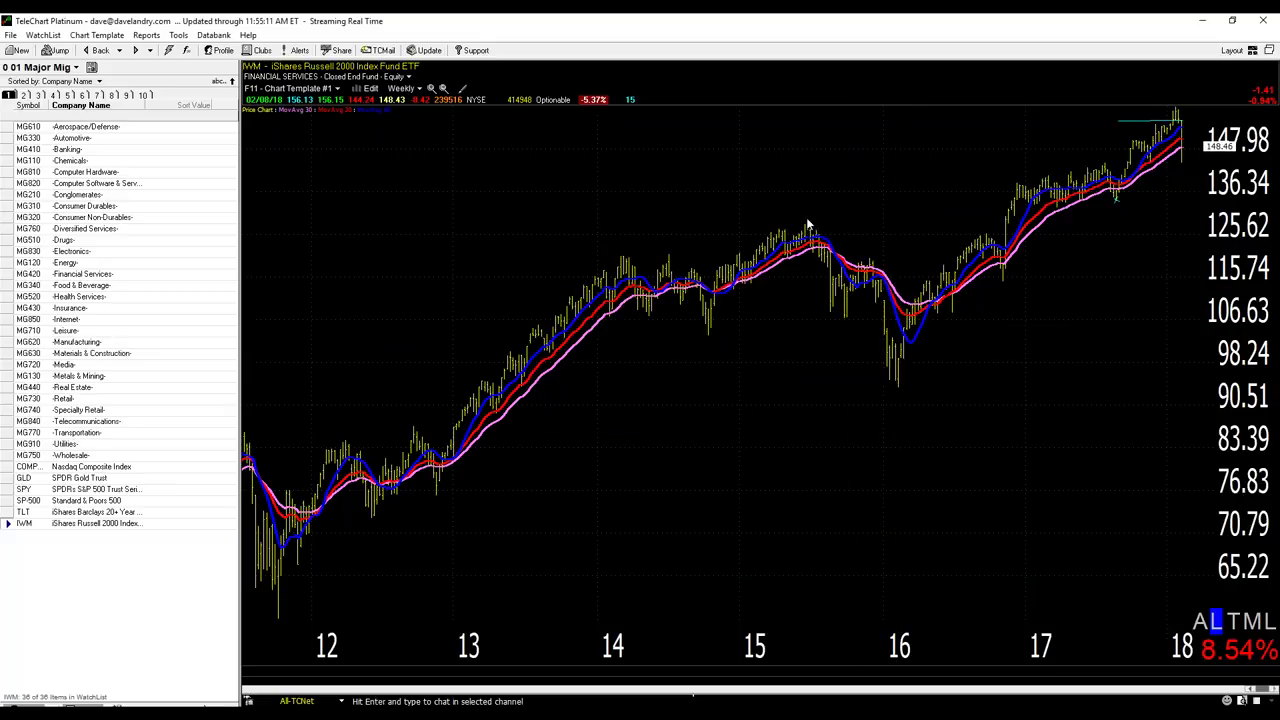
drag(808, 224, 895, 226)
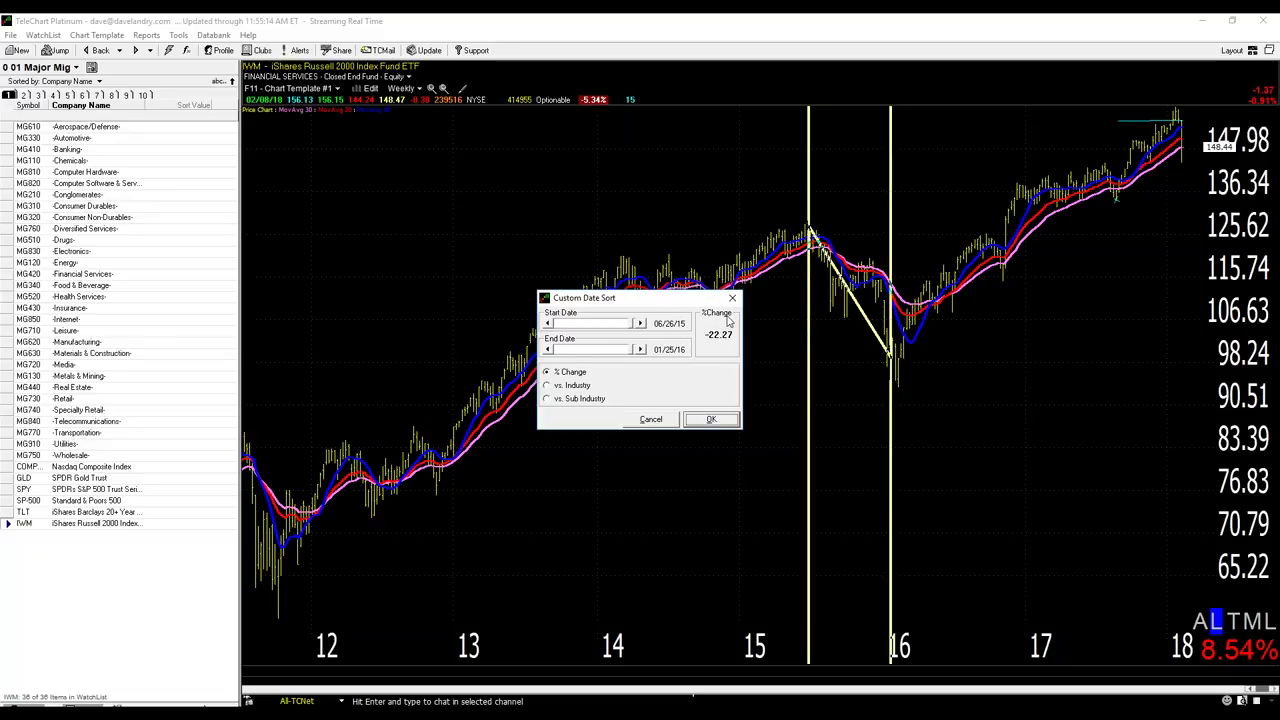
click(652, 418)
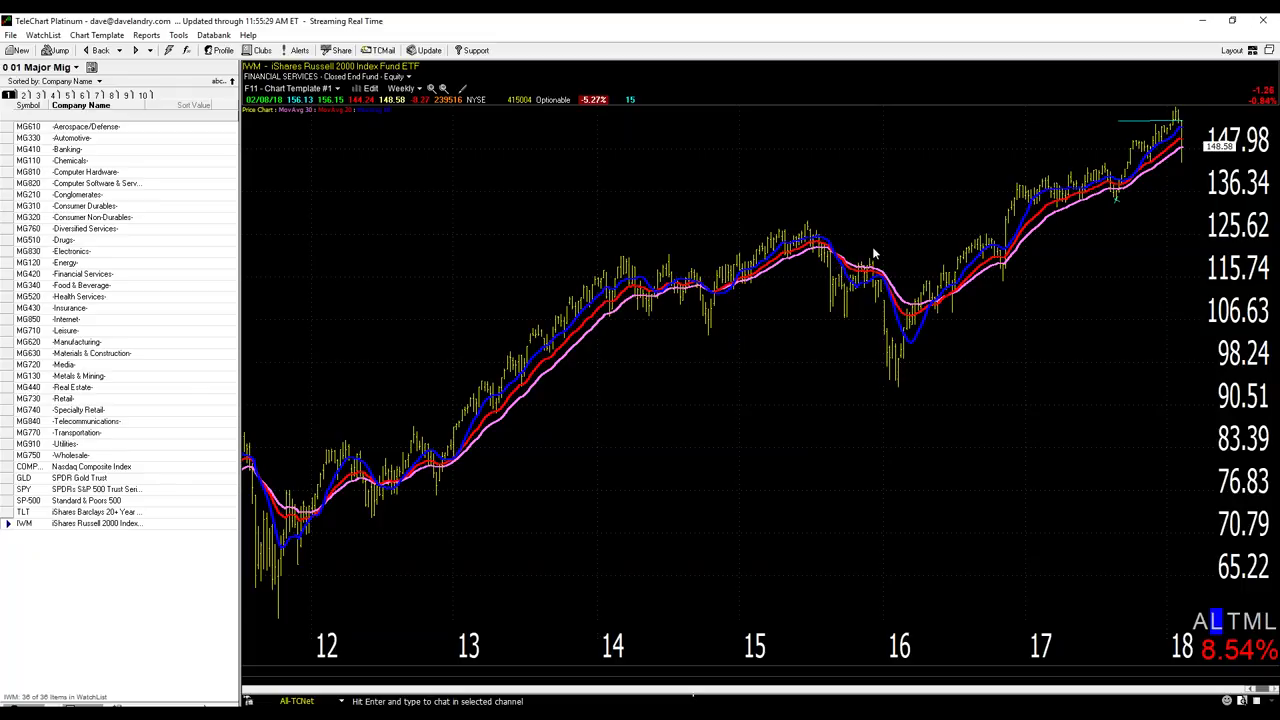
- Draw two short trendlines down toward the recent lows, then return to daily bars
drag(932, 173, 848, 258)
drag(899, 219, 850, 254)
key(d)
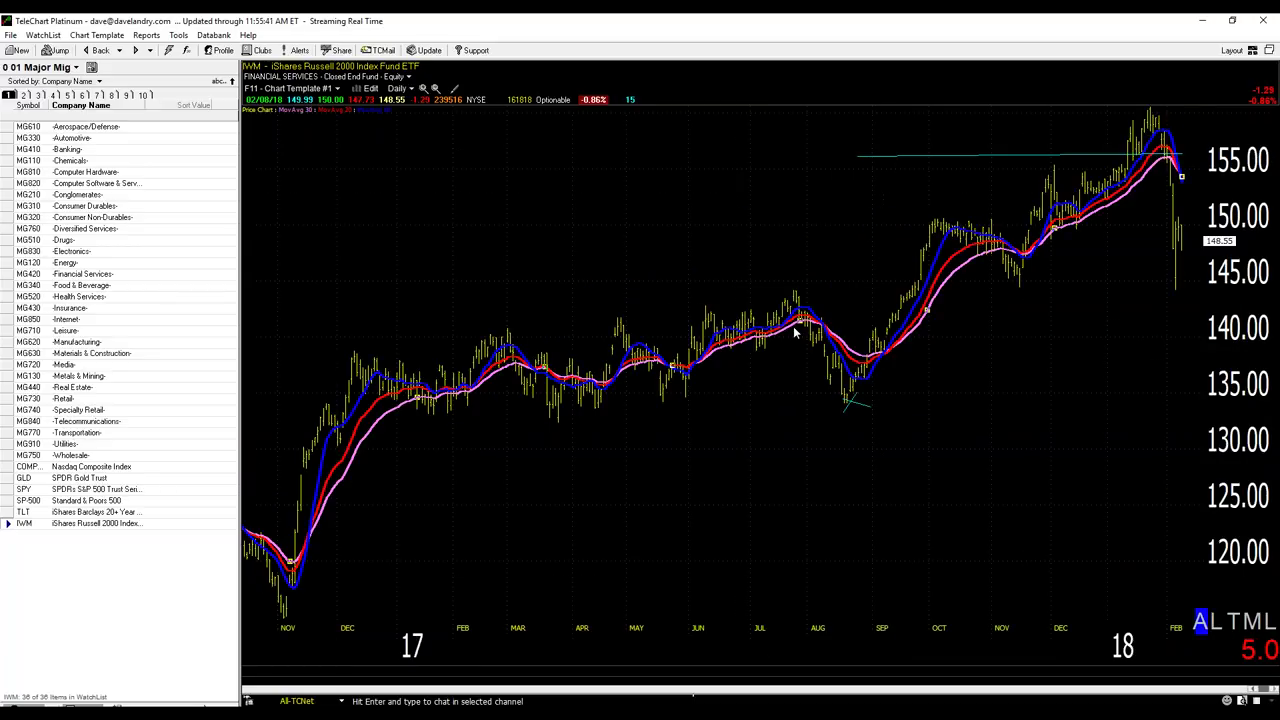
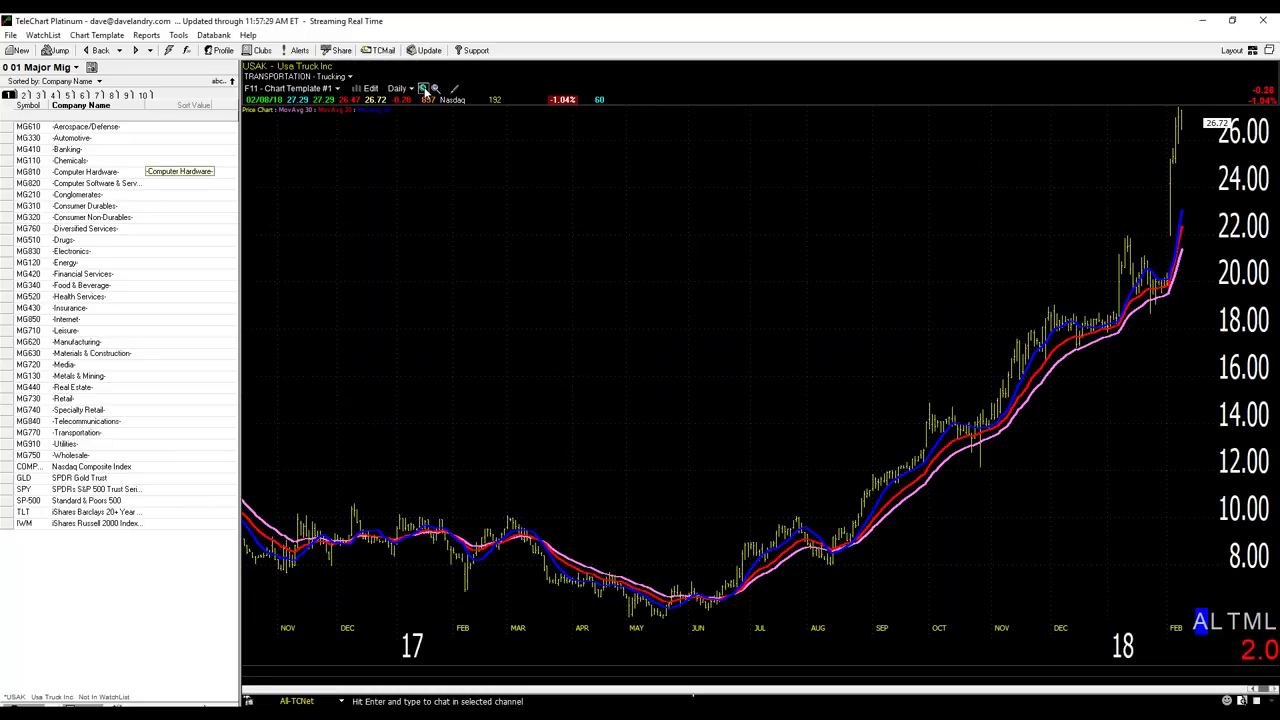
- Zoom the USAK chart in two levels to show October through February
click(424, 89)
click(424, 89)
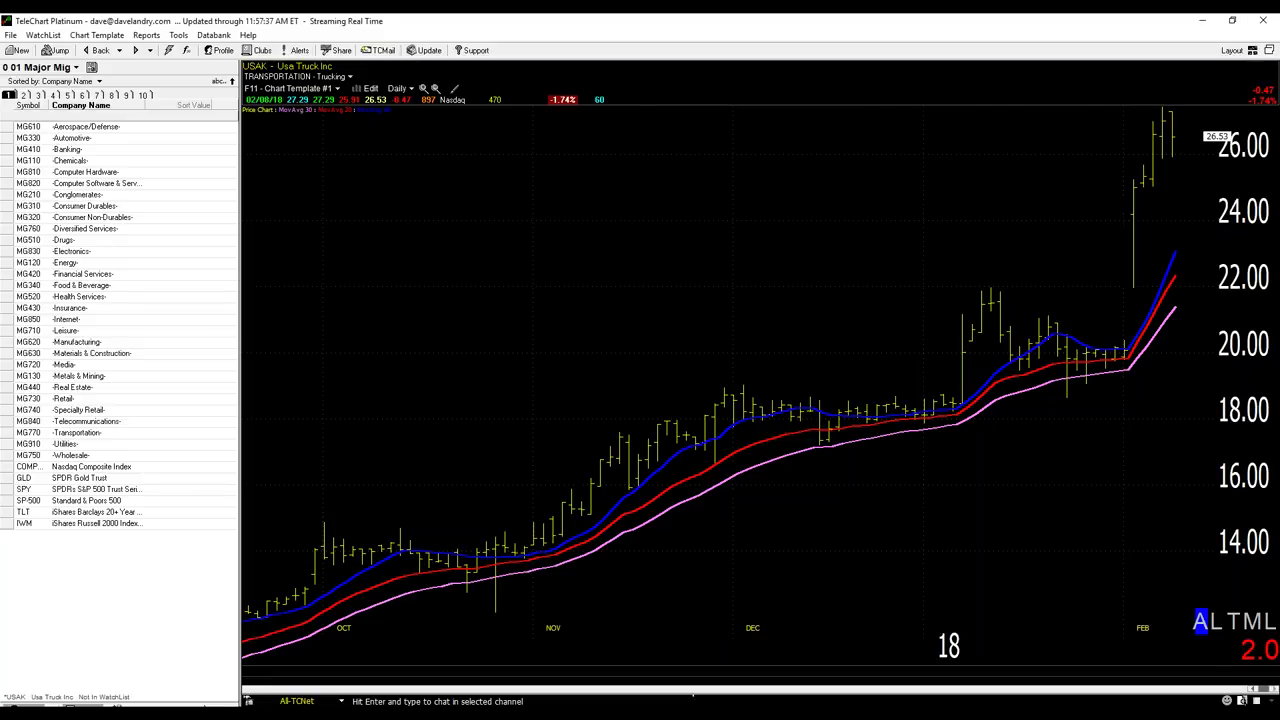
- Load the VIX-X chart and check the percent rise from the late-January low to the February spike
text(VIX-X)
key(Return)
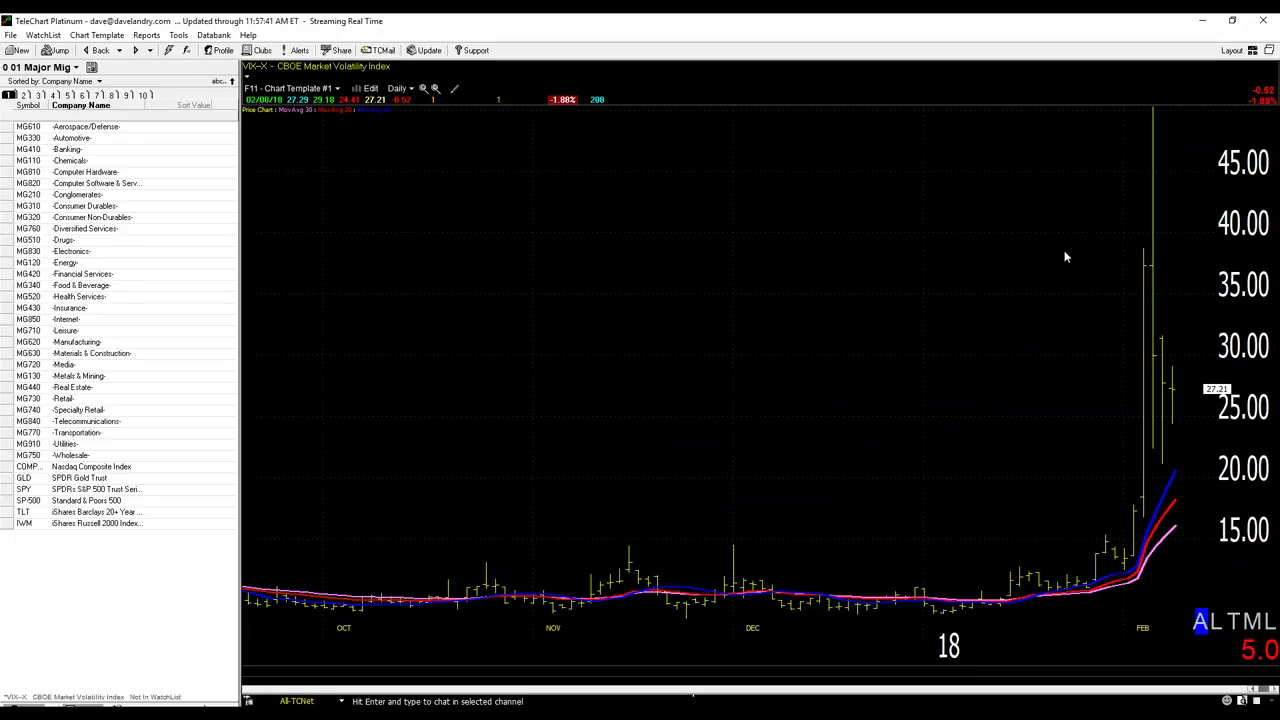
click(1080, 530)
mouse_move(1080, 530)
mouse_down()
mouse_move(1150, 180)
mouse_move(1142, 266)
mouse_up()
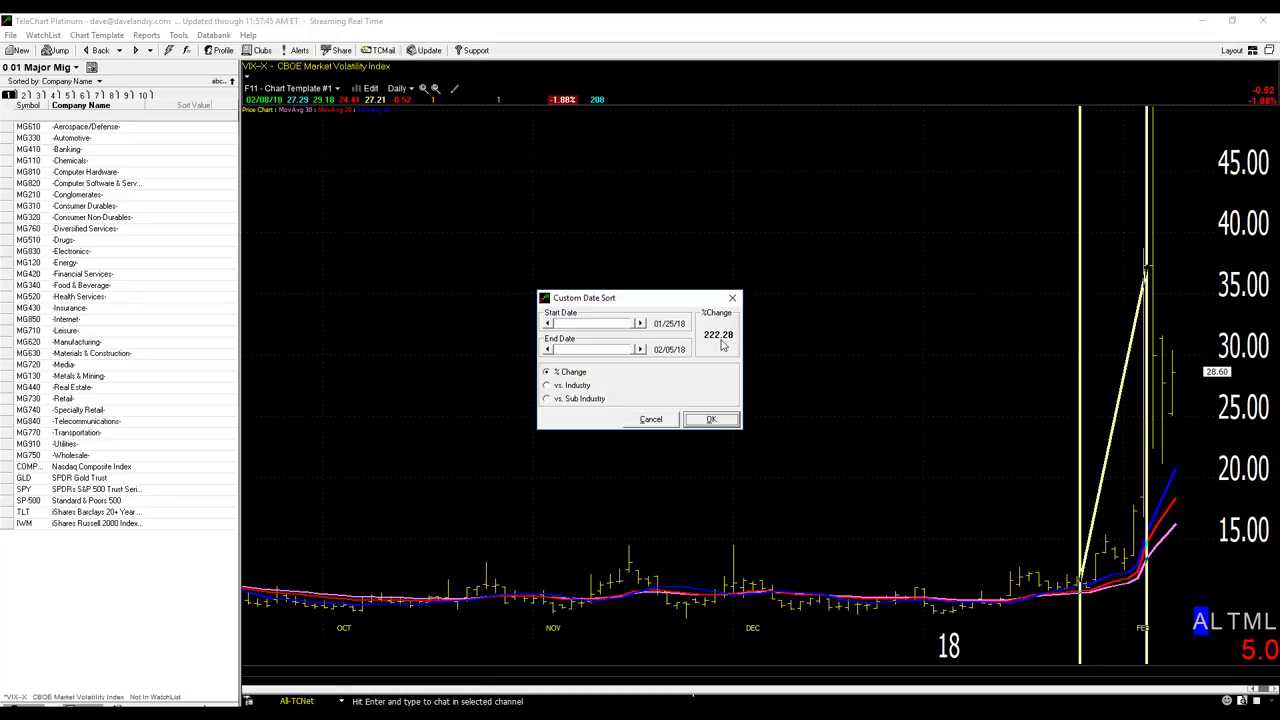
click(650, 419)
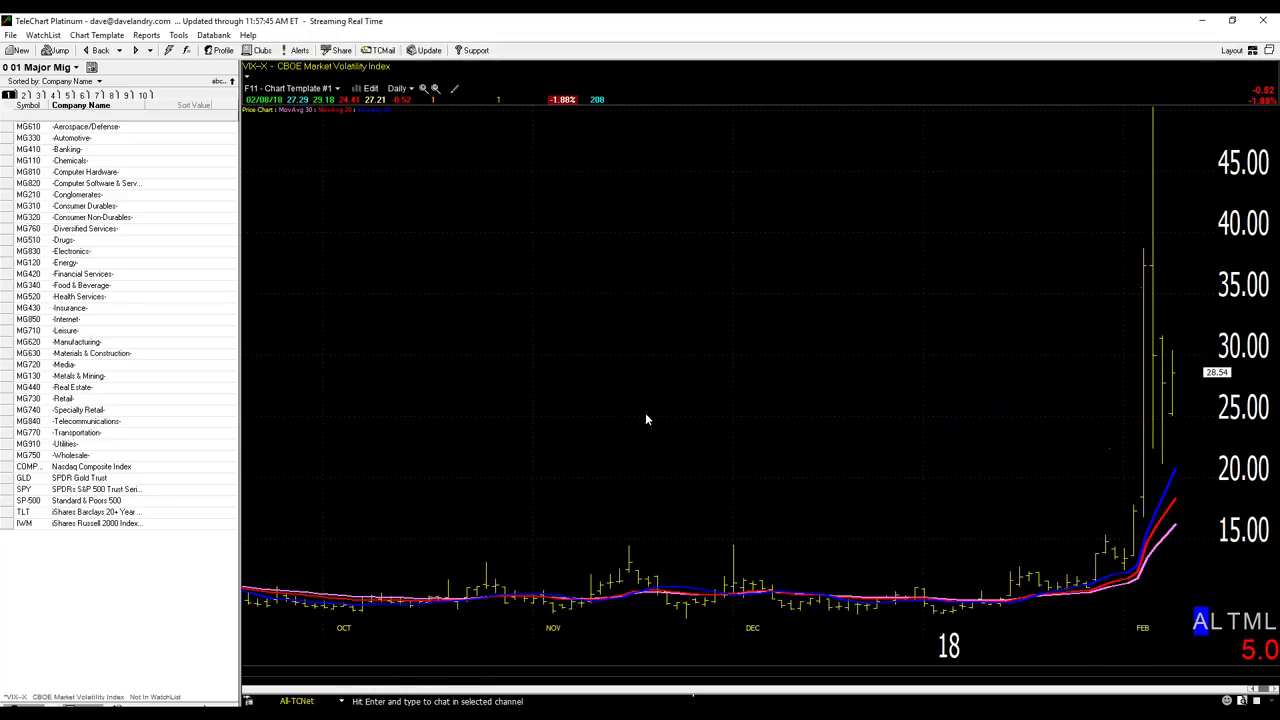
- Draw arrows marking the two February spike highs near 38 and 50
drag(1013, 267, 1128, 269)
drag(990, 157, 1146, 157)
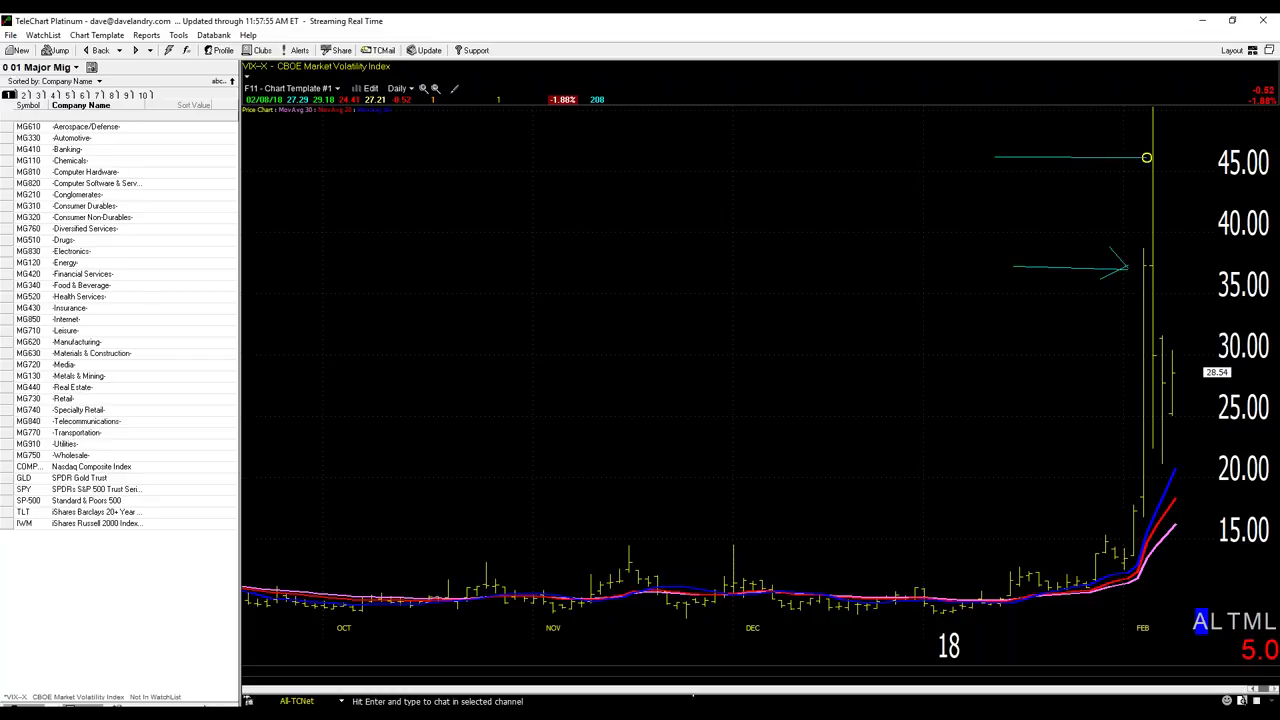
click(1114, 163)
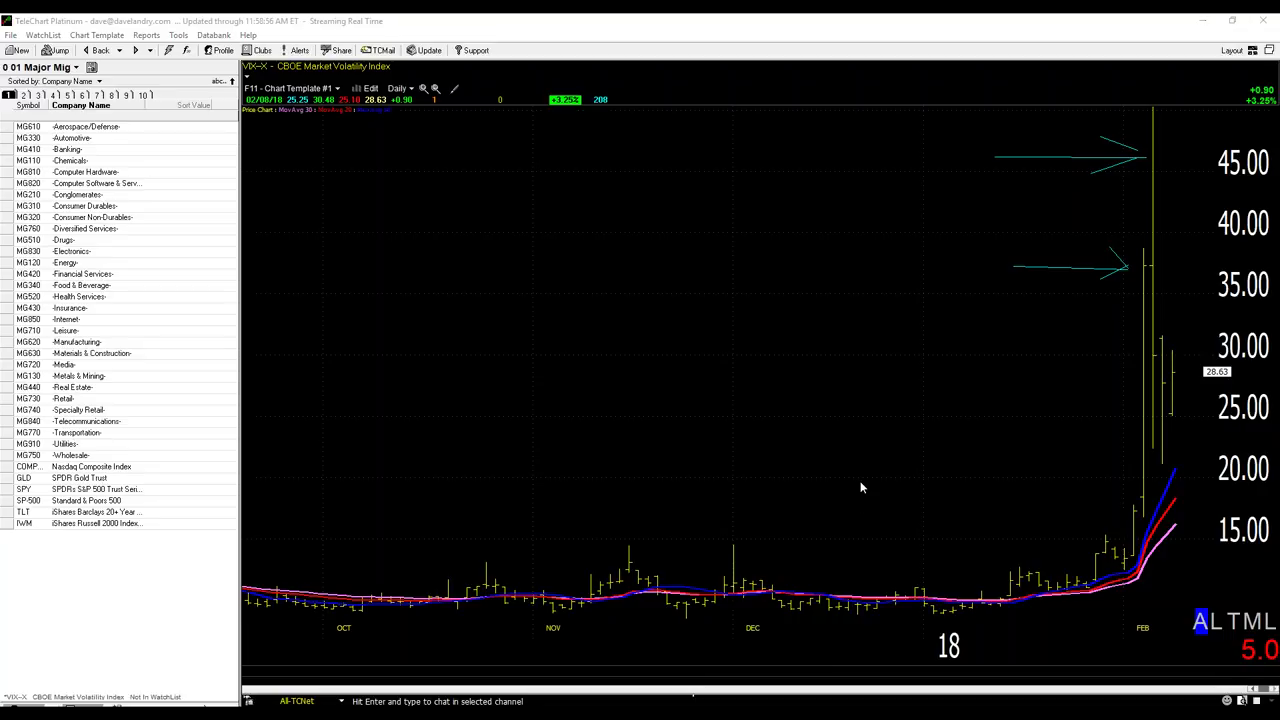
- Load the XIV VelocityShares Daily Inverse VIX Short Term ETN chart
key(Return)
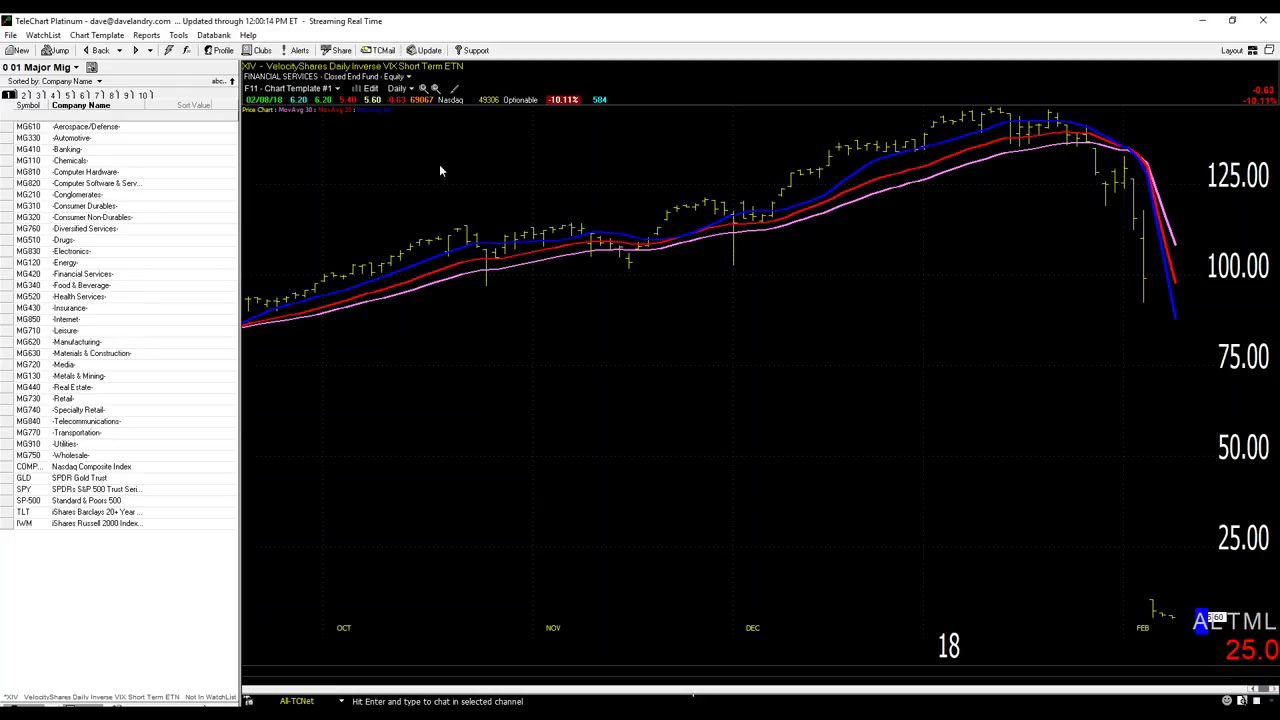
- Zoom the XIV chart out one level to span April through February
click(436, 89)
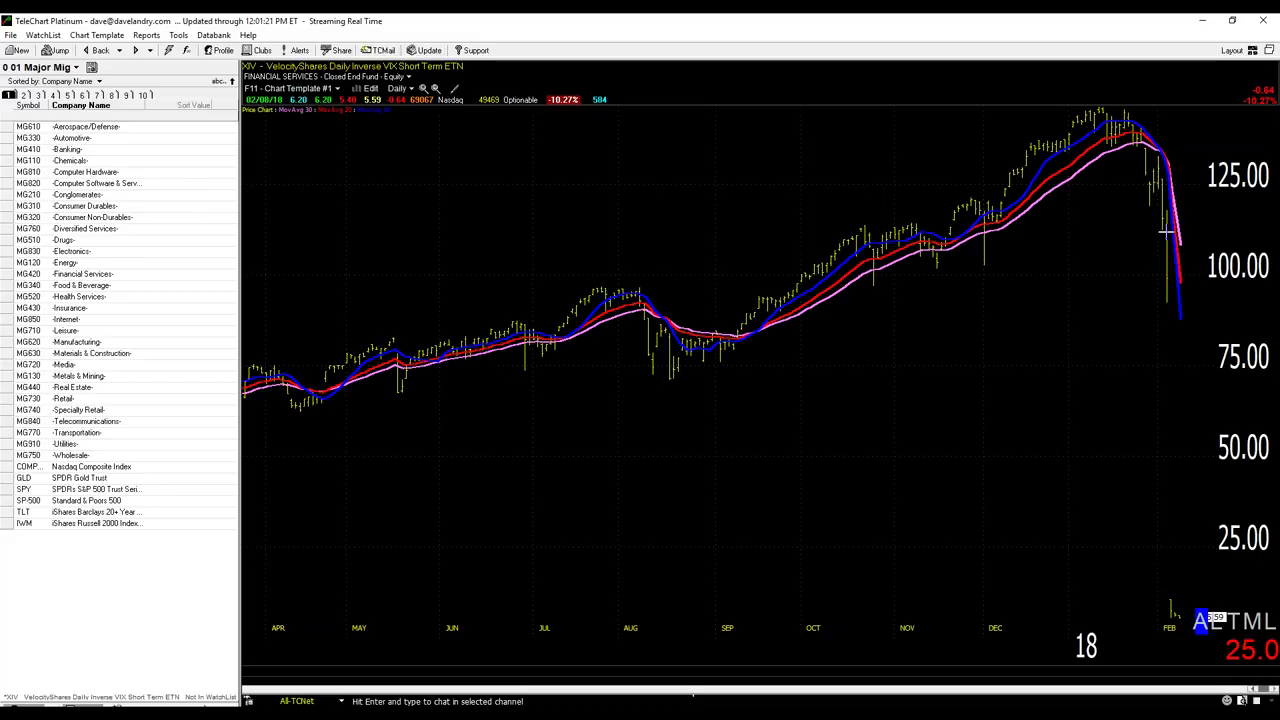
drag(1167, 230, 1181, 235)
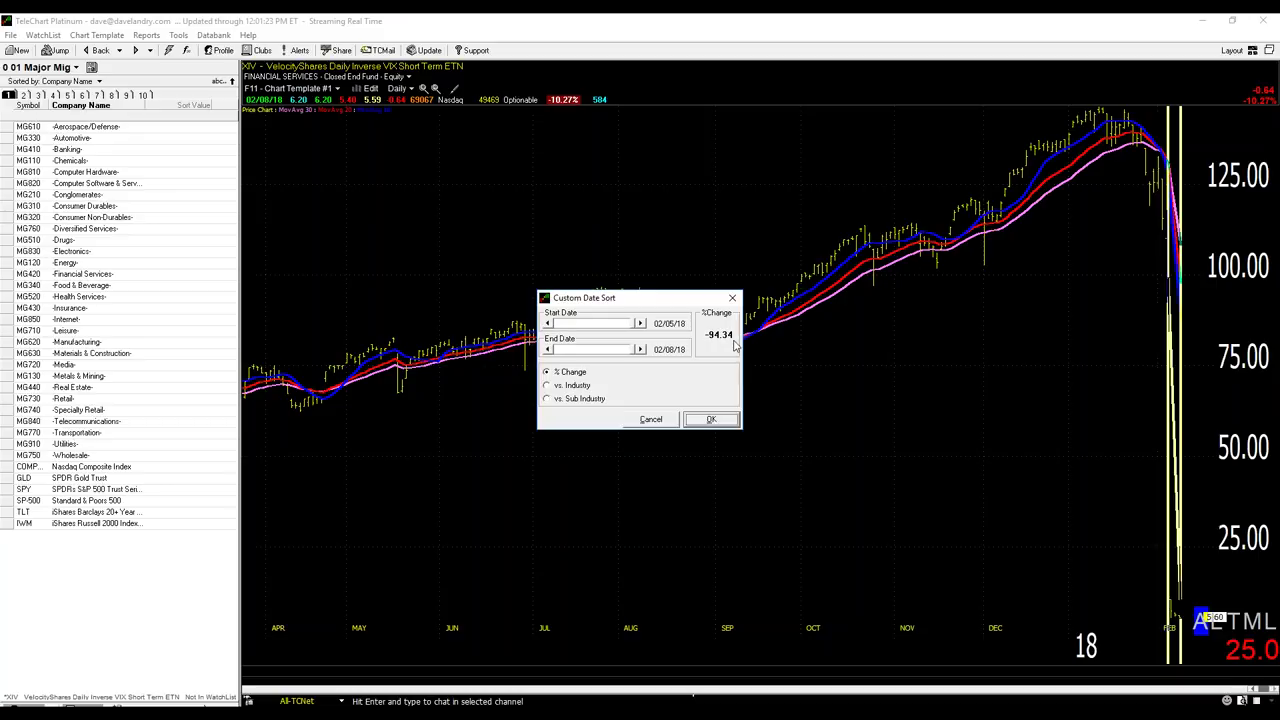
click(651, 419)
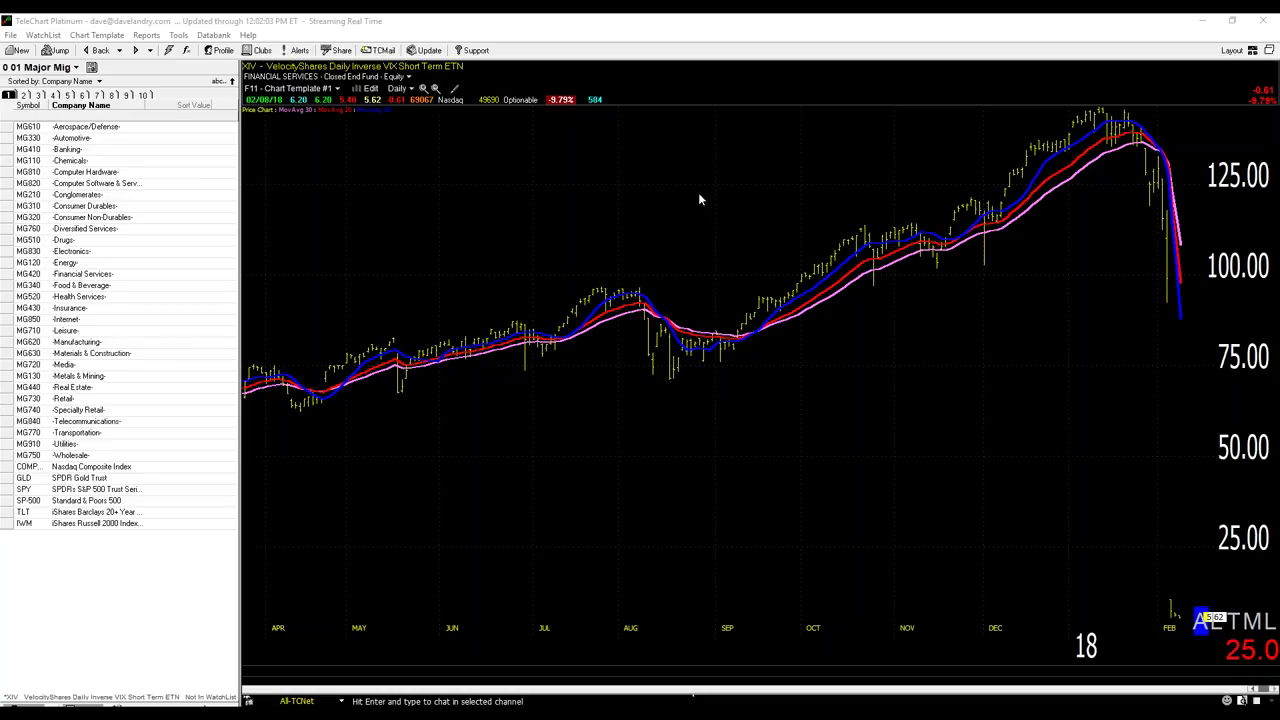
- Load the SP-500 chart and read the crosshair price details for 01/26/18 and 02/06/18
text(SP-500)
key(Return)
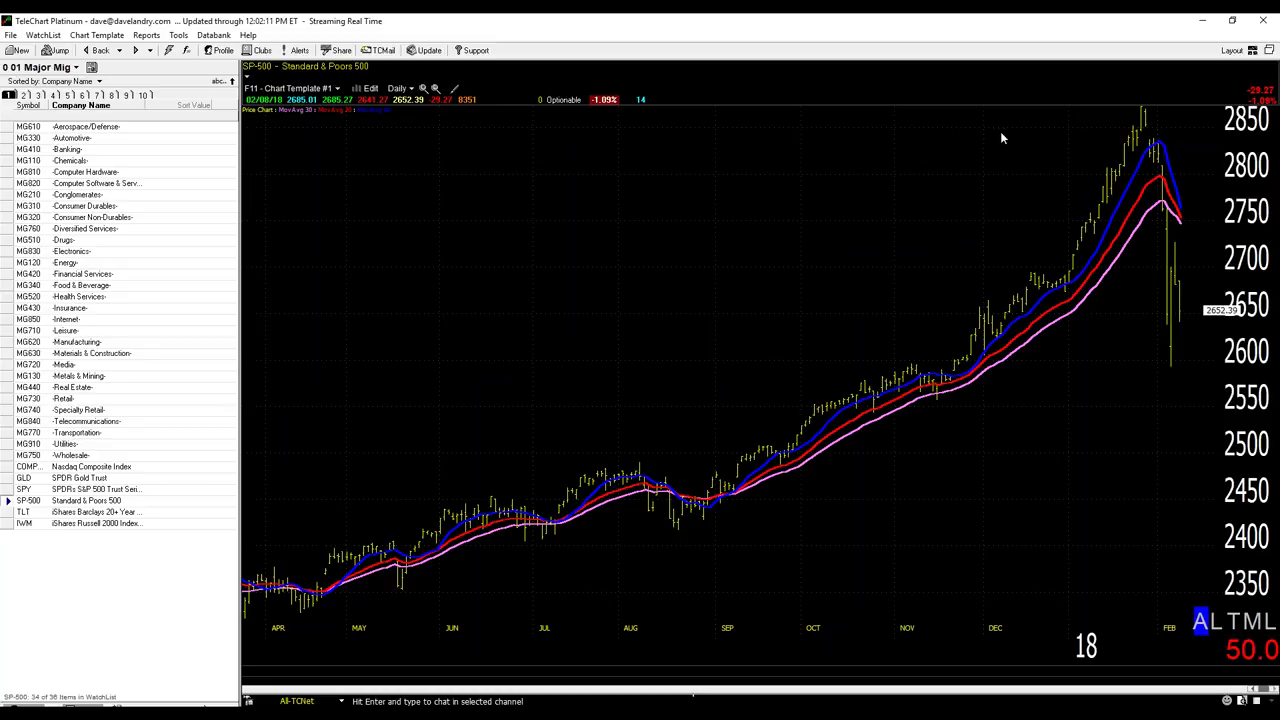
click(1106, 143)
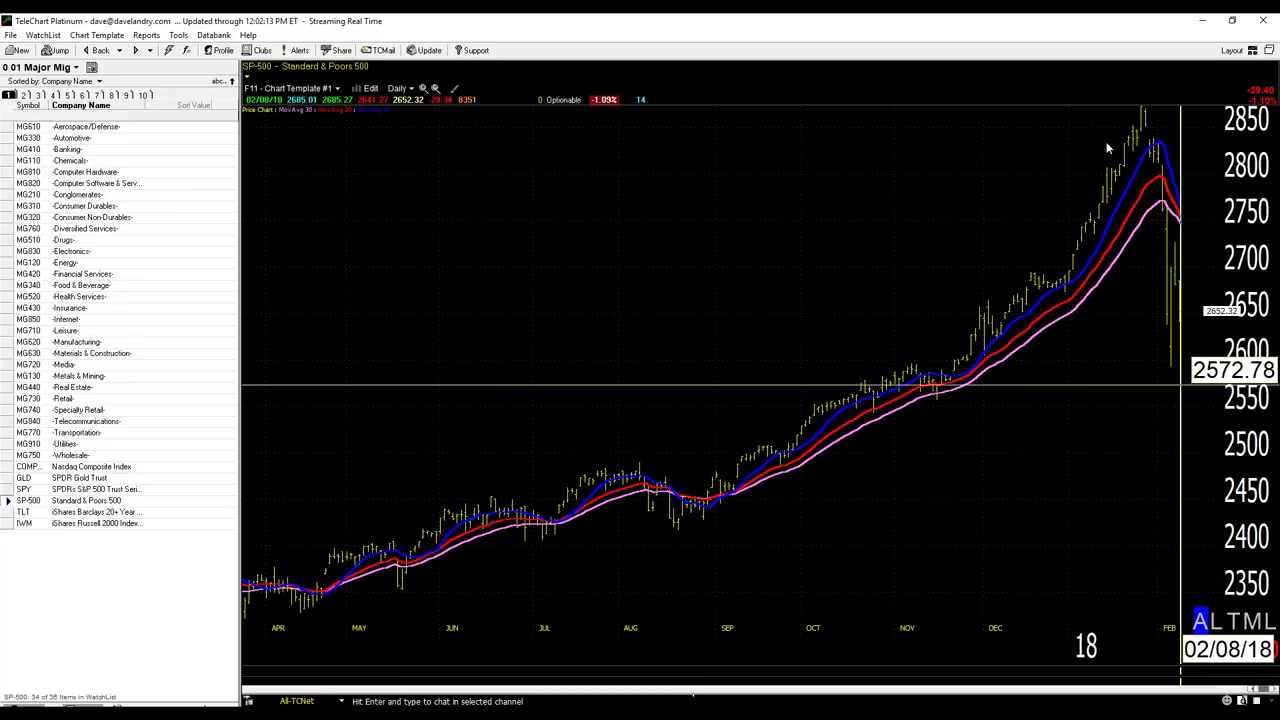
key(Right)
key(Right)
key(Right)
key(Right)
key(Right)
key(Right)
key(Right)
key(Right)
key(Right)
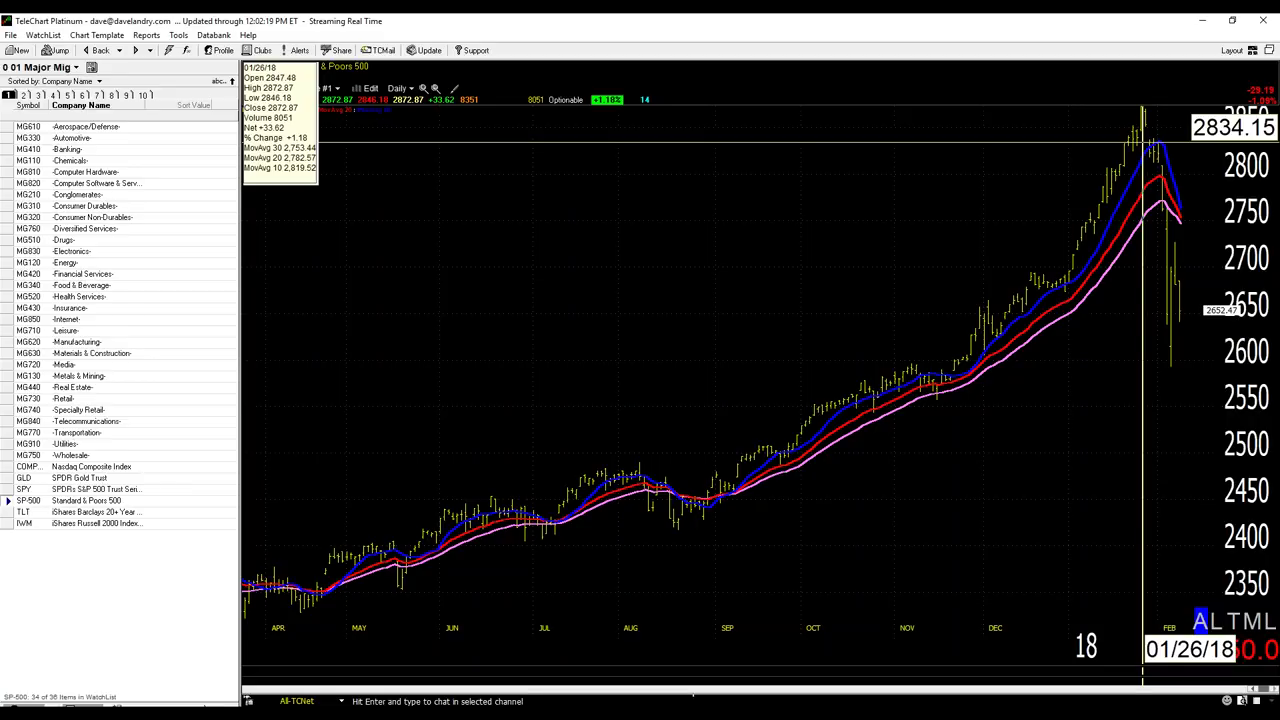
key(Right)
key(Right)
key(Right)
key(Right)
key(Right)
key(Right)
key(Right)
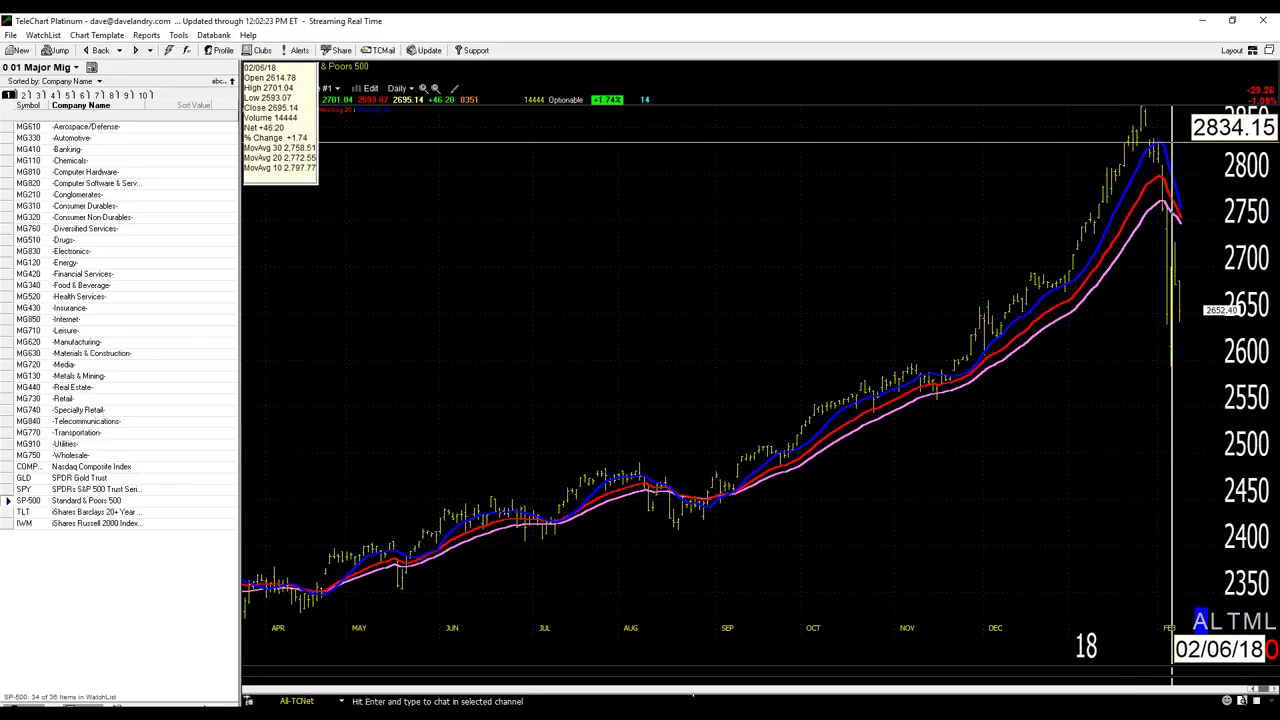
key(Escape)
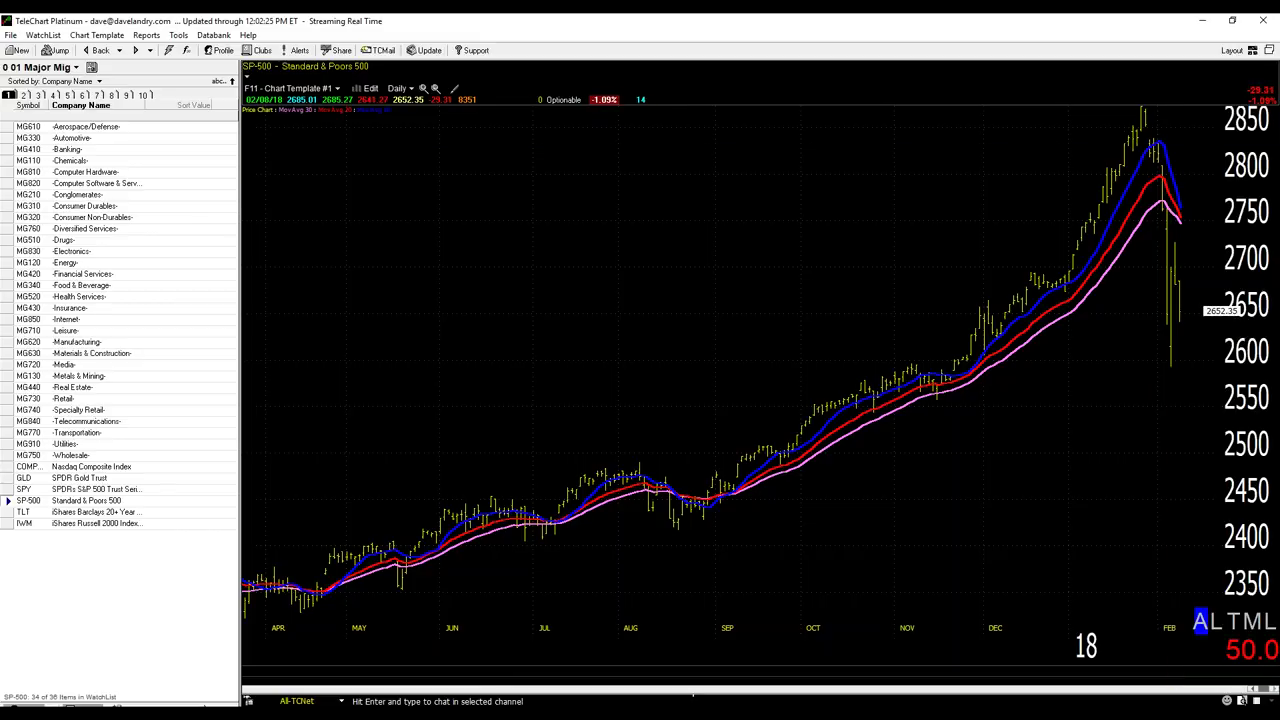
- Draw retracement levels from the 2850 January high to the February low, then zoom in twice
click(454, 90)
click(577, 105)
drag(1143, 106, 1175, 364)
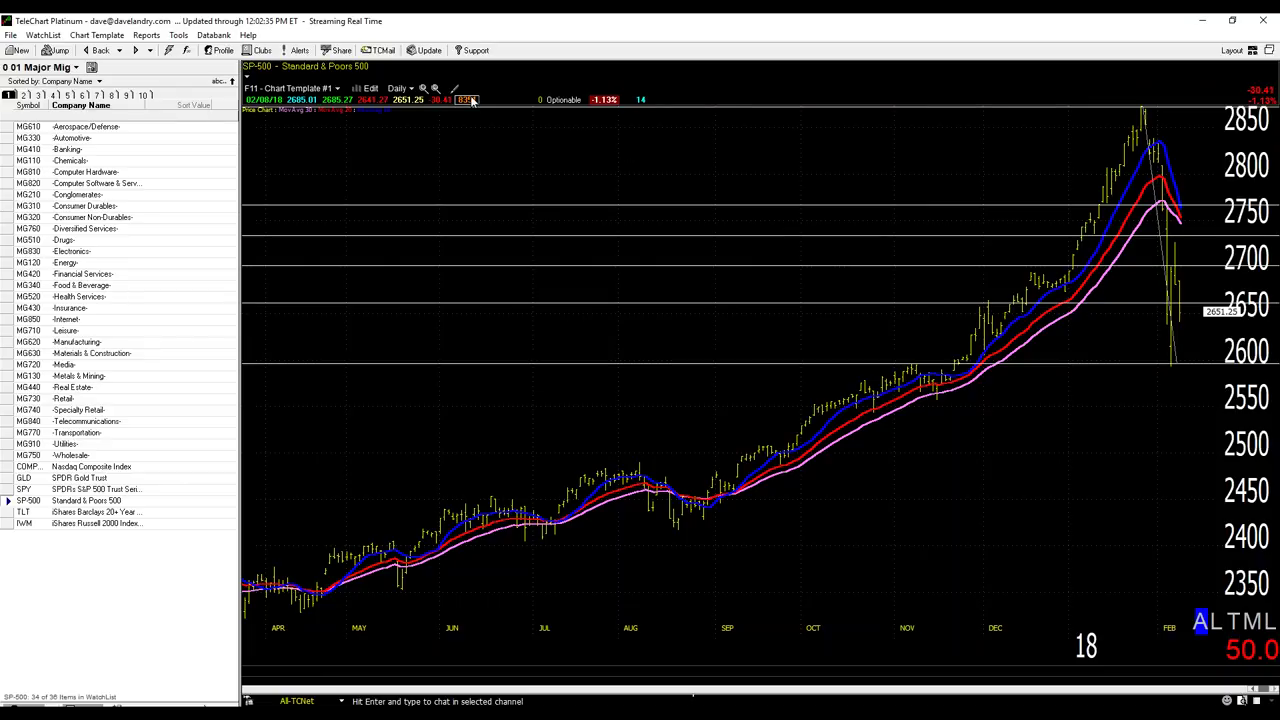
click(424, 88)
click(424, 88)
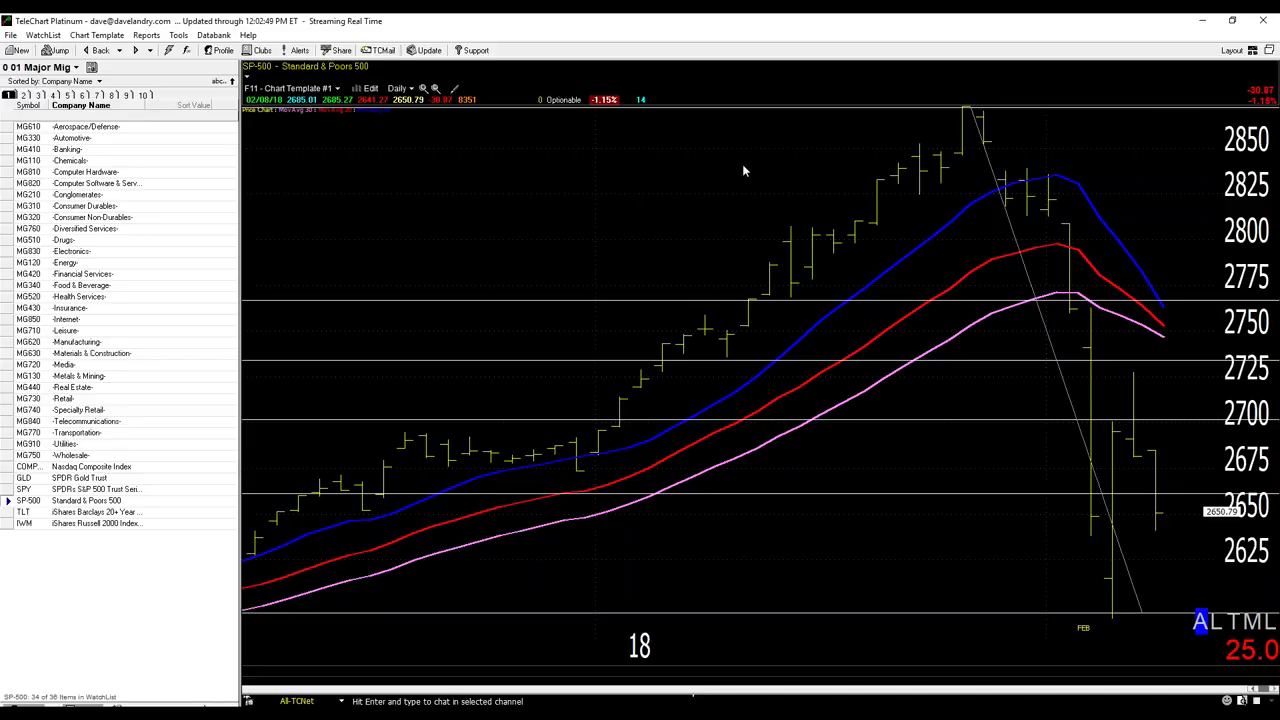
- Switch the SP-500 to Chart Template #2 and place an X near the 2725 level
key(F2)
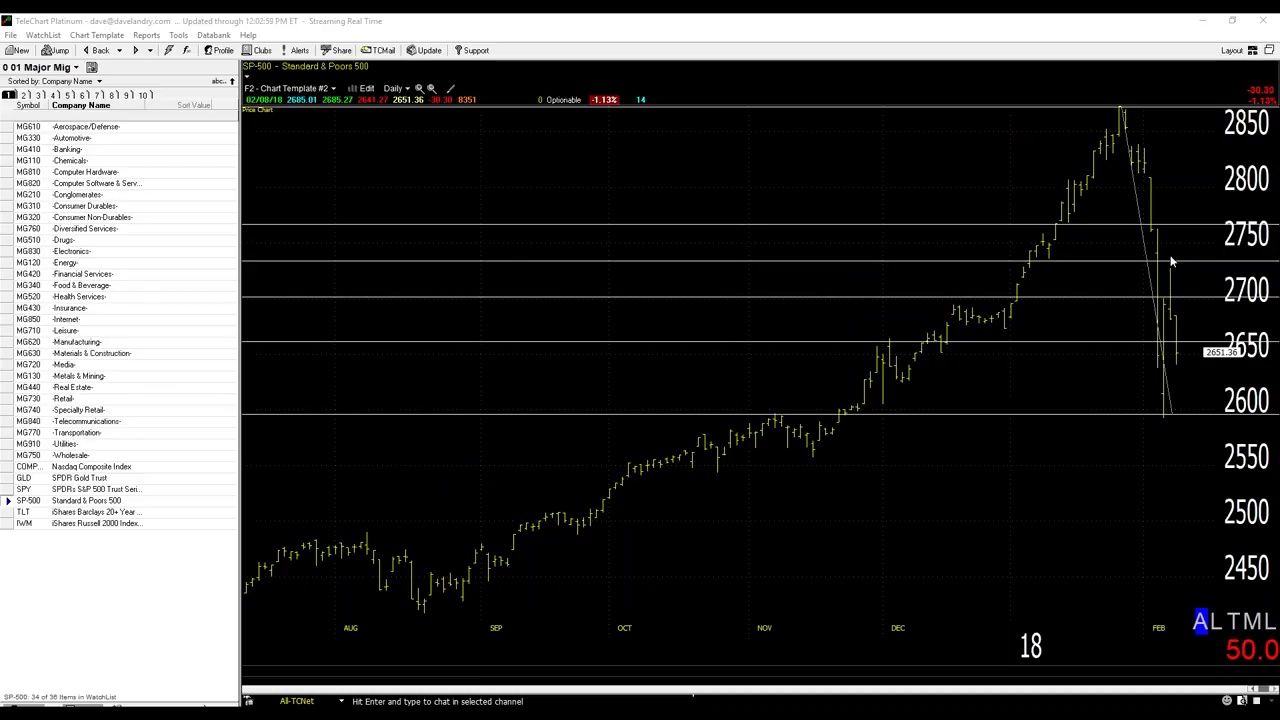
click(1111, 262)
- Load USAK and draw crossing trendlines near 20.00 plus a line along the spike
text(USAK)
key(Return)
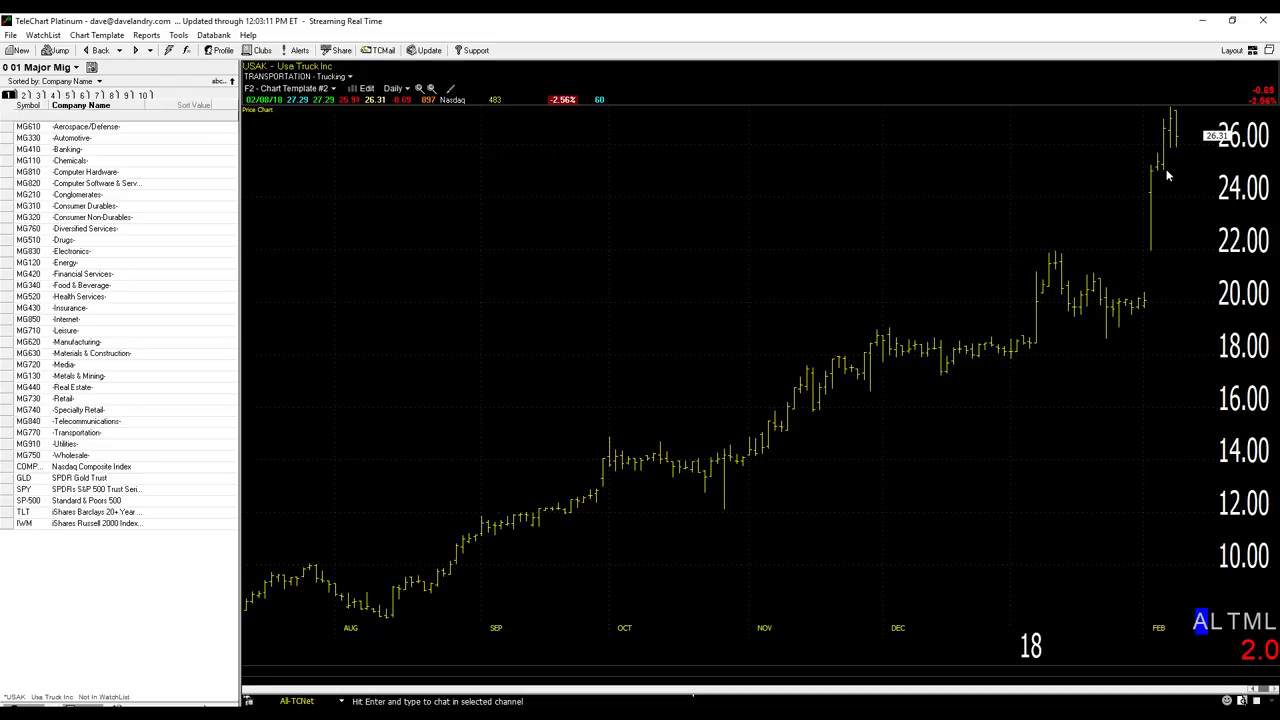
mouse_move(1167, 290)
mouse_down()
mouse_move(1178, 293)
mouse_move(1153, 262)
mouse_up()
drag(1142, 172, 1178, 112)
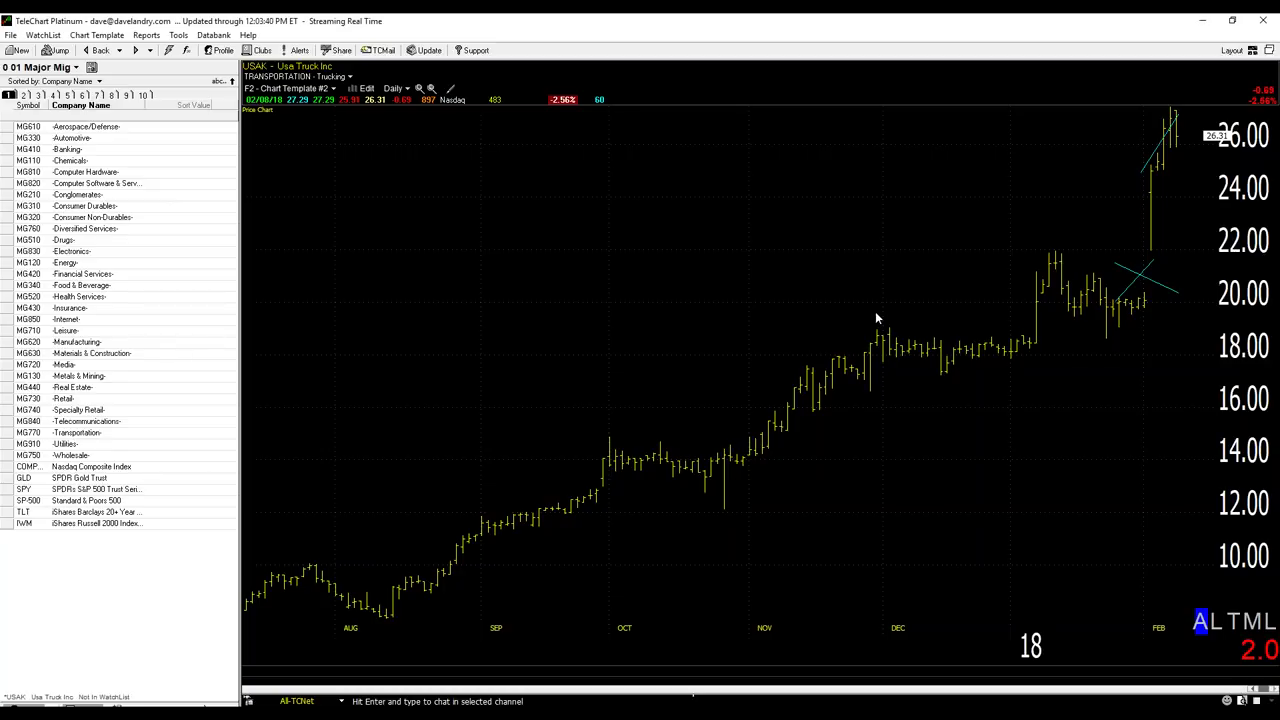
- Move to the RF chart and zoom to the October–February range
key(space)
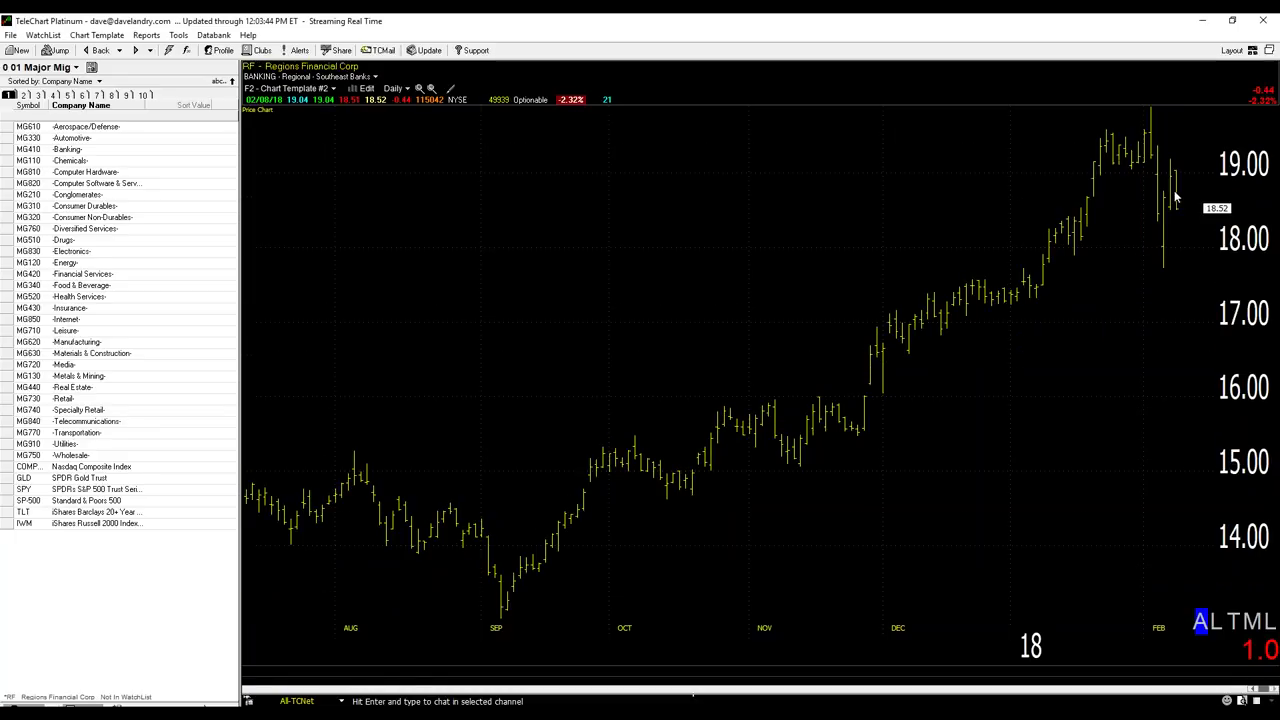
click(431, 88)
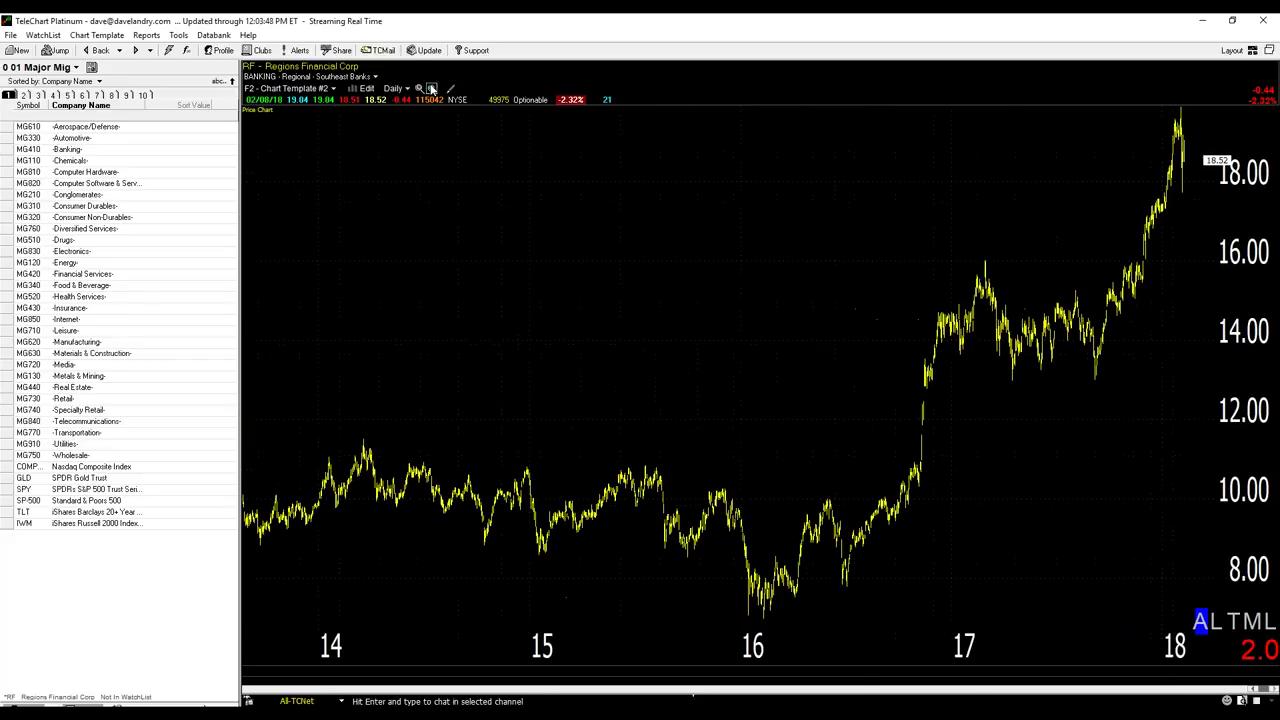
click(420, 88)
click(420, 88)
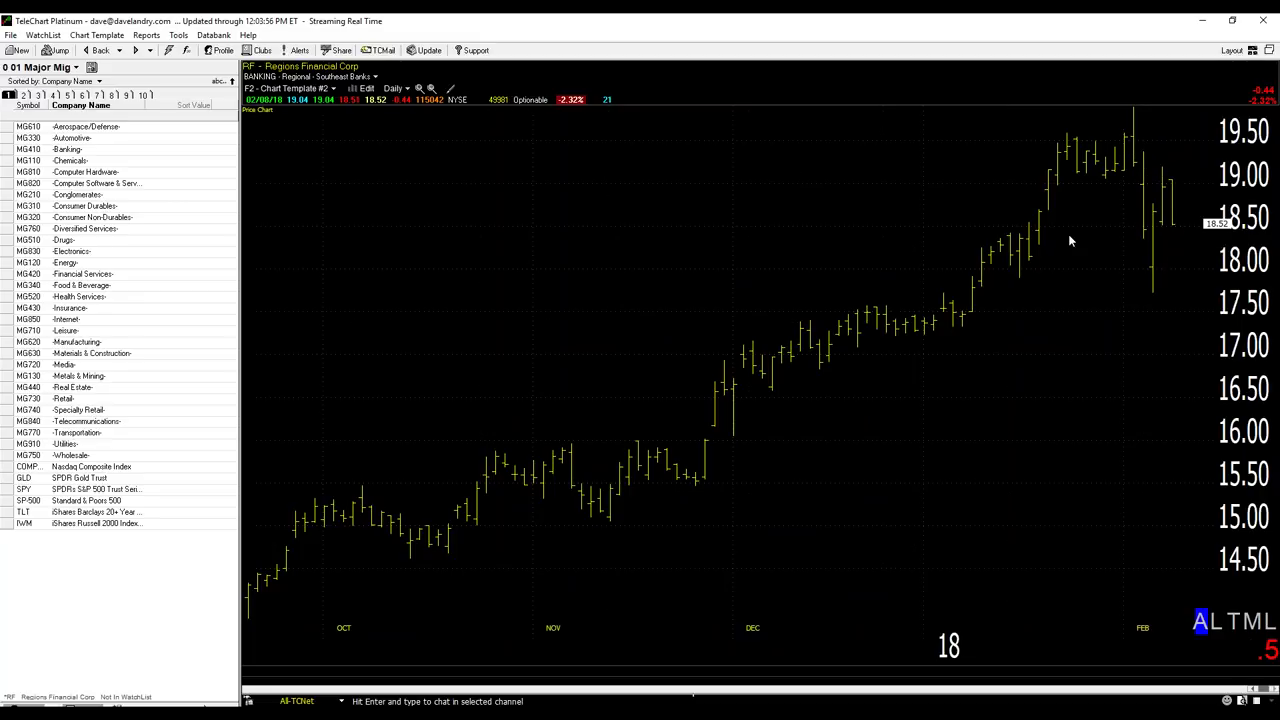
- Draw a horizontal line at the 19.55 highs, then return to USAK
drag(1156, 128, 1004, 128)
drag(1082, 129, 1093, 133)
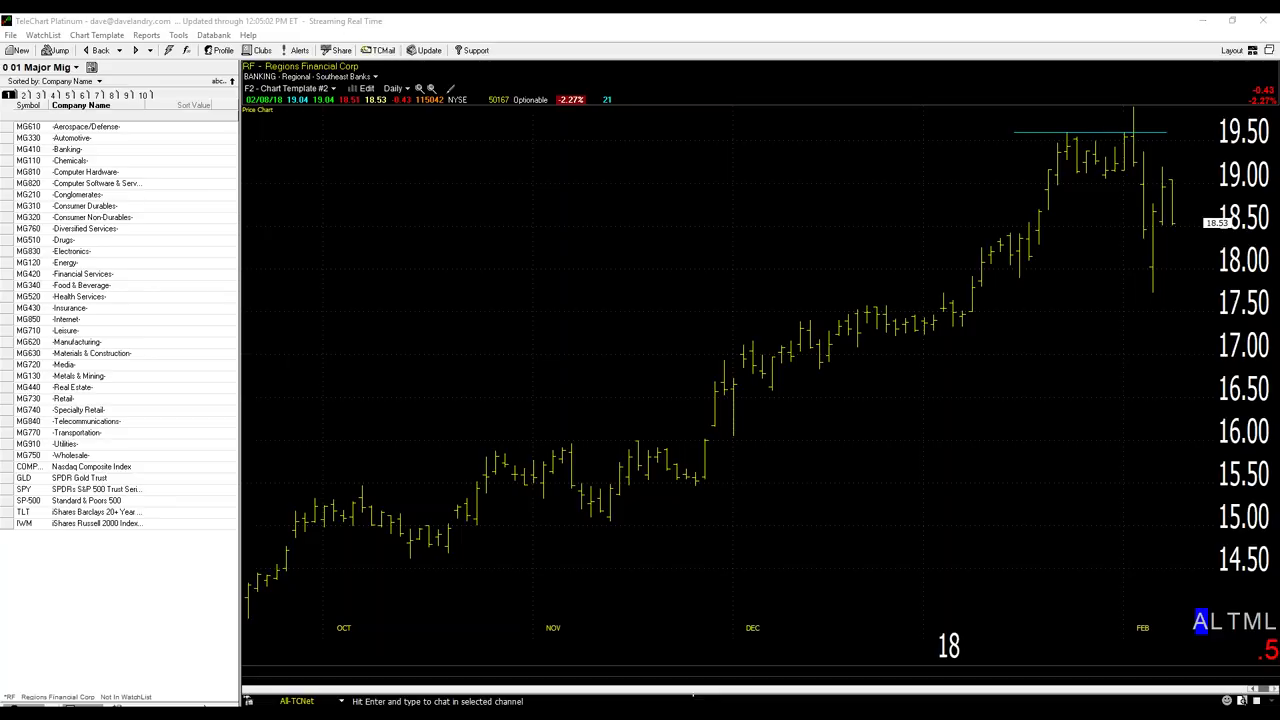
key(space)
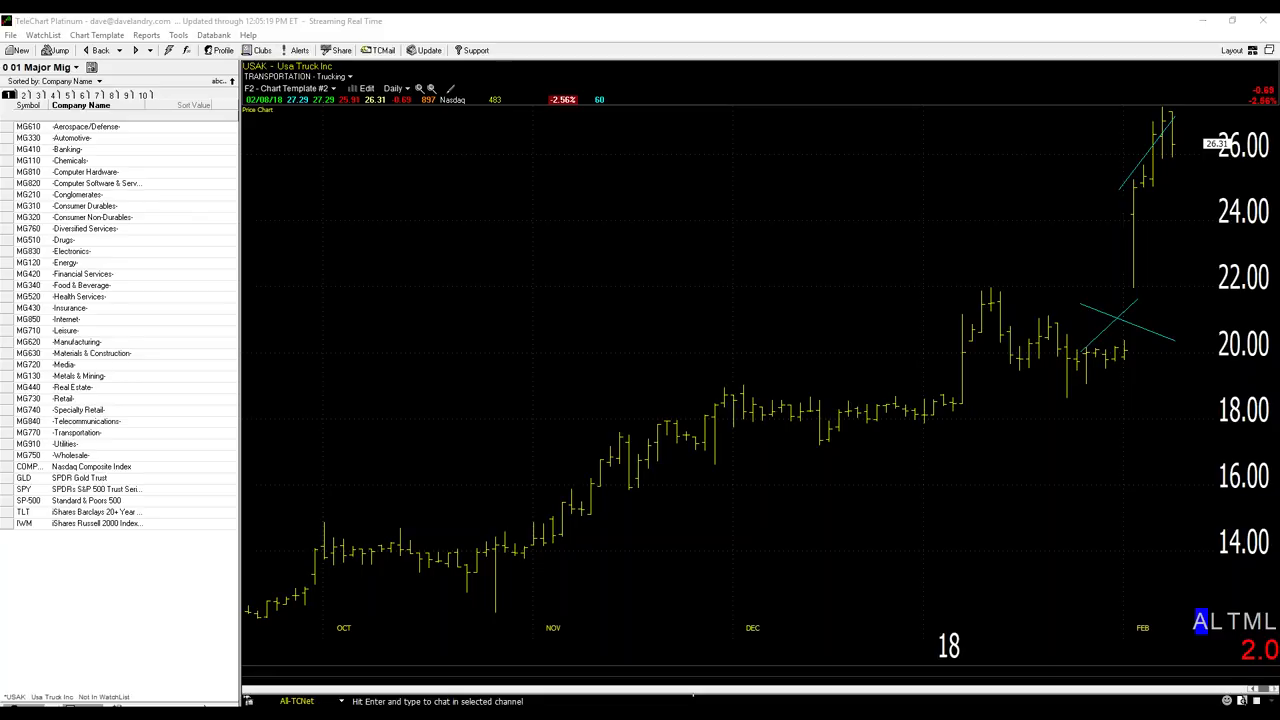
- Advance to the ARMO BioSciences daily chart, zoomed on the February bars
key(Return)
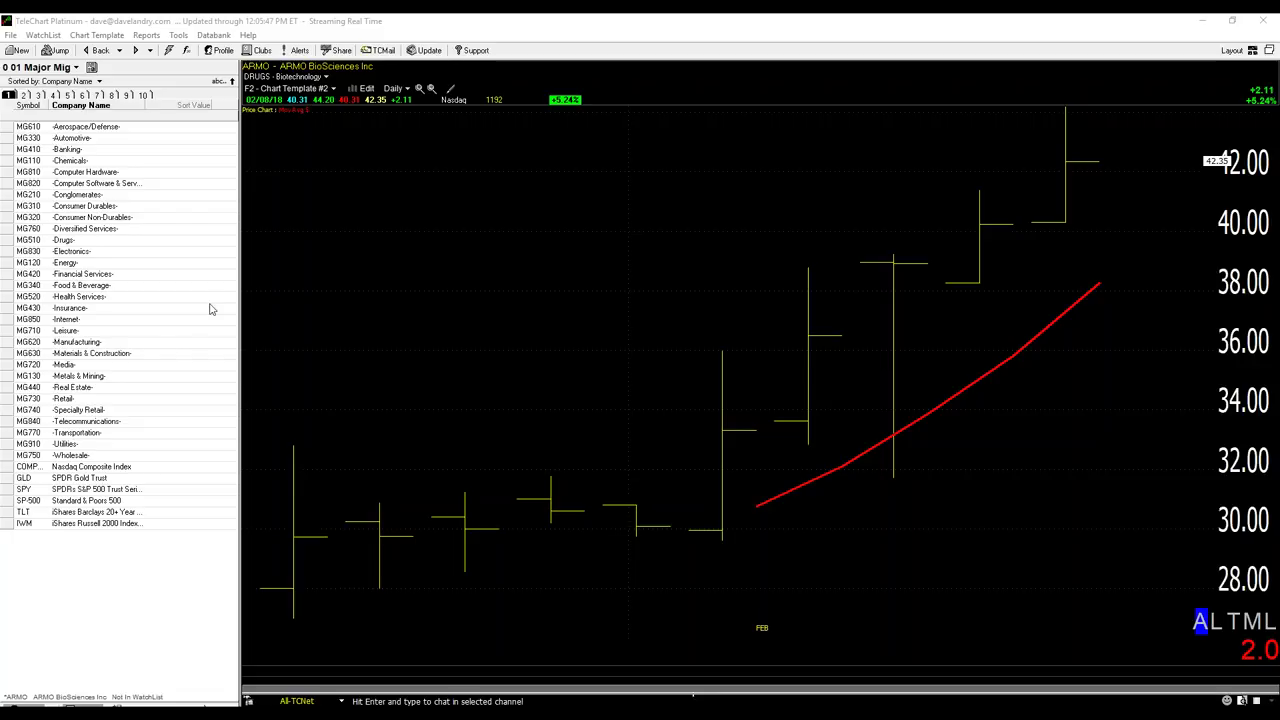
- Sketch three lines on the ARMO chart: a short trend line, a horizontal near 36, and a sloping line
click(765, 333)
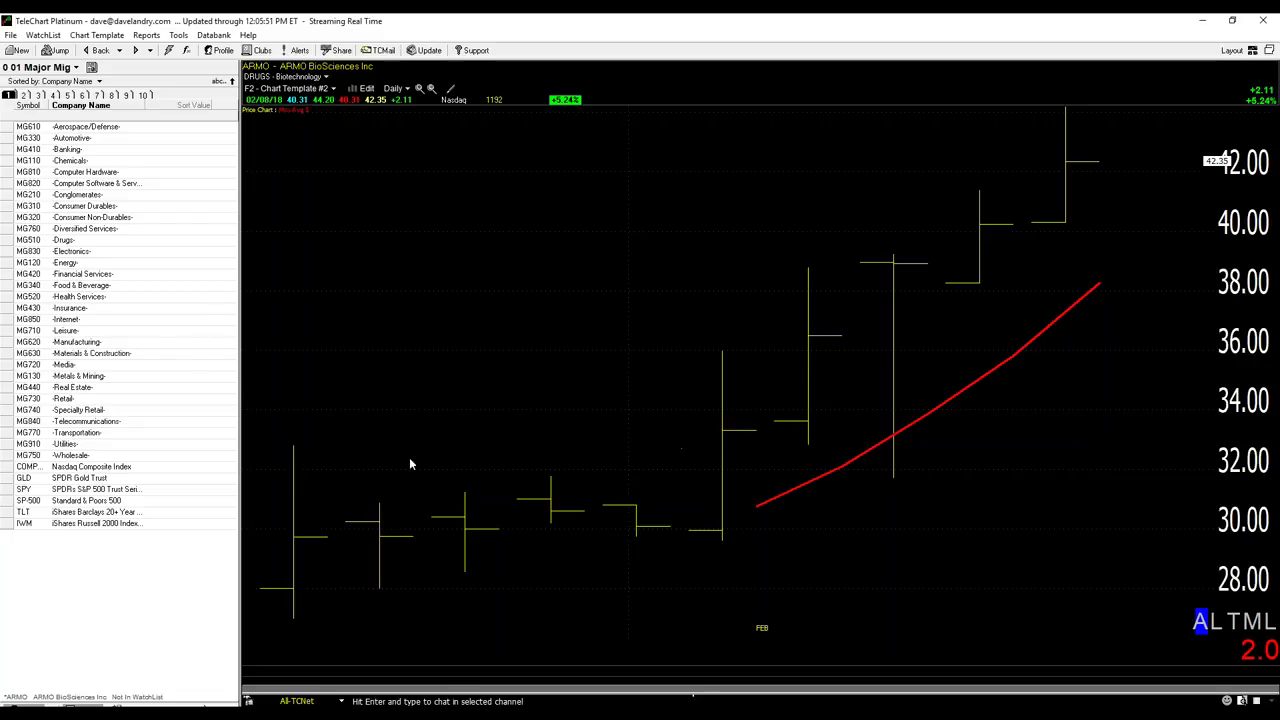
mouse_move(777, 451)
mouse_down()
mouse_move(840, 474)
mouse_move(790, 498)
mouse_up()
mouse_move(610, 342)
mouse_down()
mouse_move(838, 337)
mouse_move(804, 337)
mouse_up()
drag(757, 292, 757, 357)
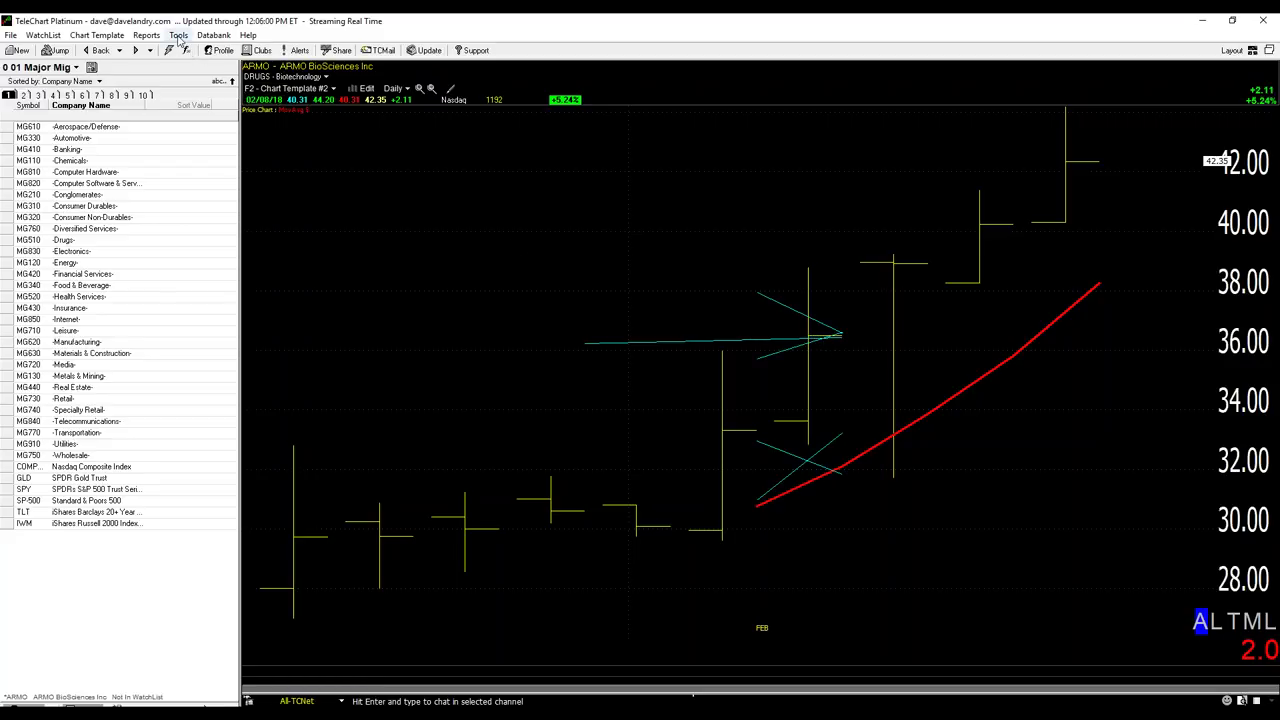
- Erase all drawn lines with Tools > Drawing Tools > Erase All
click(178, 35)
mouse_move(225, 65)
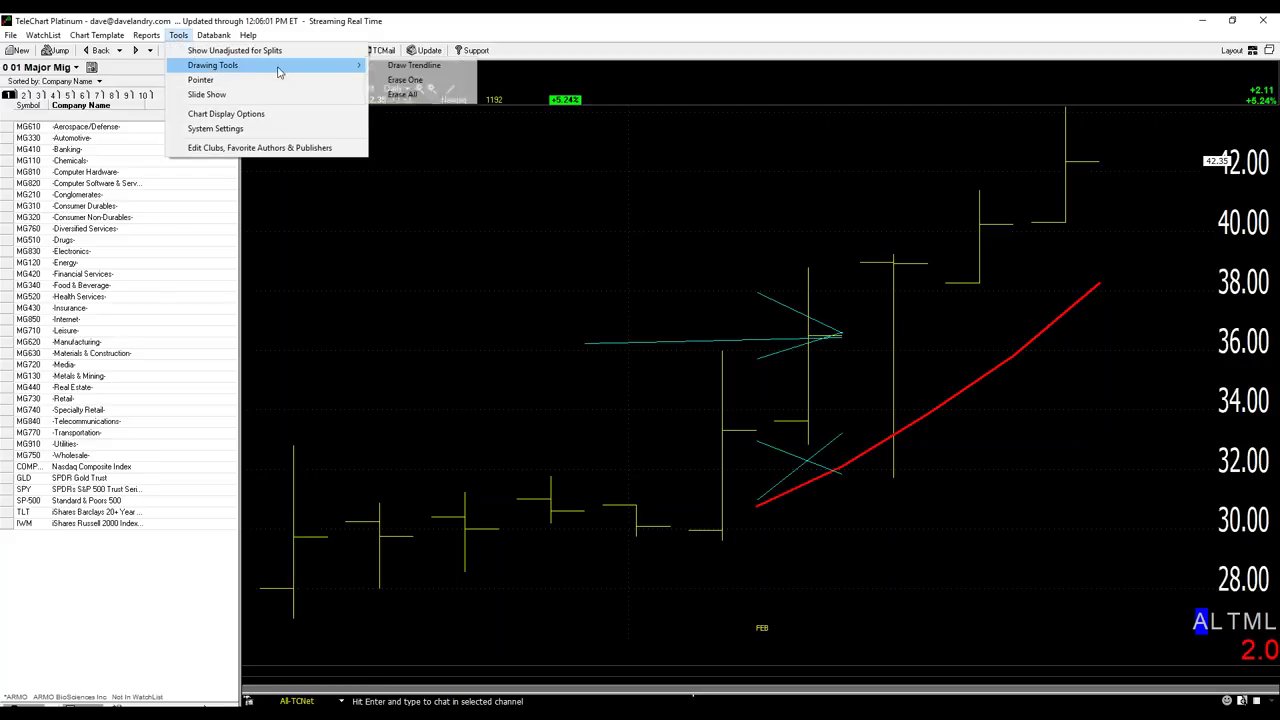
click(402, 94)
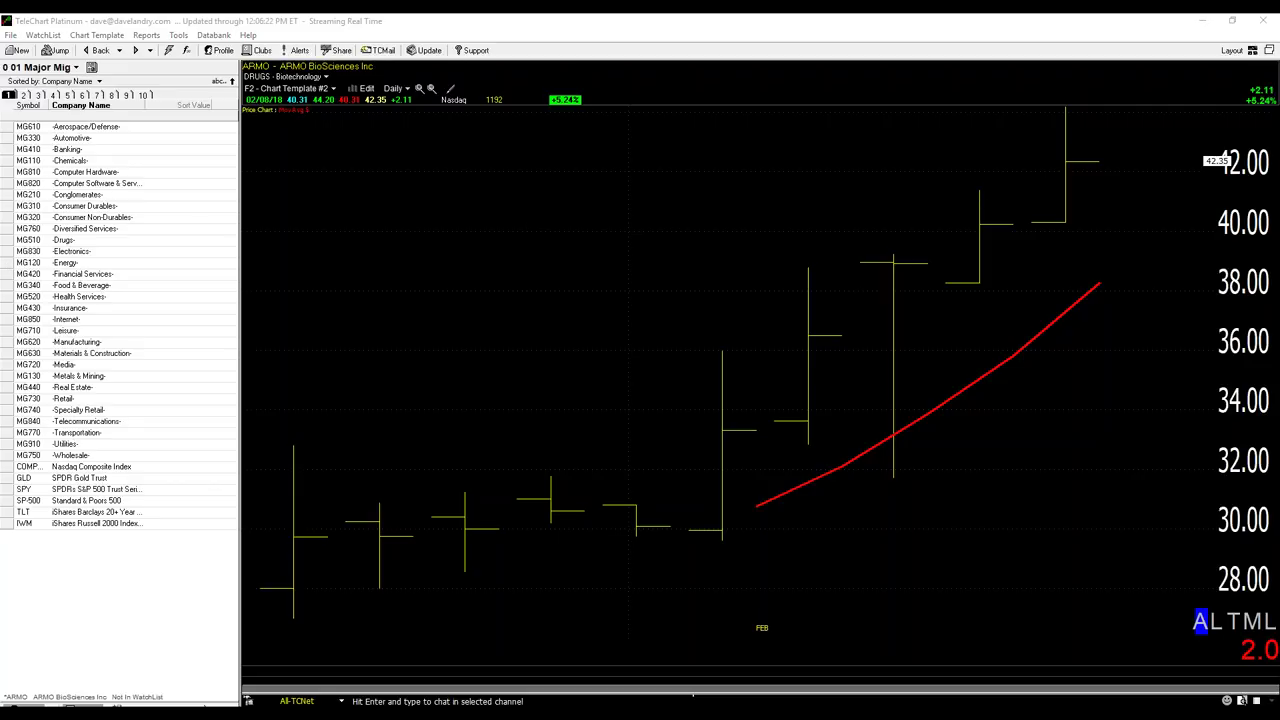
click(496, 215)
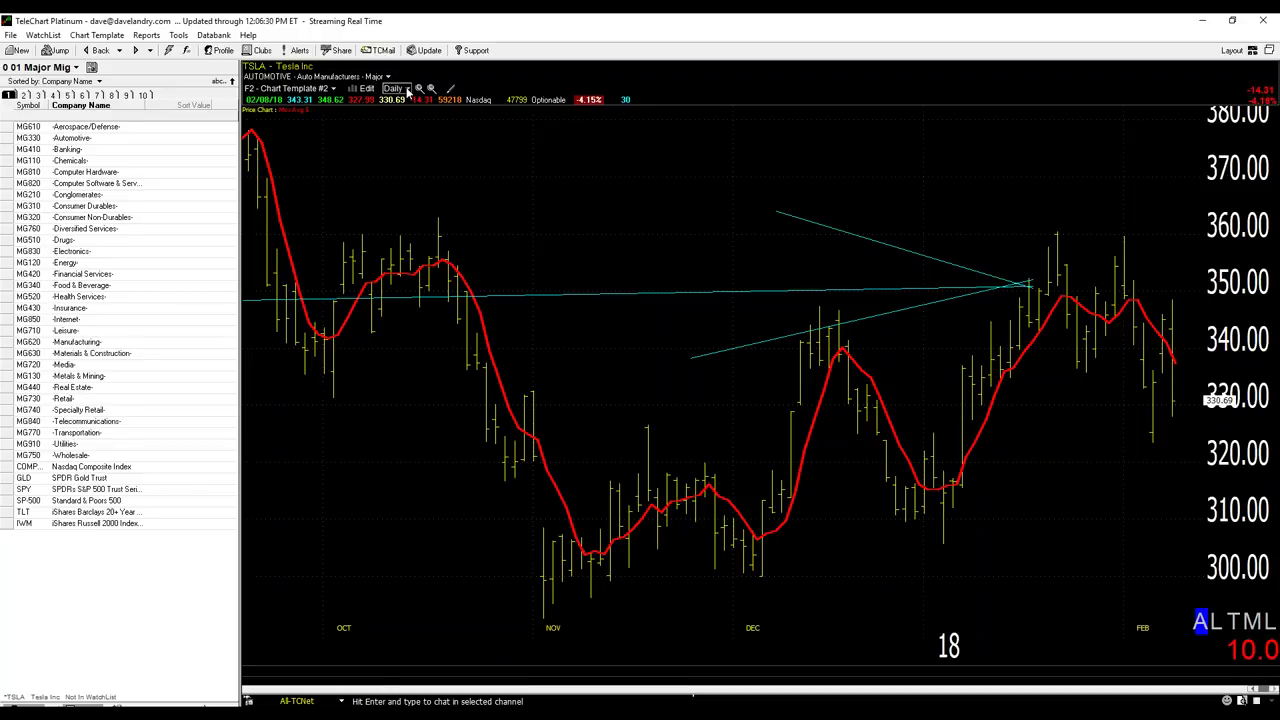
- Zoom the TSLA chart out to cover 2014–2018
click(178, 36)
mouse_move(213, 65)
click(420, 97)
click(431, 88)
click(431, 88)
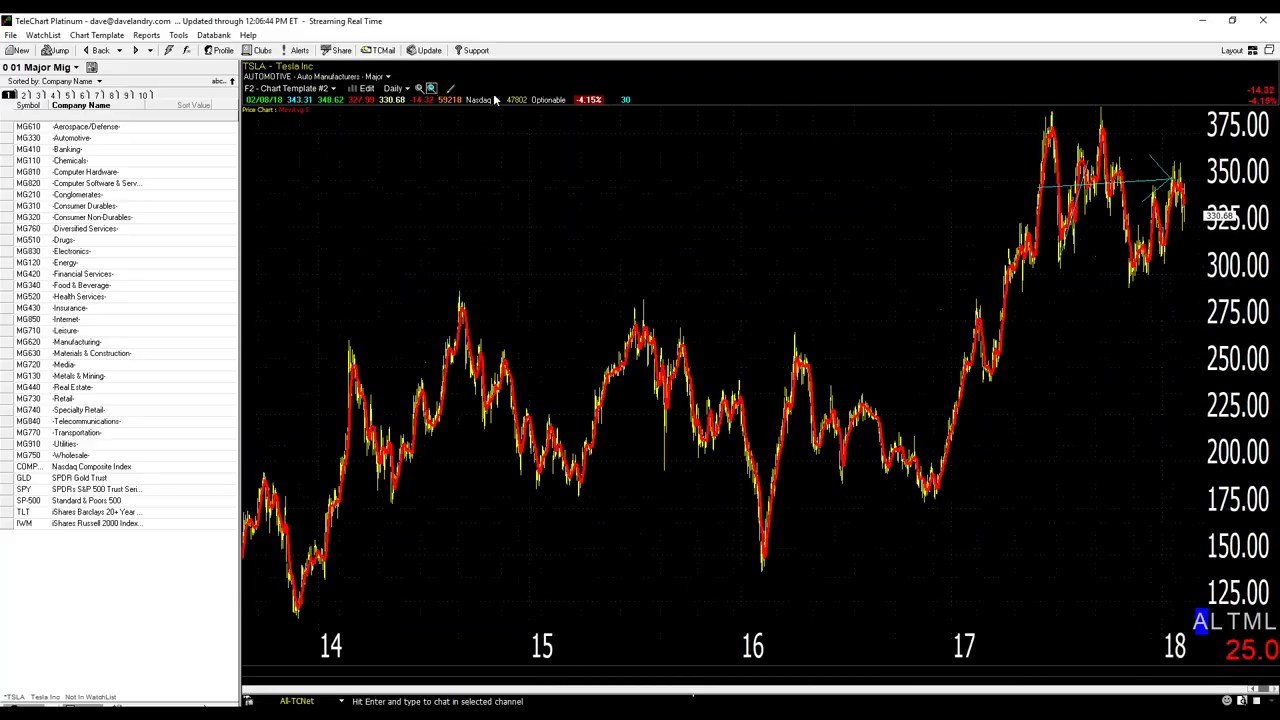
- Erase all lines on the Tesla chart and zoom in to Aug 2017–Feb 2018
click(179, 36)
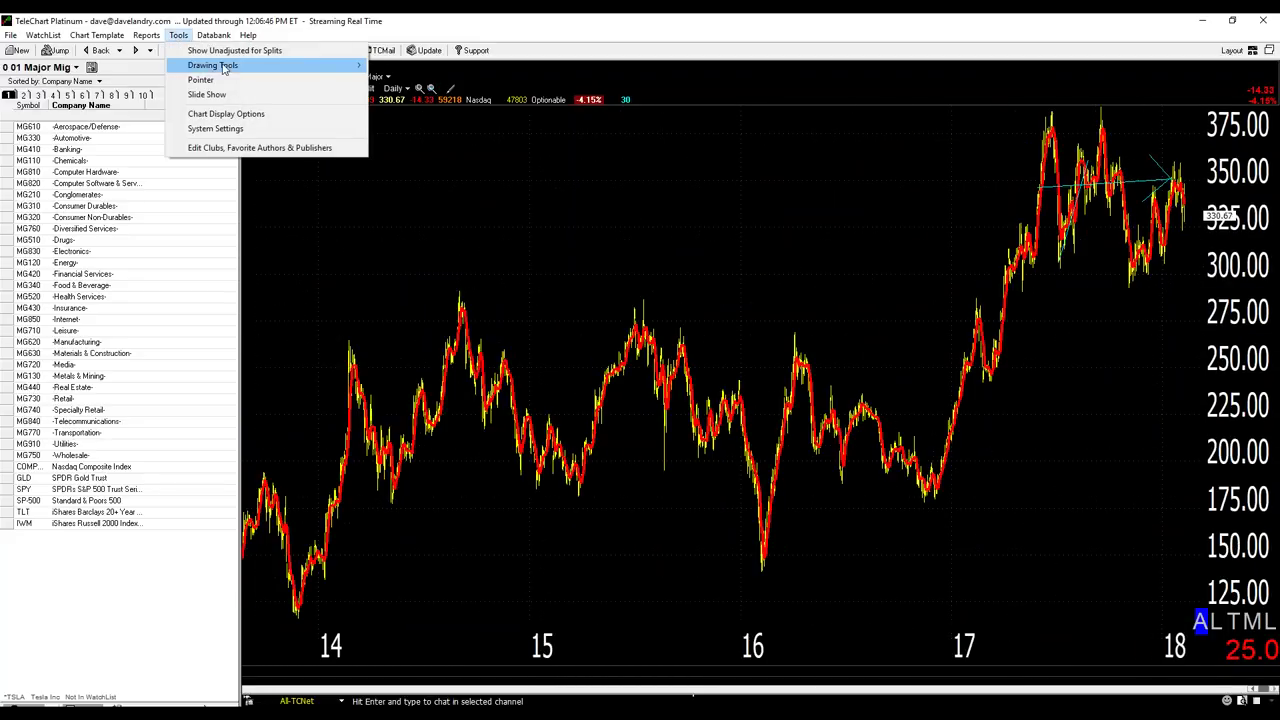
mouse_move(320, 65)
click(404, 94)
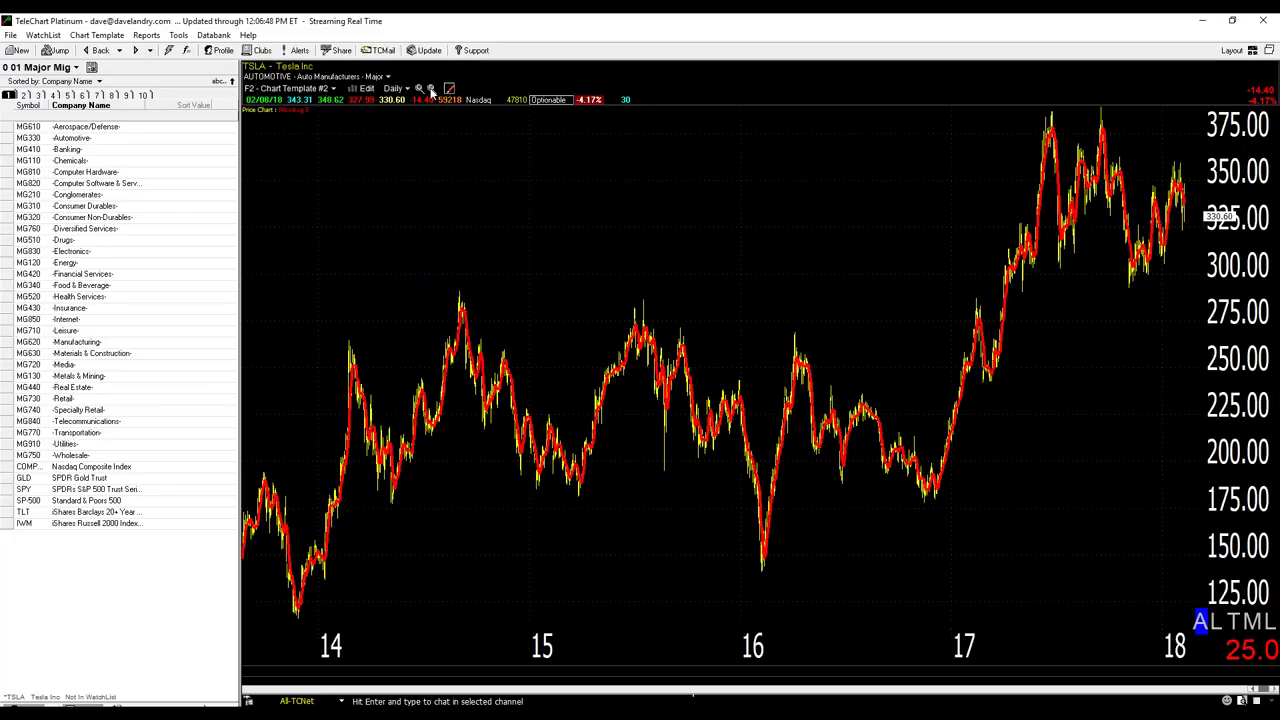
click(420, 88)
click(420, 88)
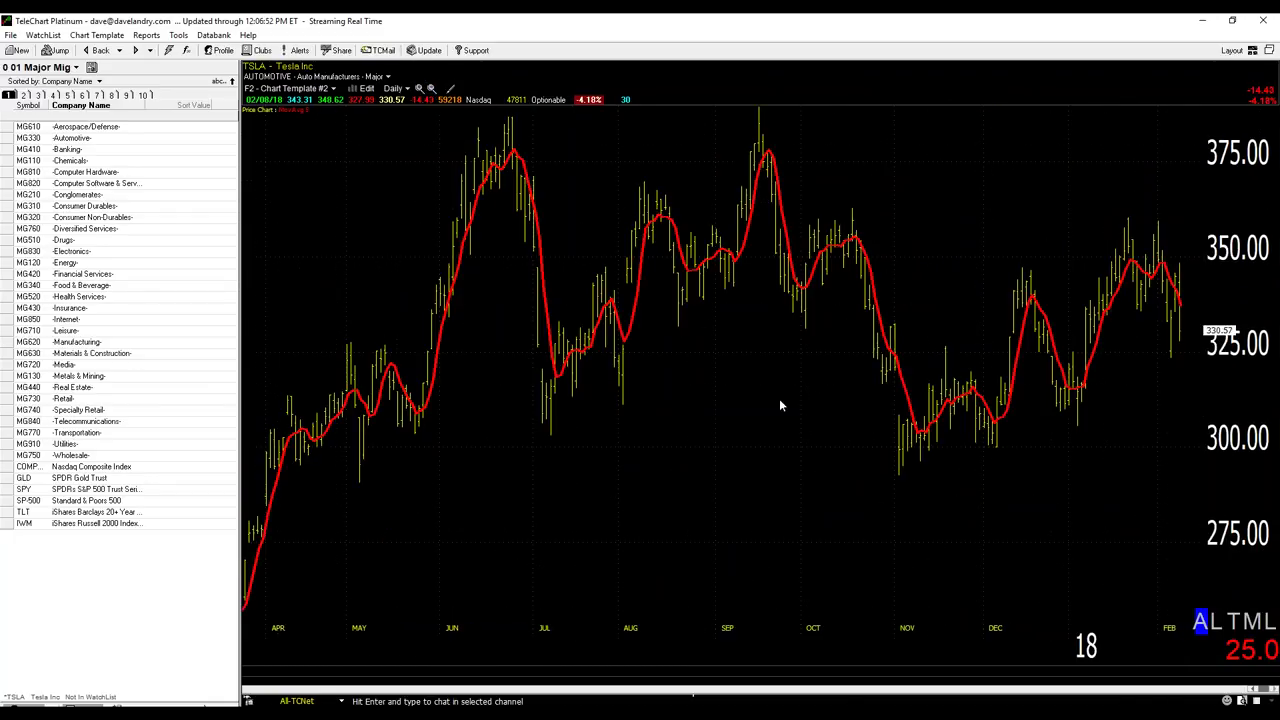
key(Up)
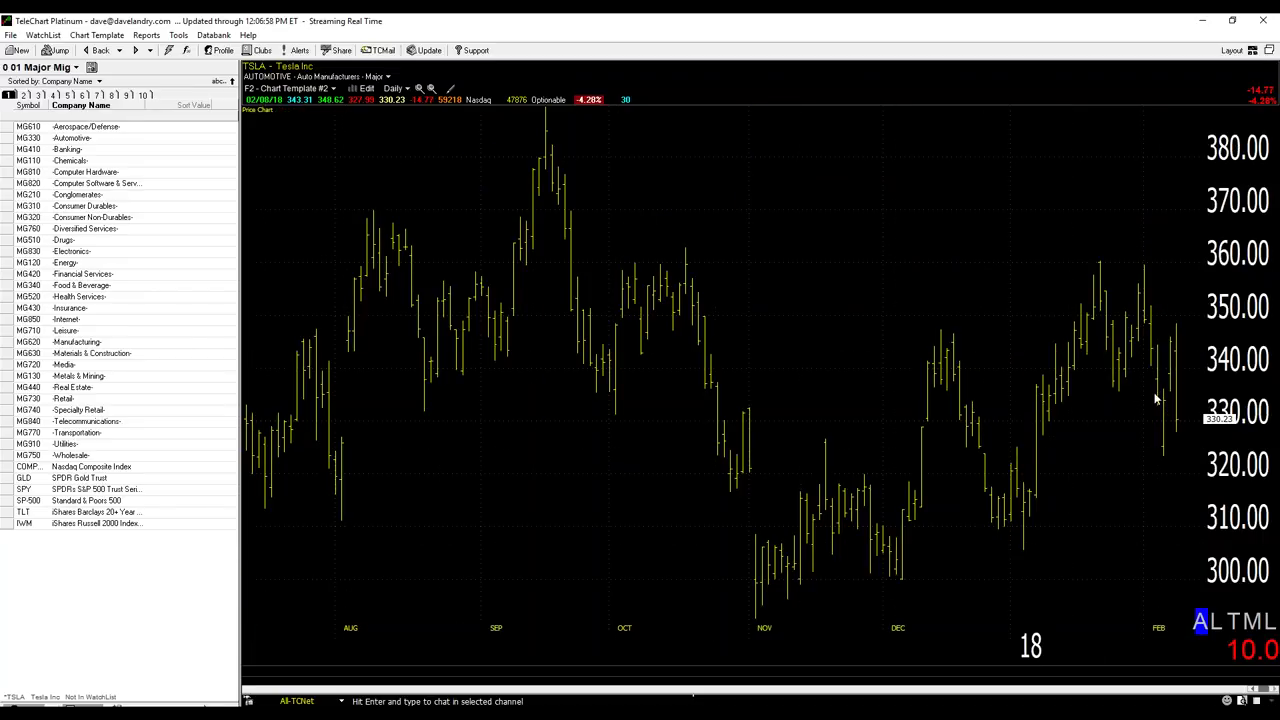
- Draw a trend line back from the latest TSLA bar, then zoom out to 2016–2018
mouse_move(1180, 420)
mouse_down()
mouse_move(714, 447)
mouse_move(724, 441)
mouse_up()
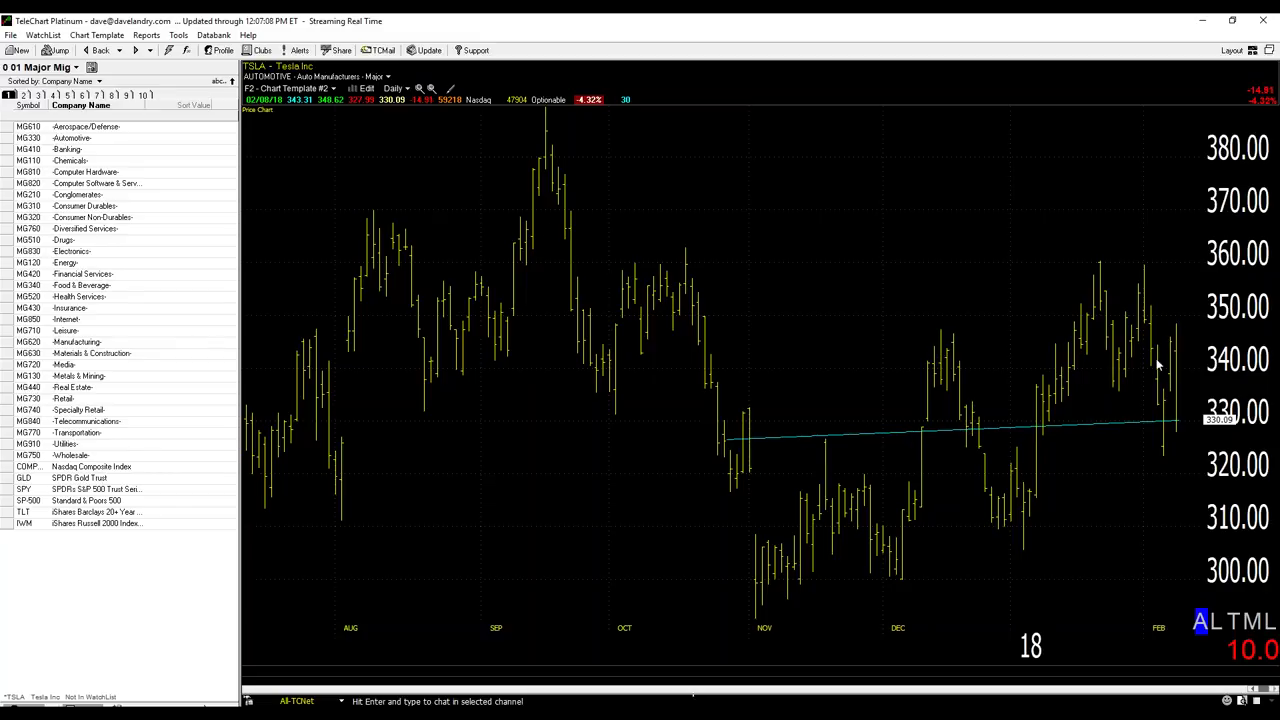
click(431, 88)
click(431, 88)
click(431, 88)
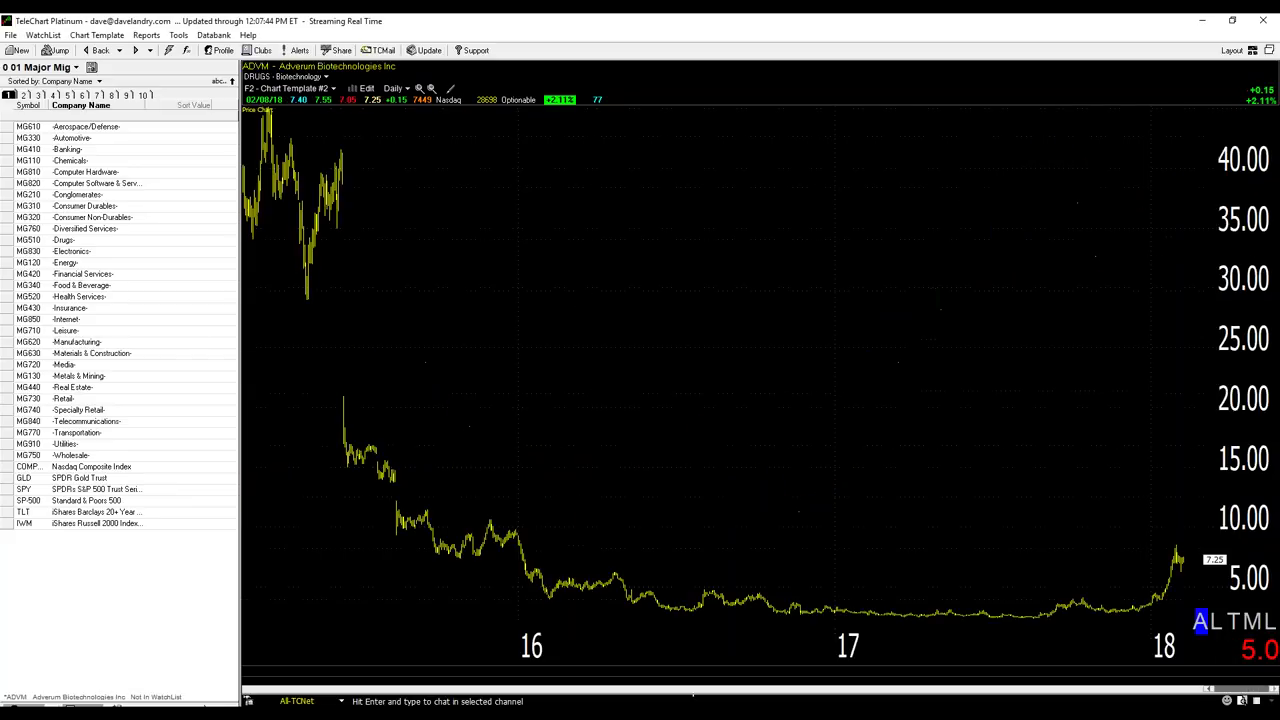
- Draw two crossing lines under early ADVM bars, zoom to Sep–Feb, and trace the rally to February's high
drag(332, 296, 458, 351)
drag(409, 267, 362, 354)
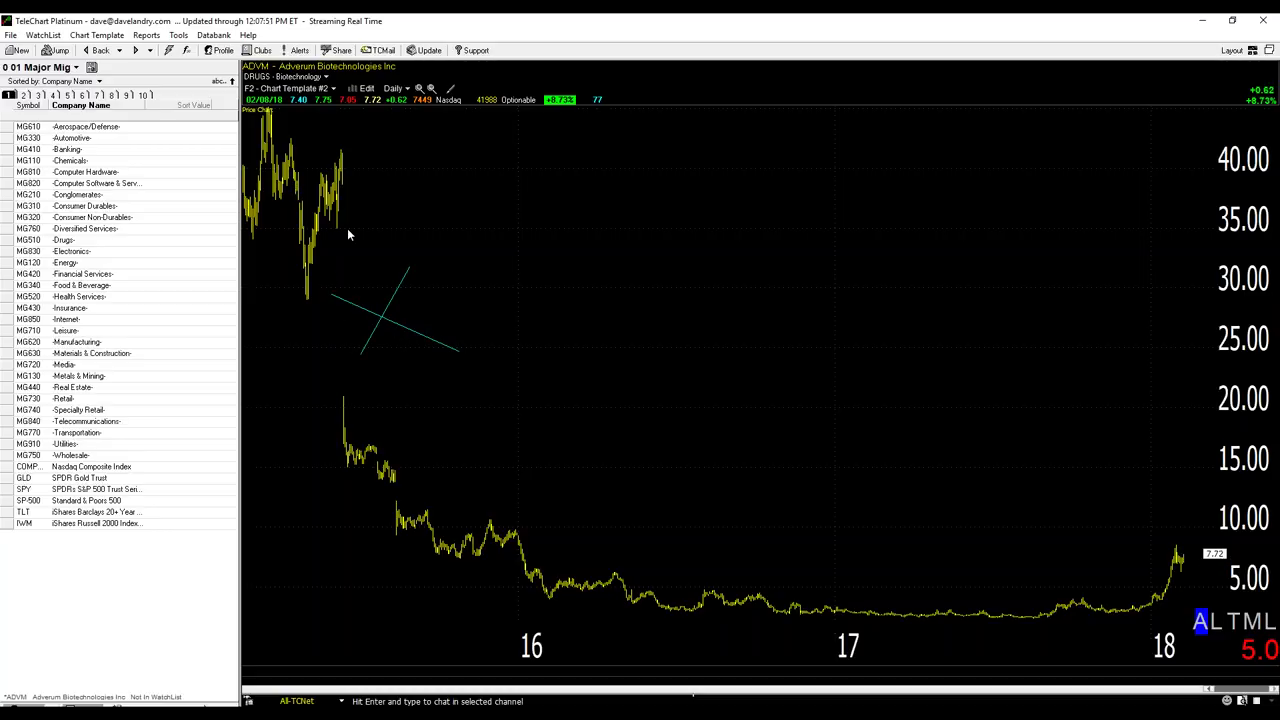
click(419, 90)
click(420, 90)
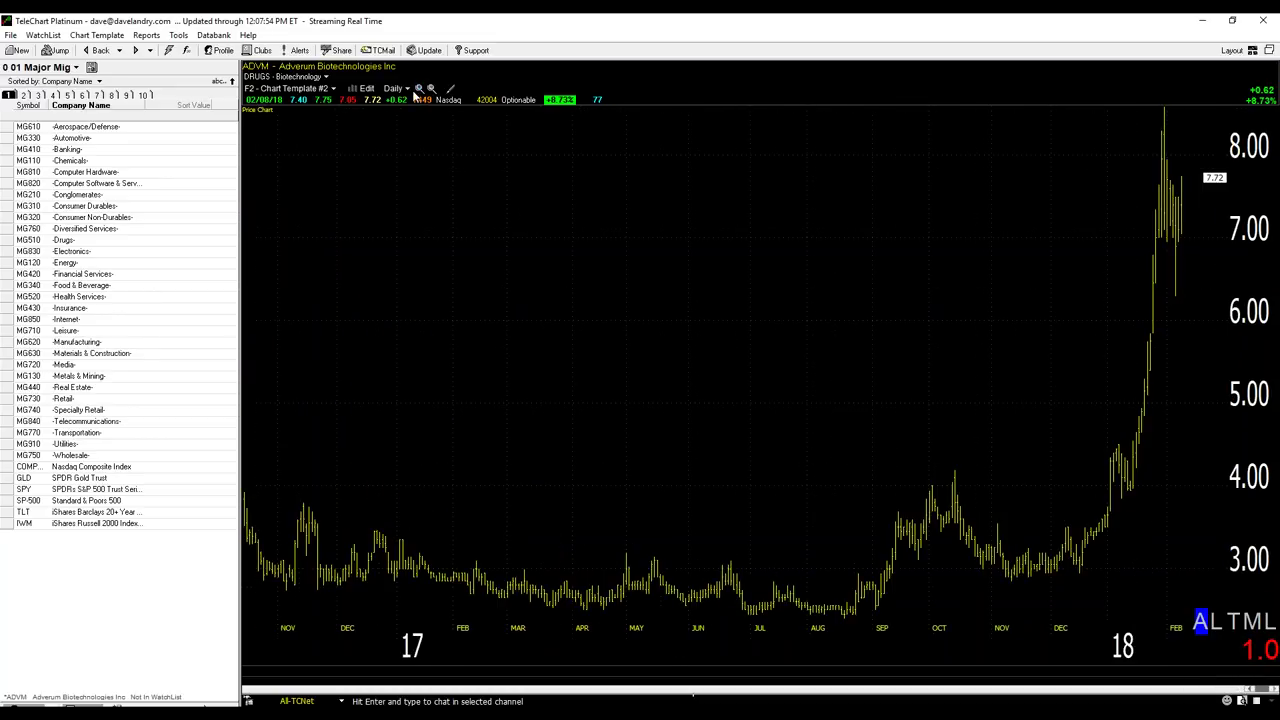
click(420, 89)
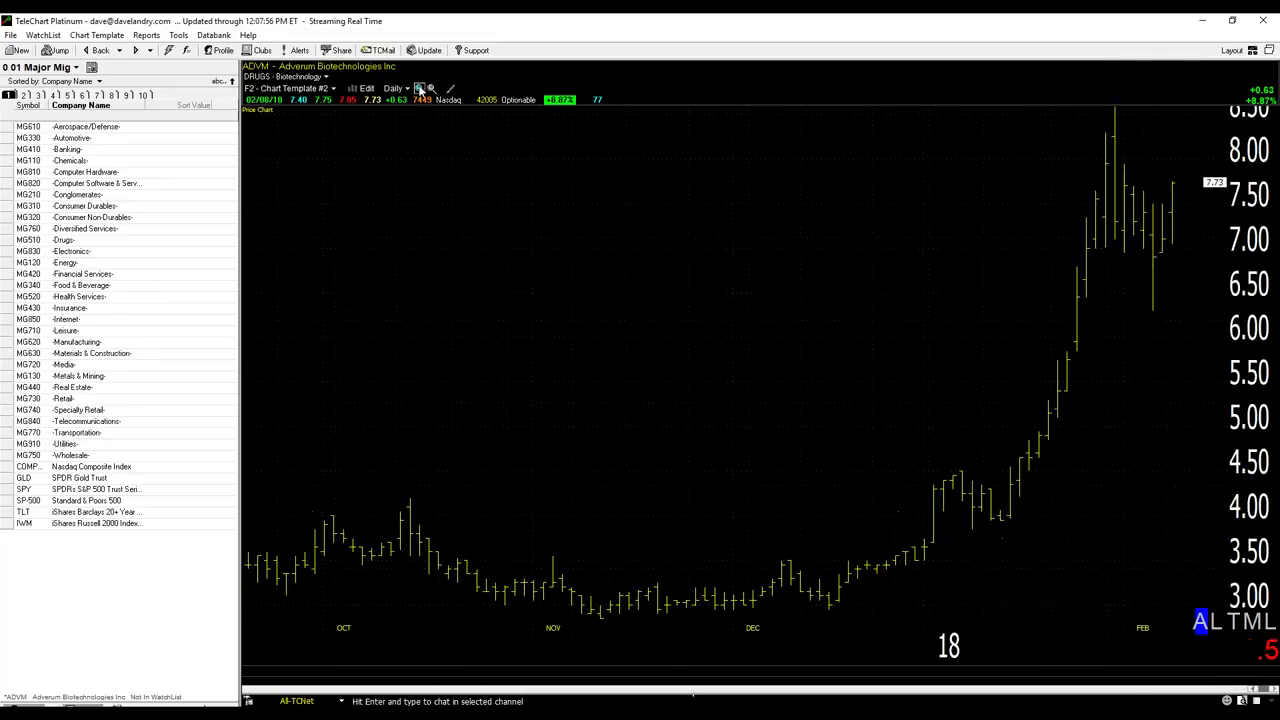
drag(978, 577, 1176, 405)
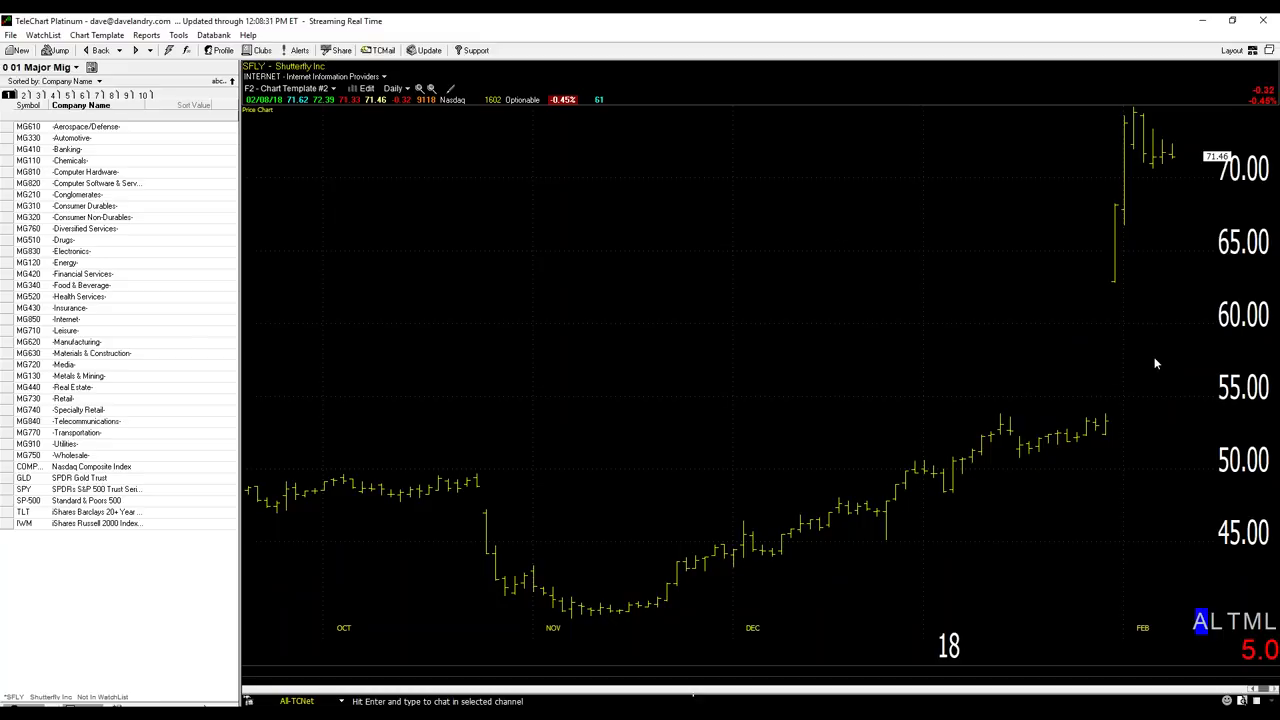
- Mark below SFLY's February gap, zoom out to 2014–2018, and dismiss the Symbol Not Found message
drag(1130, 370, 1080, 380)
click(431, 89)
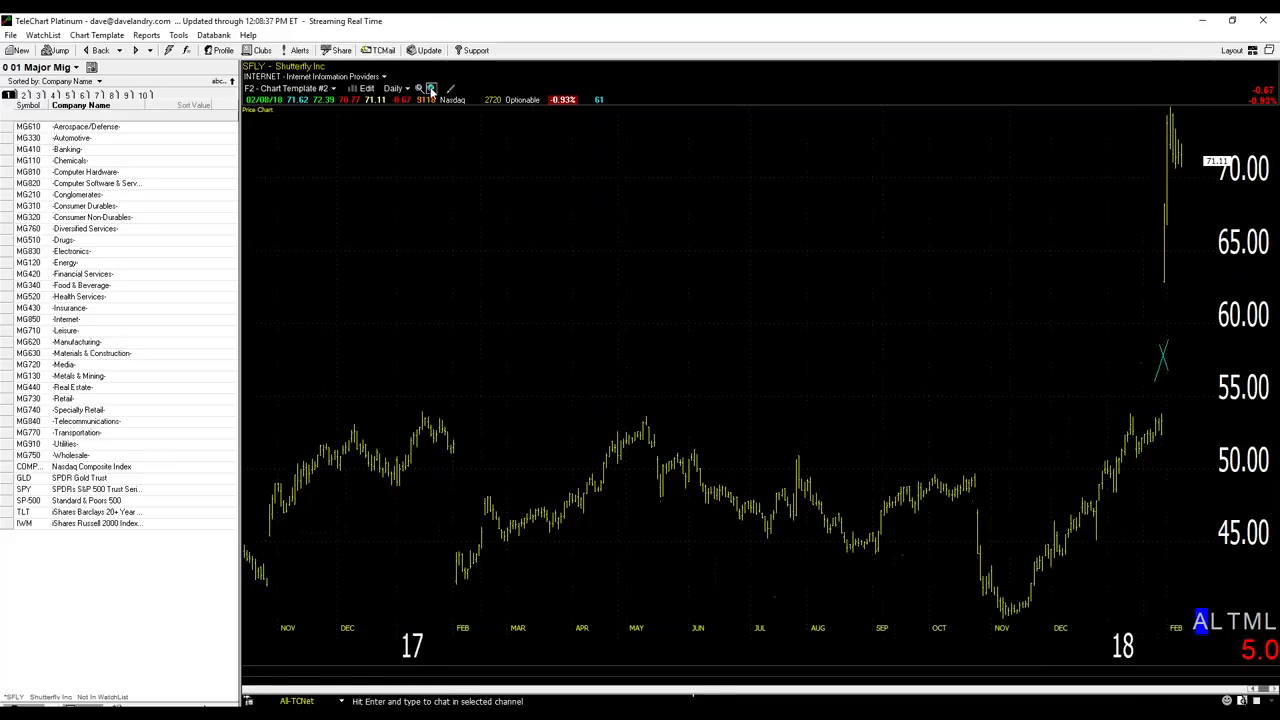
click(431, 89)
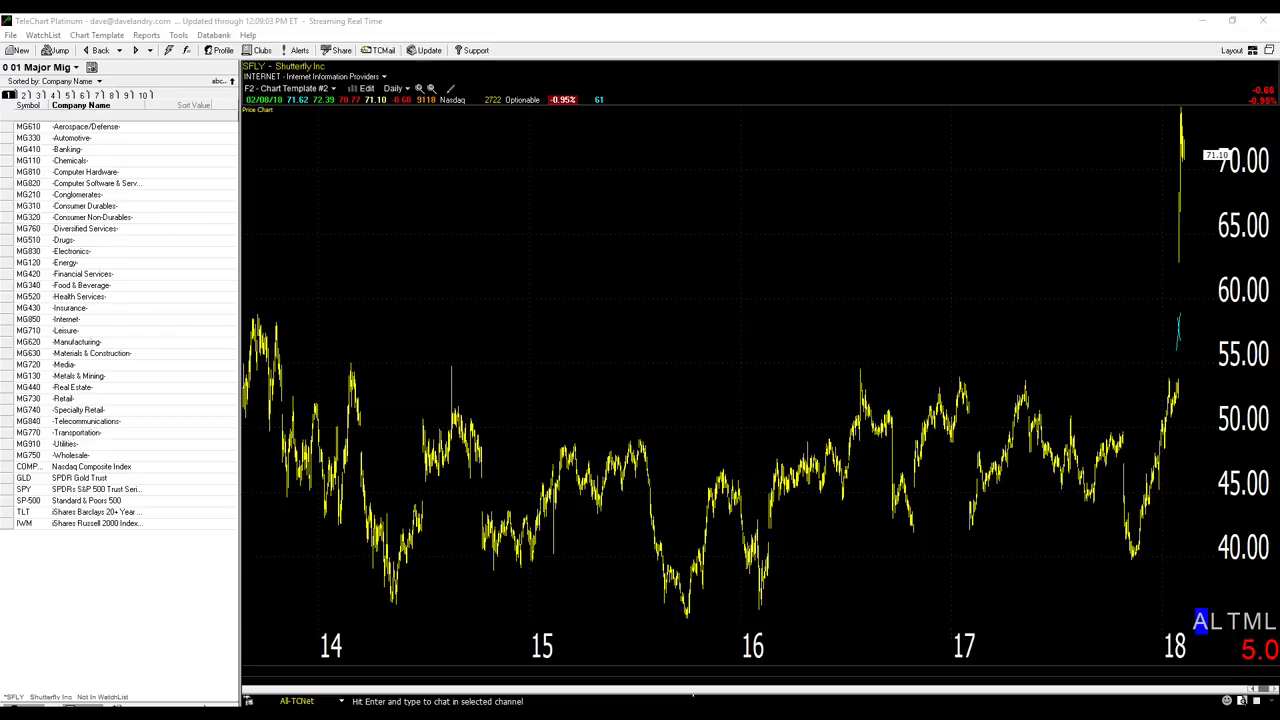
click(810, 231)
key(Return)
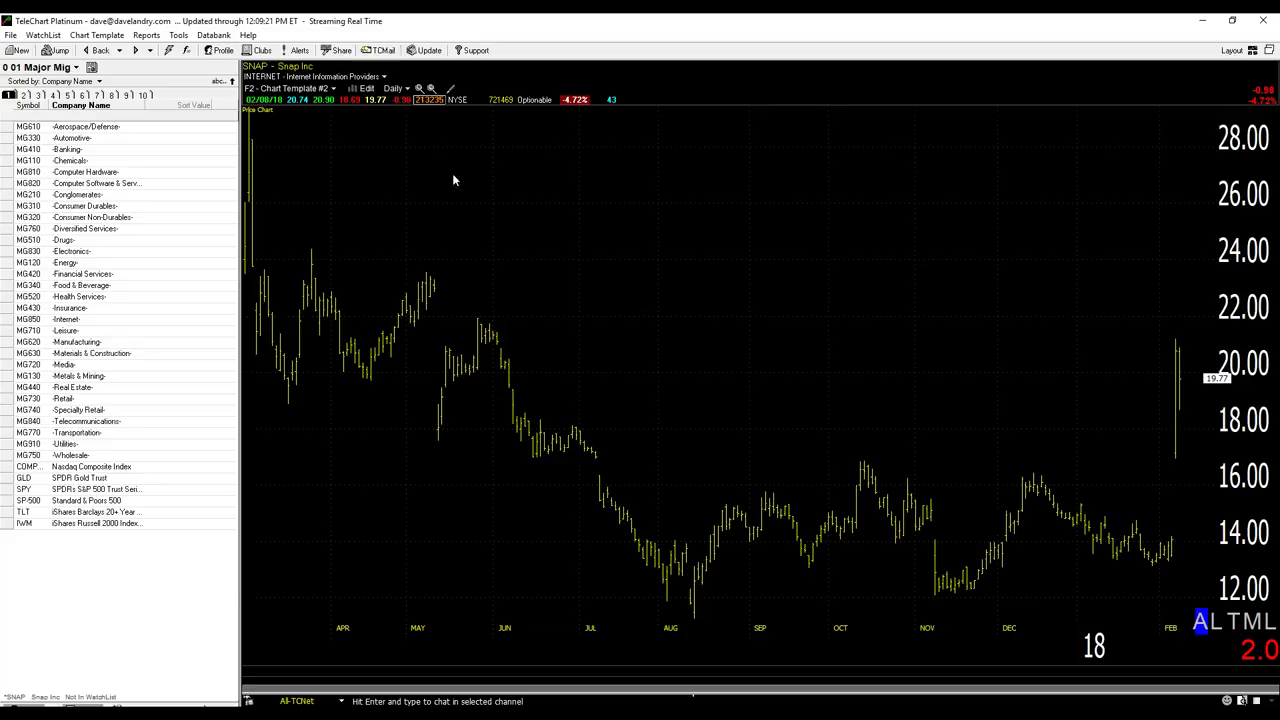
- Draw SNAP downtrend lines from the April high and from December toward February, then advance to KDMN
drag(443, 346, 1108, 463)
drag(1180, 518, 1083, 495)
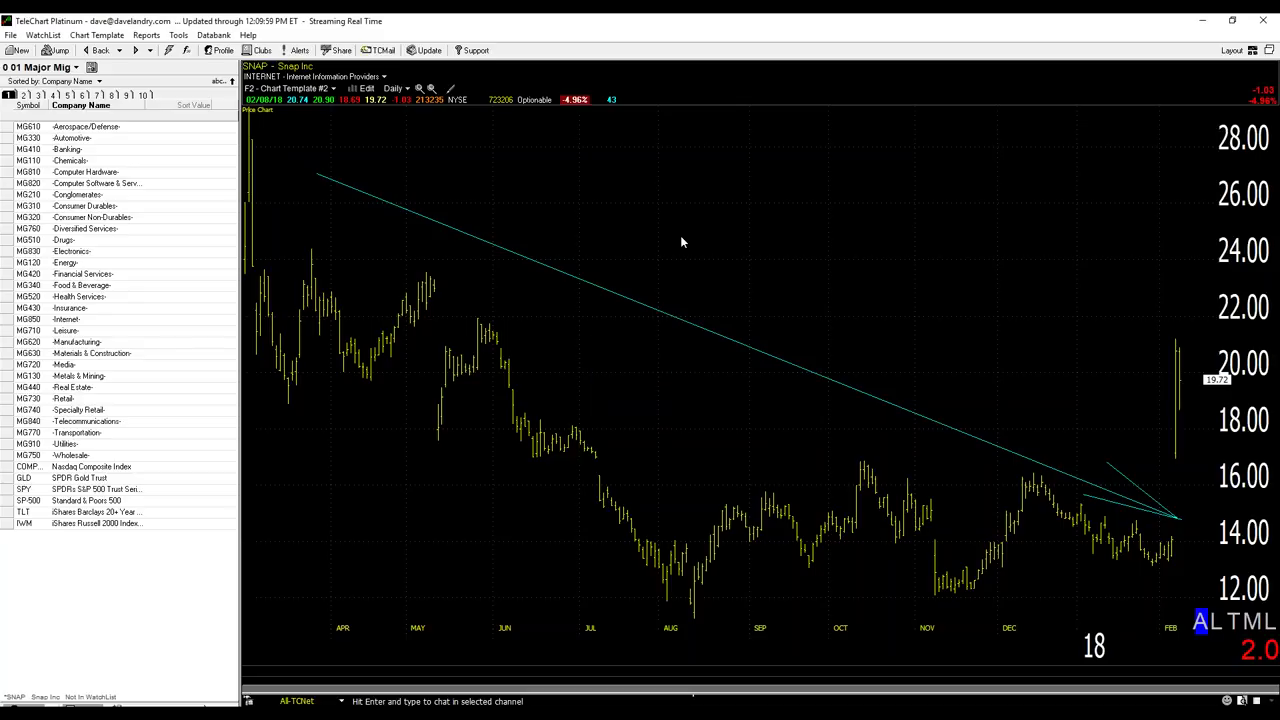
key(Return)
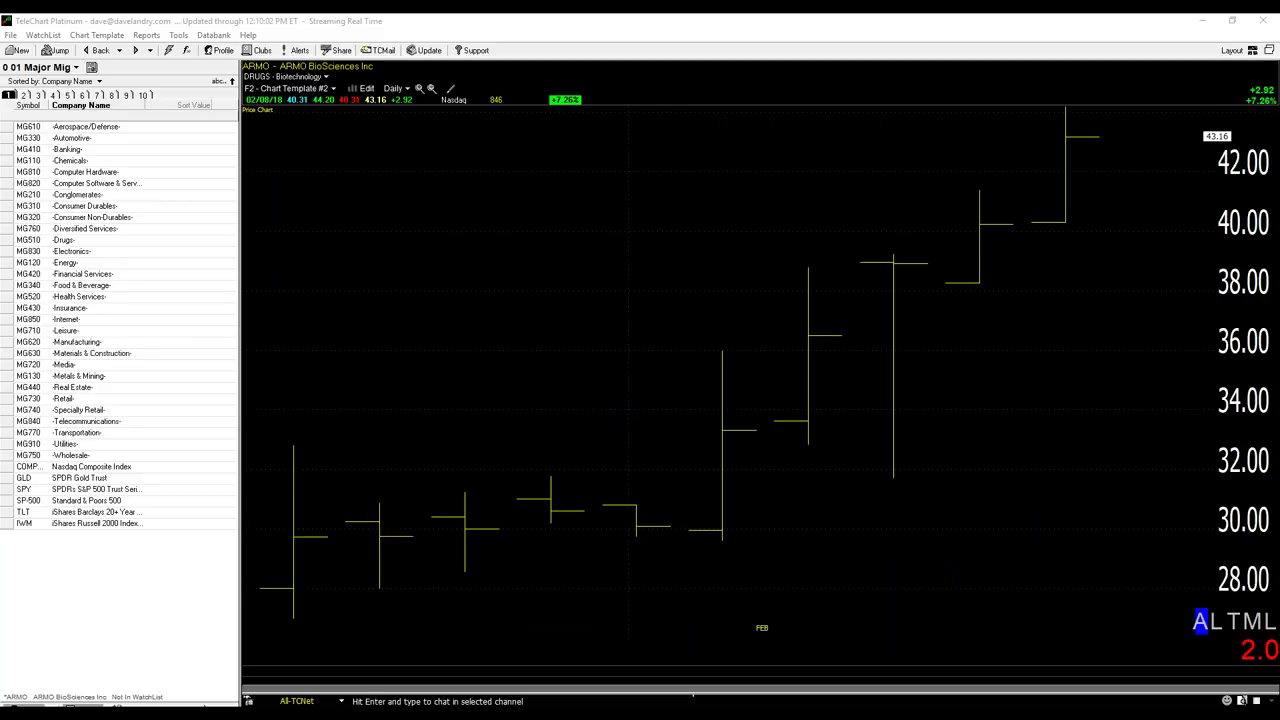
key(space)
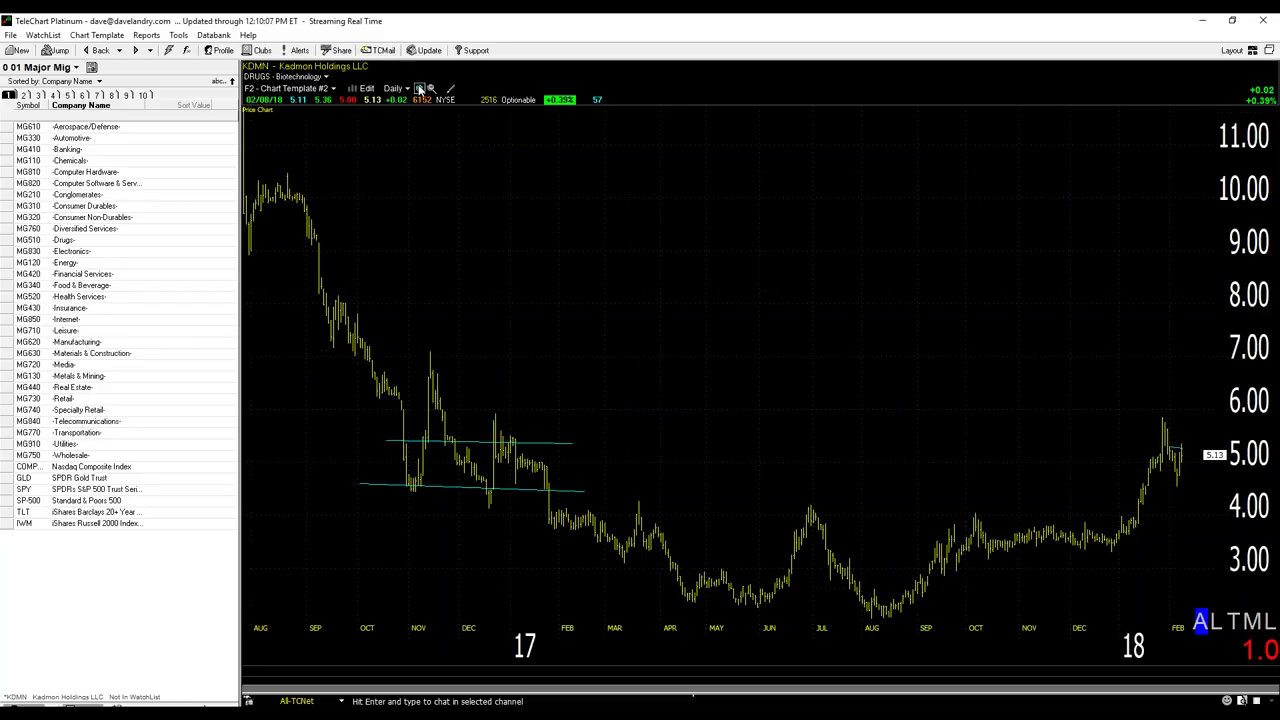
- Zoom KDMN in to August–February and place a short horizontal line at the recent highs
click(419, 89)
click(419, 89)
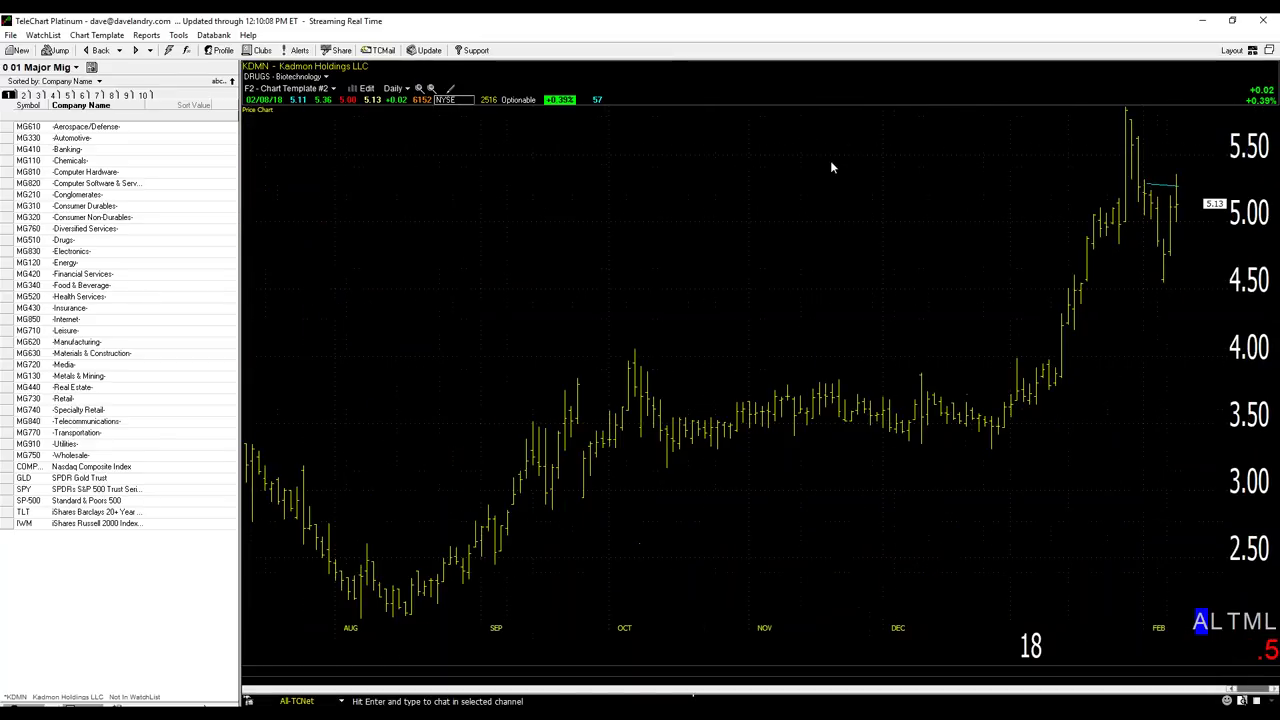
click(1166, 174)
- Zoom KDMN out to Aug 2016–Feb 2018, then back in to October–February
click(431, 88)
click(431, 88)
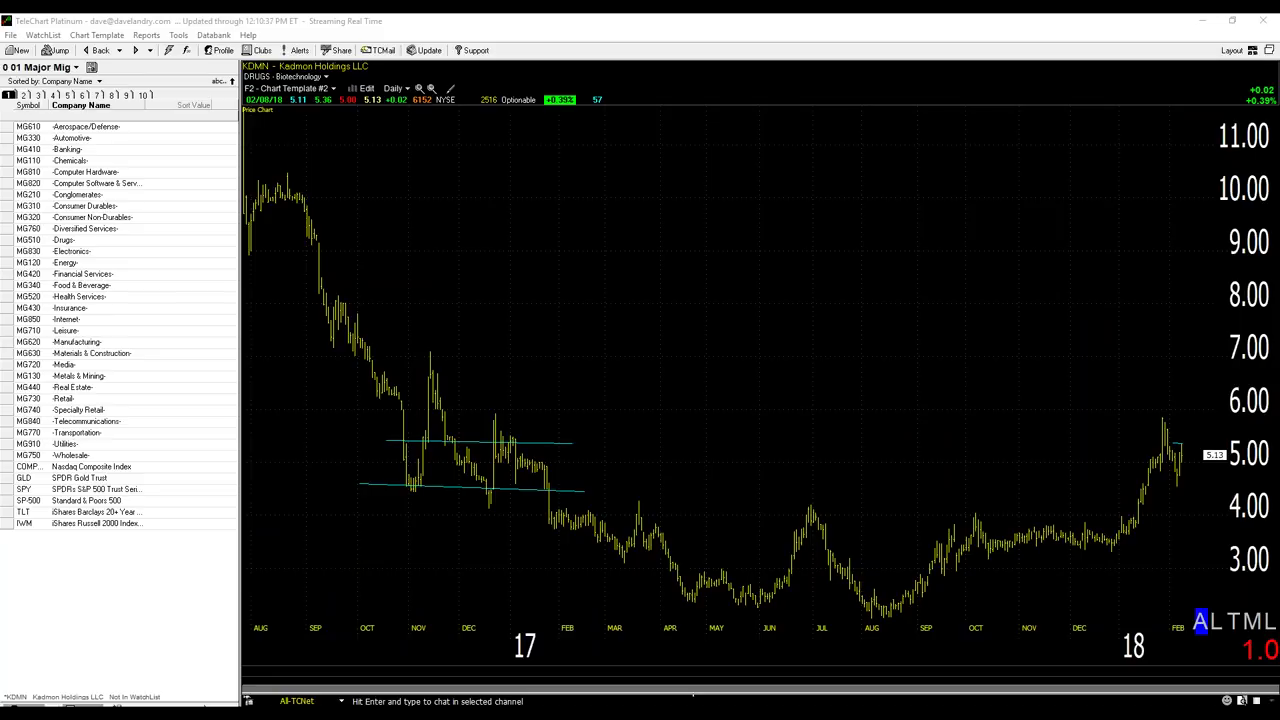
click(398, 200)
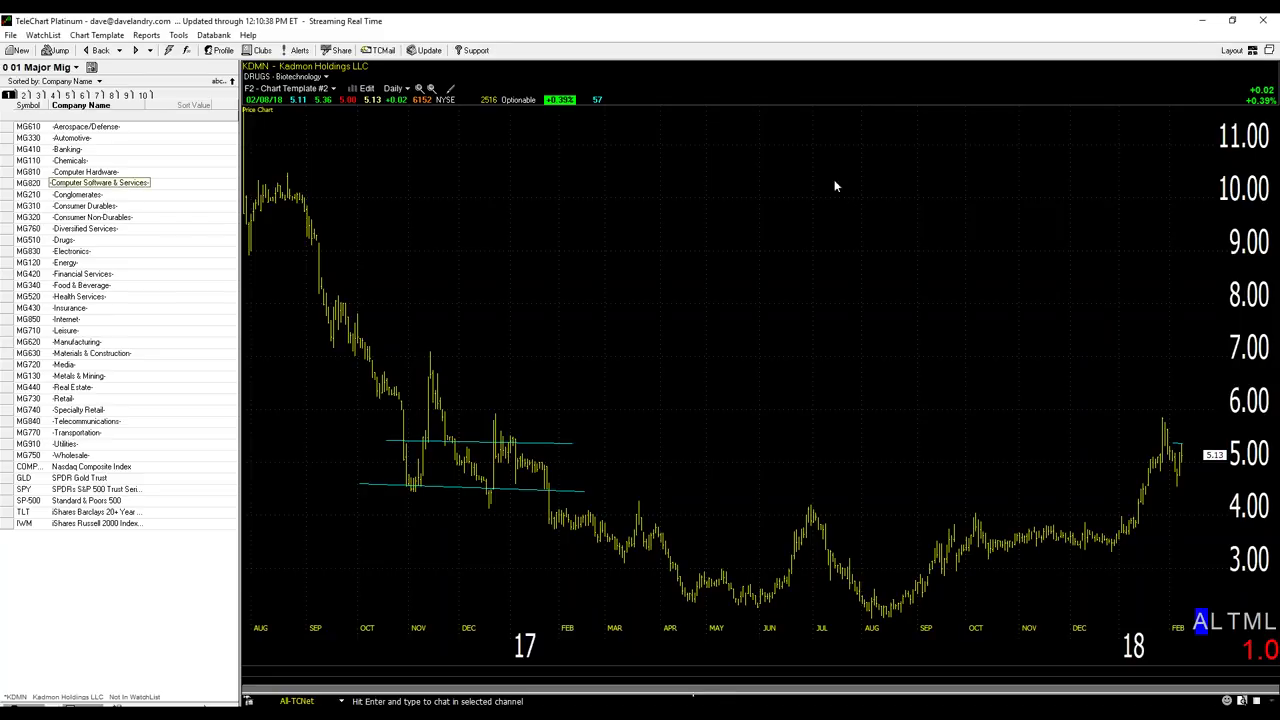
click(420, 89)
click(420, 89)
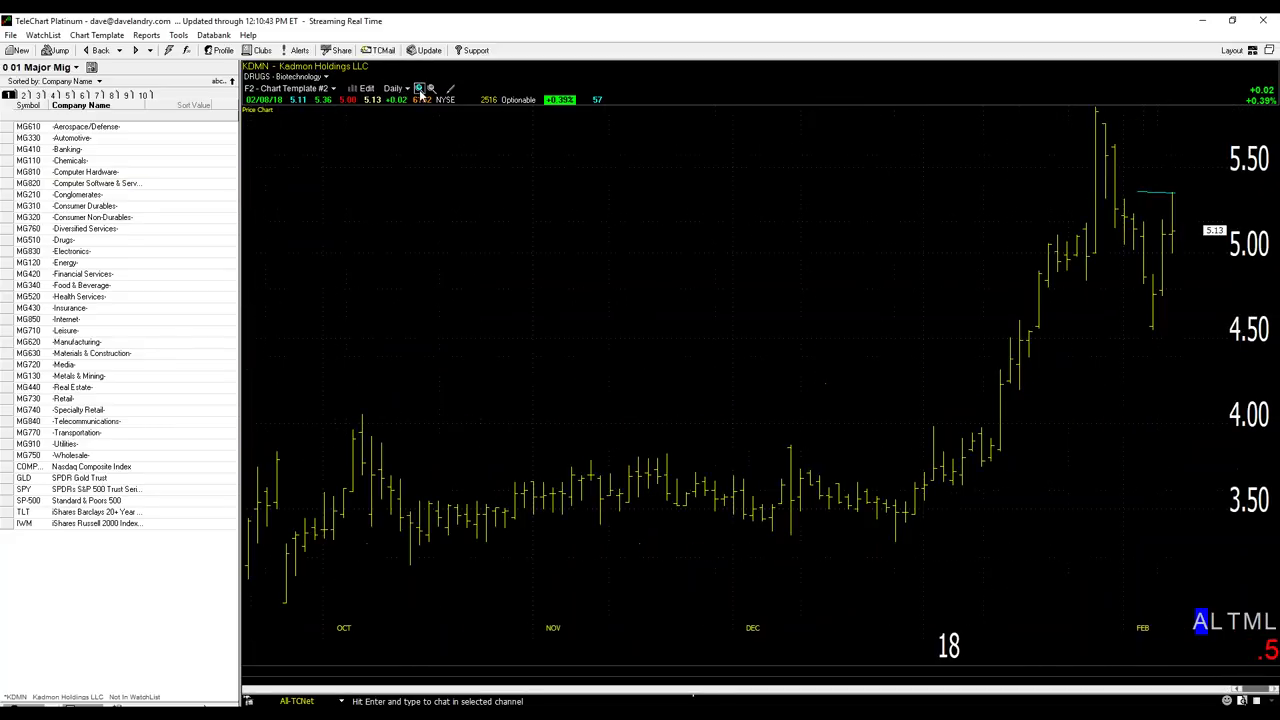